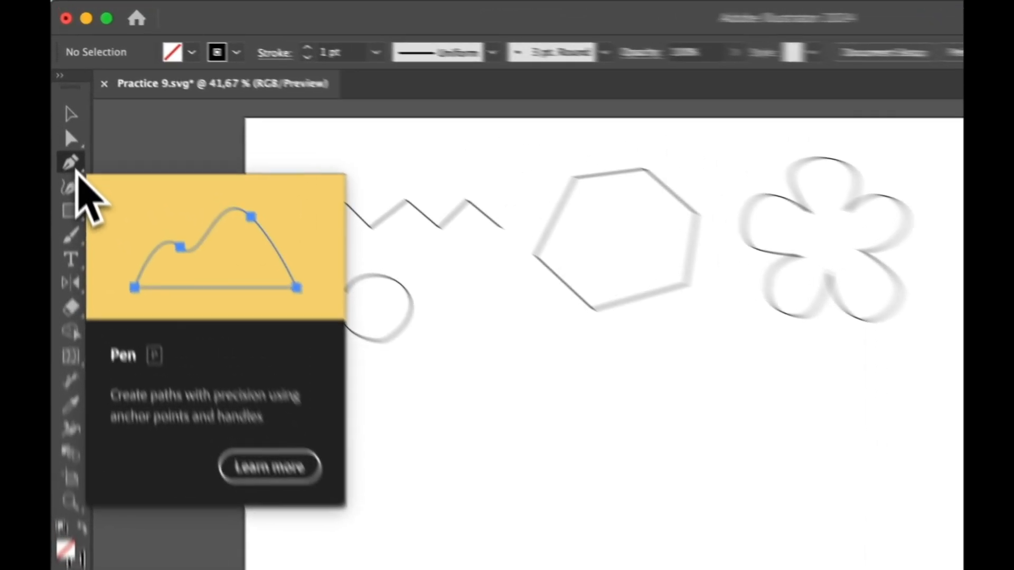
Switch to the Pen Tool from the pen tool group flyout
left_click(66, 105)
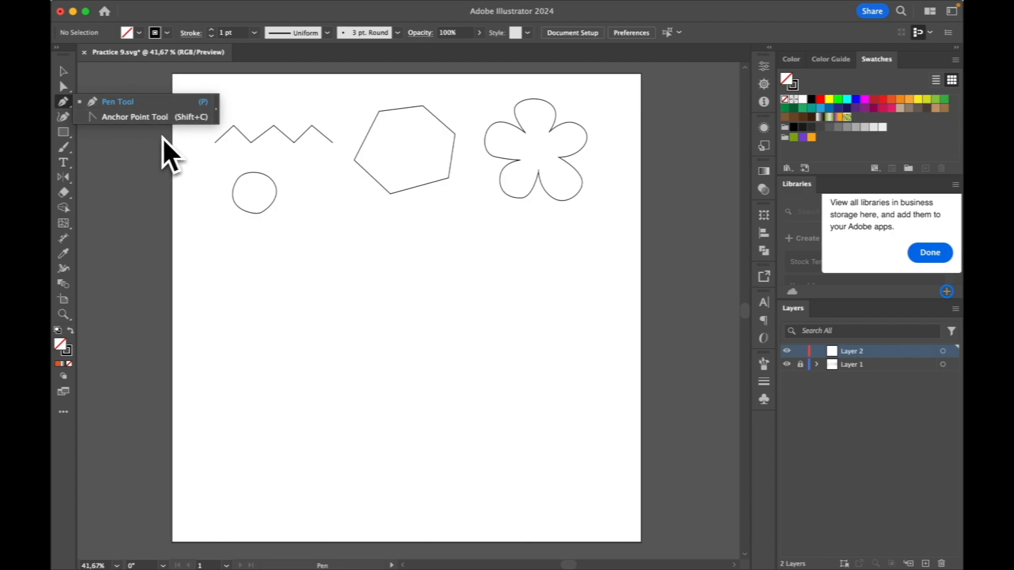
left_click(117, 102)
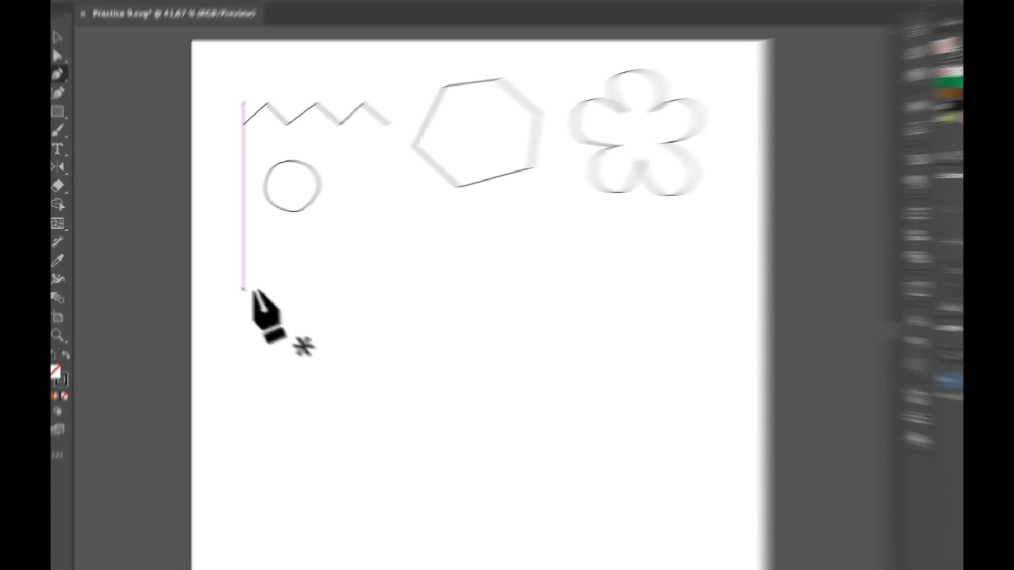
Draw a seven-point zigzag below the circle, then select and deselect it
left_click(214, 281)
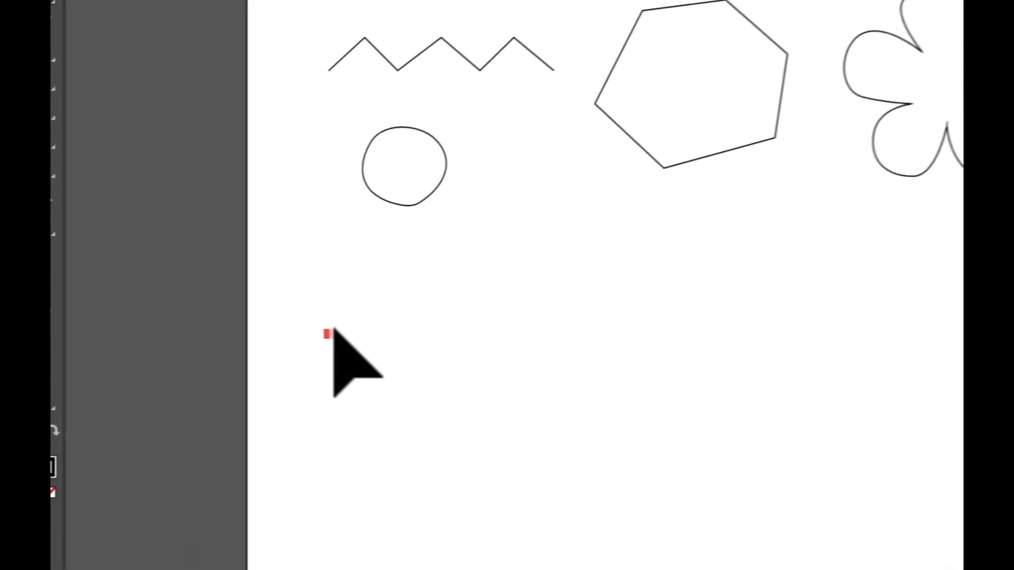
left_click(373, 299)
left_click(413, 339)
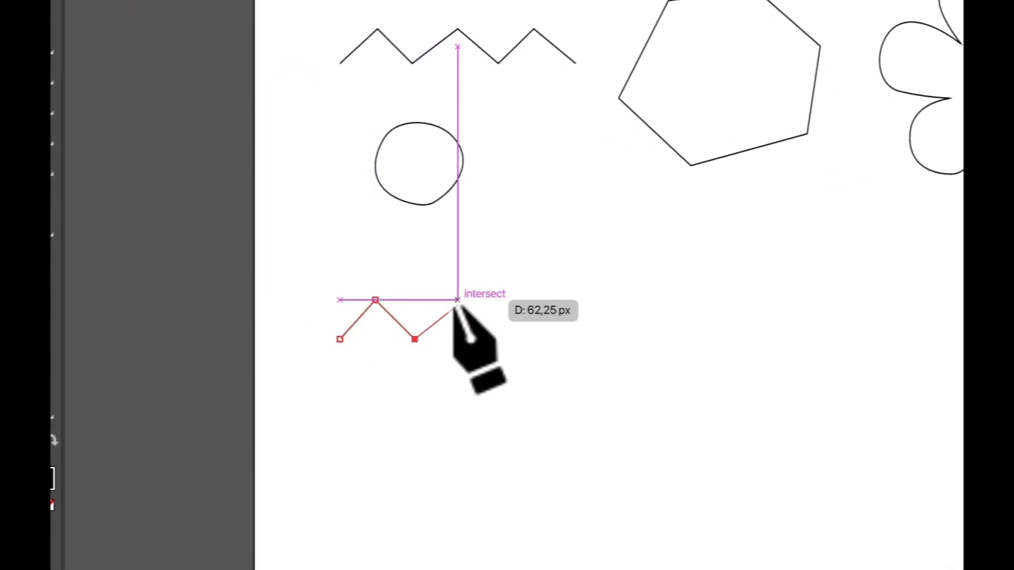
left_click(463, 299)
left_click(495, 339)
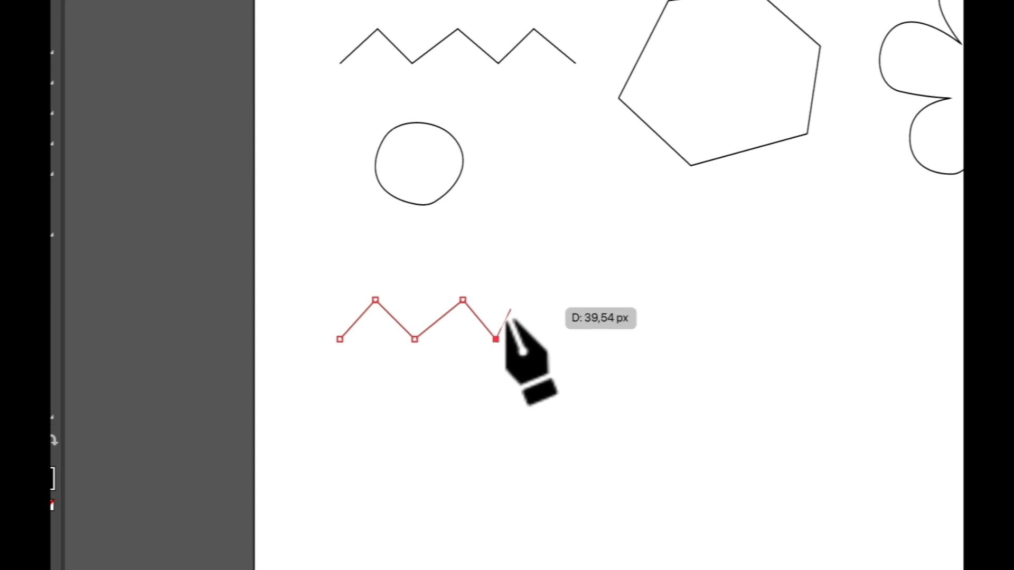
left_click(530, 299)
left_click(576, 339)
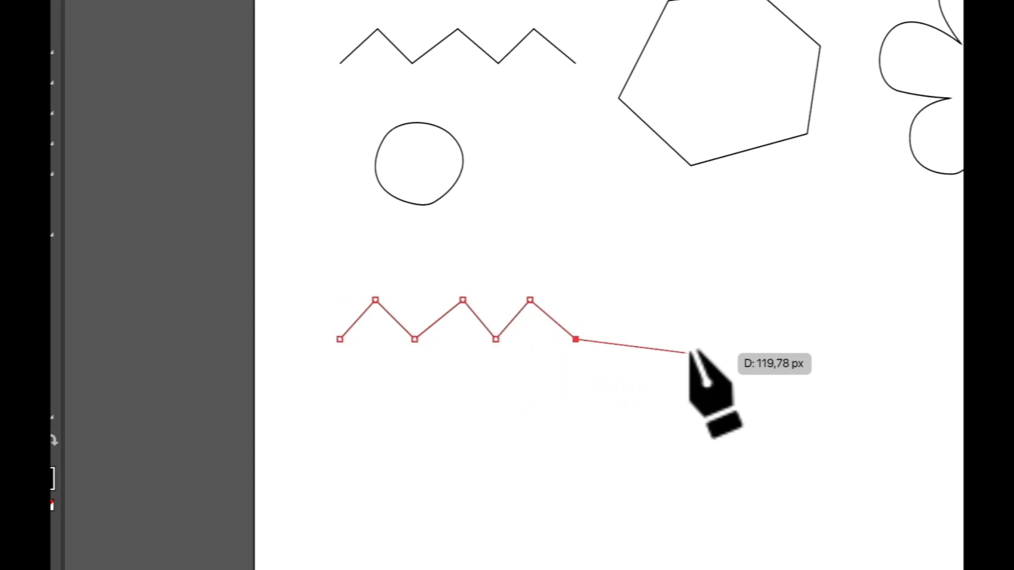
key("v")
left_click_drag(612, 272, 321, 356)
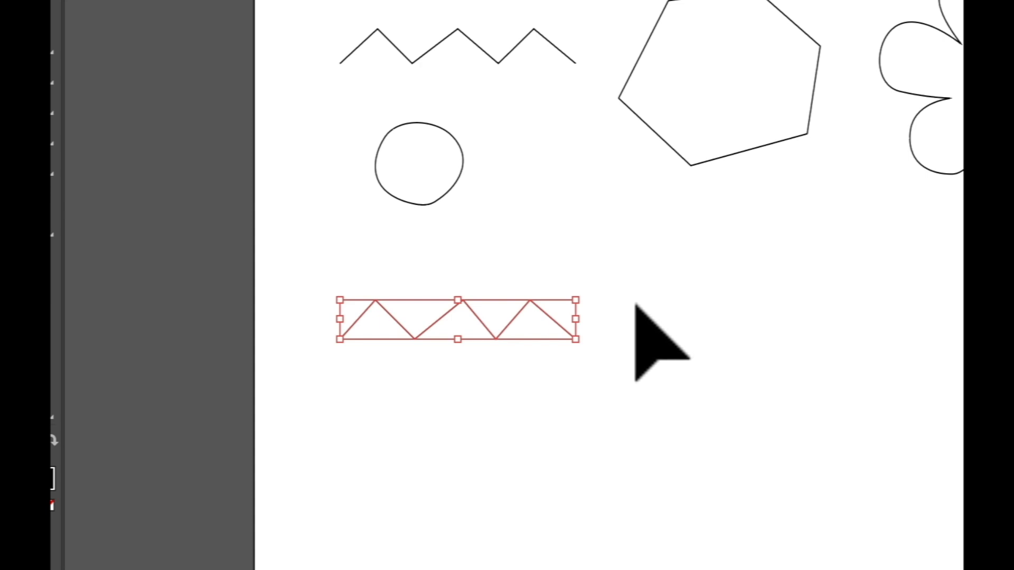
left_click(602, 272)
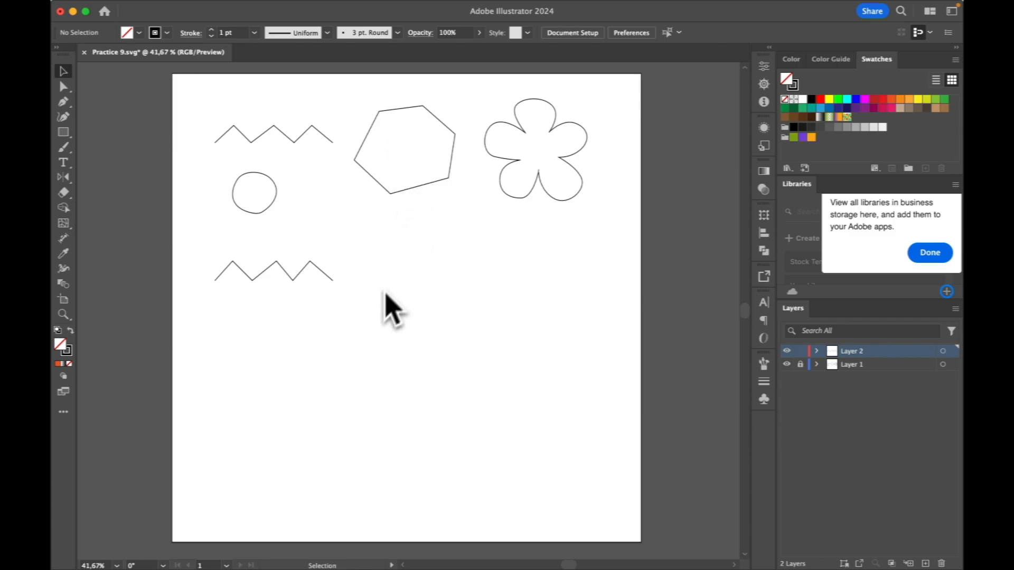
Place the six corners of a hexagon beside the lower zigzag
key("p")
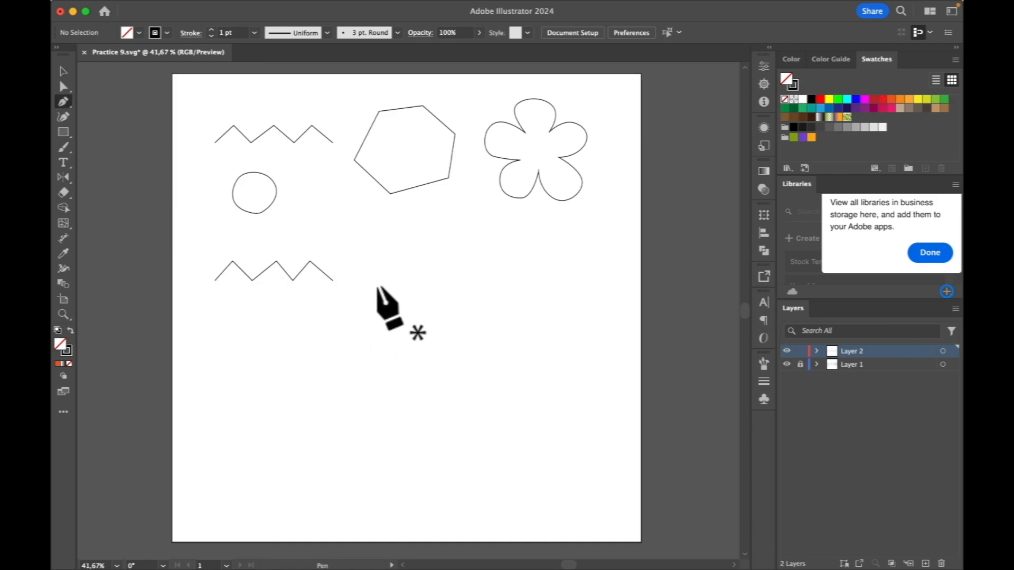
left_click(362, 265)
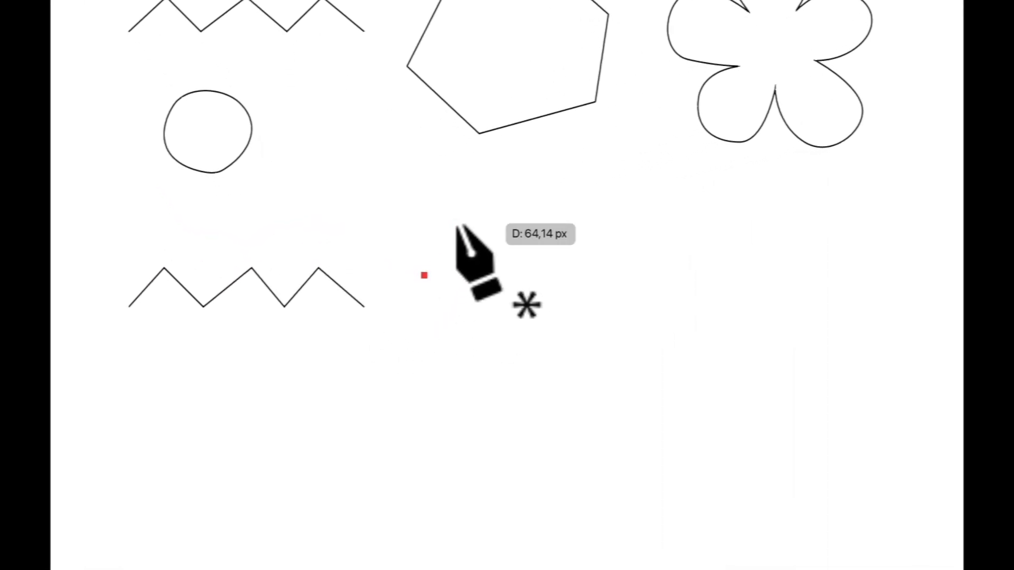
left_click(455, 223)
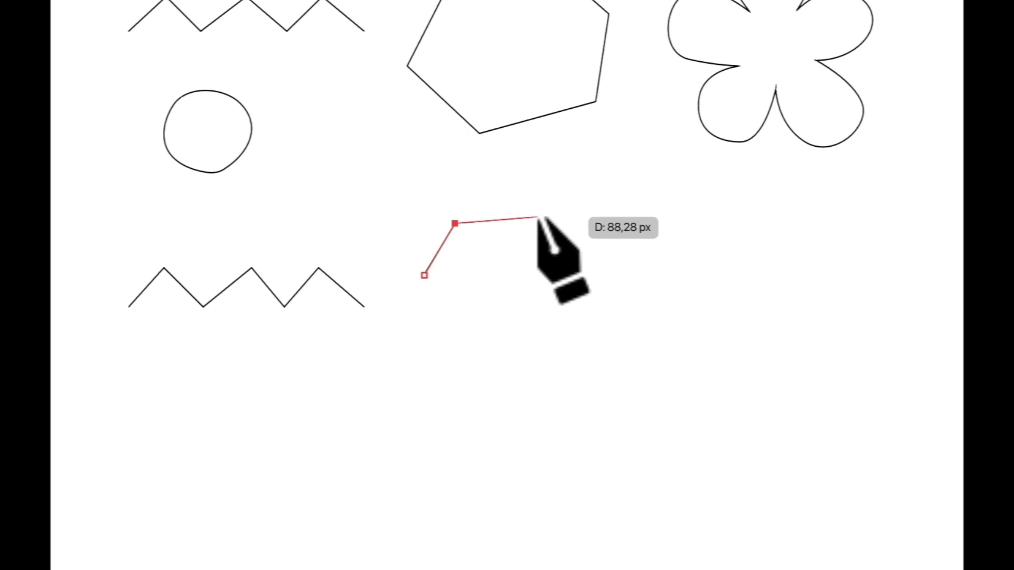
left_click(539, 218)
left_click(595, 275)
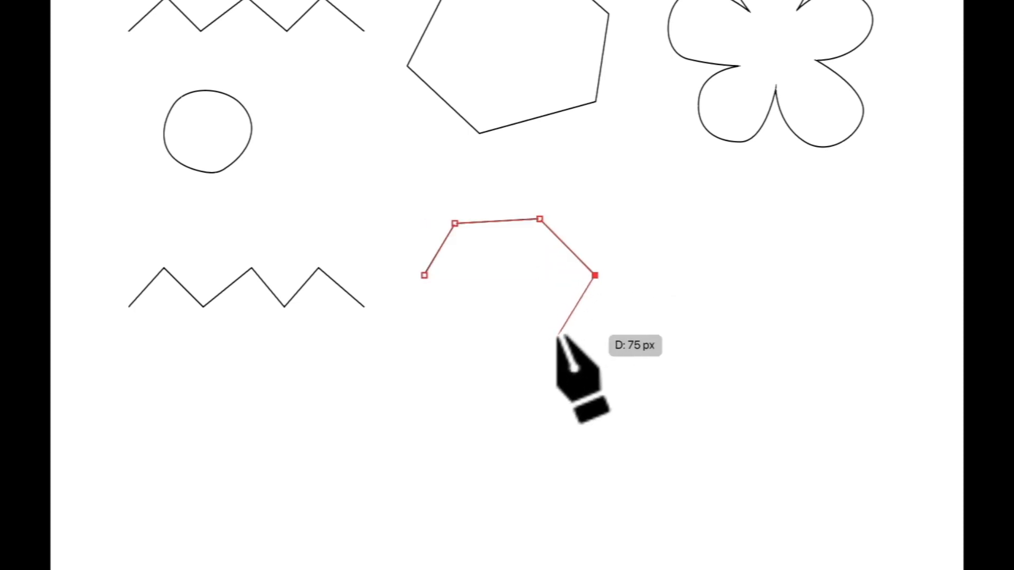
left_click(554, 341)
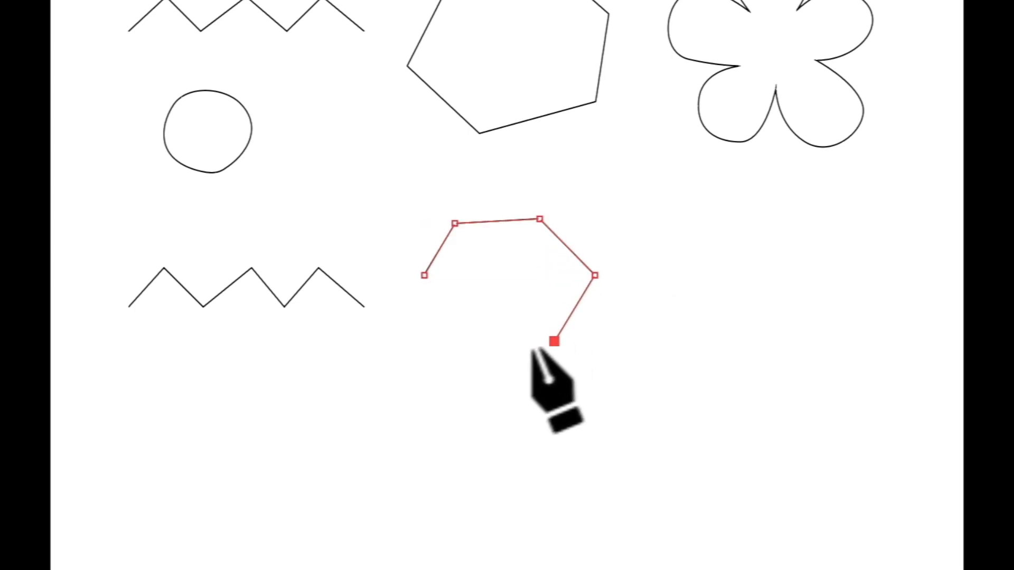
left_click(475, 350)
left_click(423, 275)
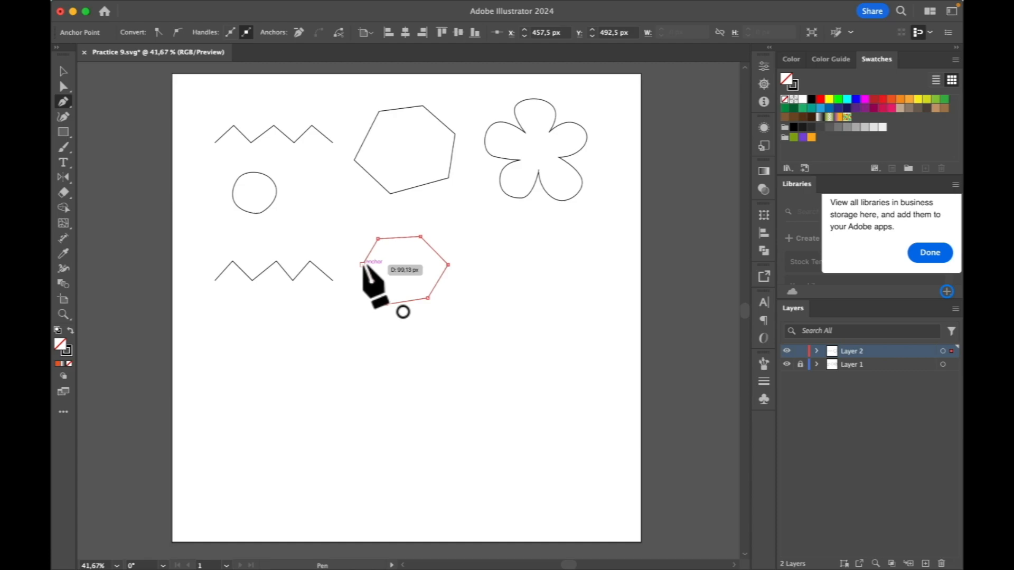
Close the hexagon at its first corner and restore the accidentally deleted anchor
left_click(362, 265)
left_click(362, 265)
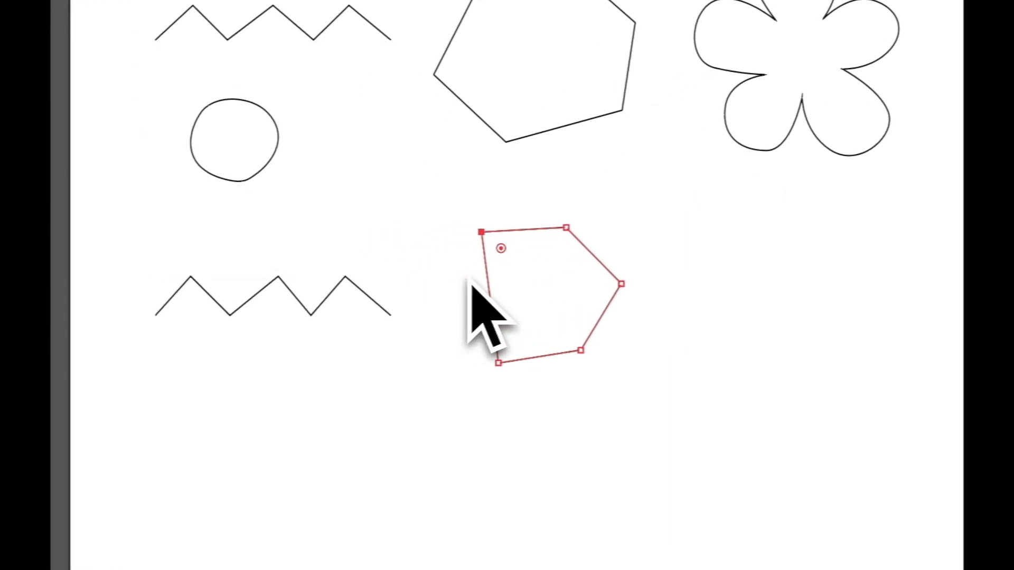
key("ctrl+z")
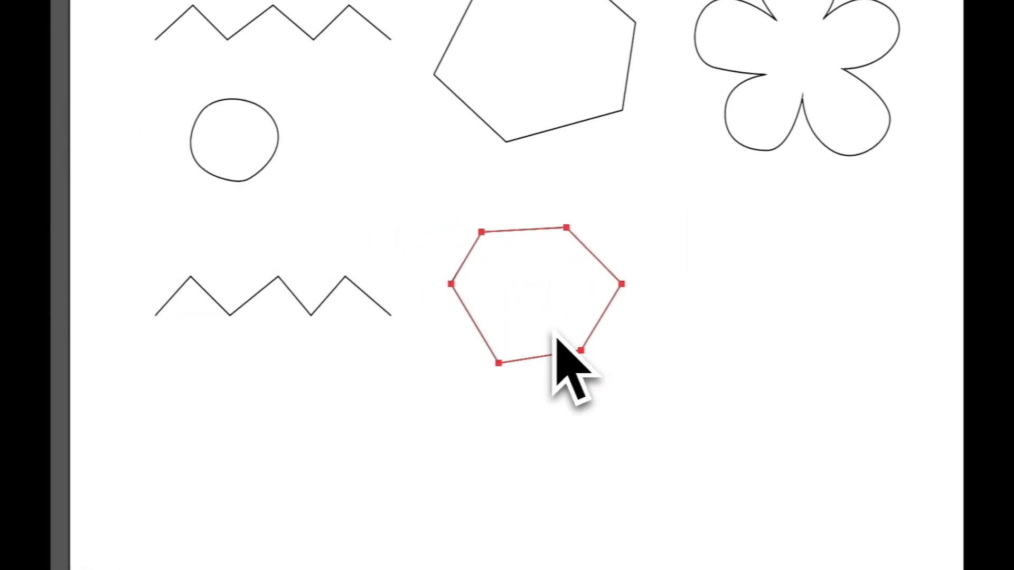
left_click(589, 340)
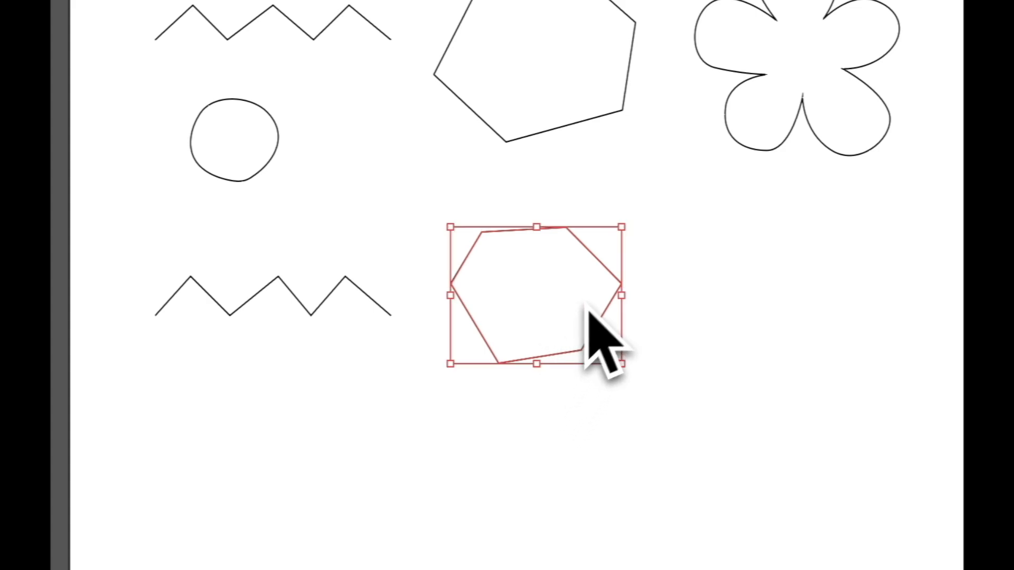
left_click(663, 229)
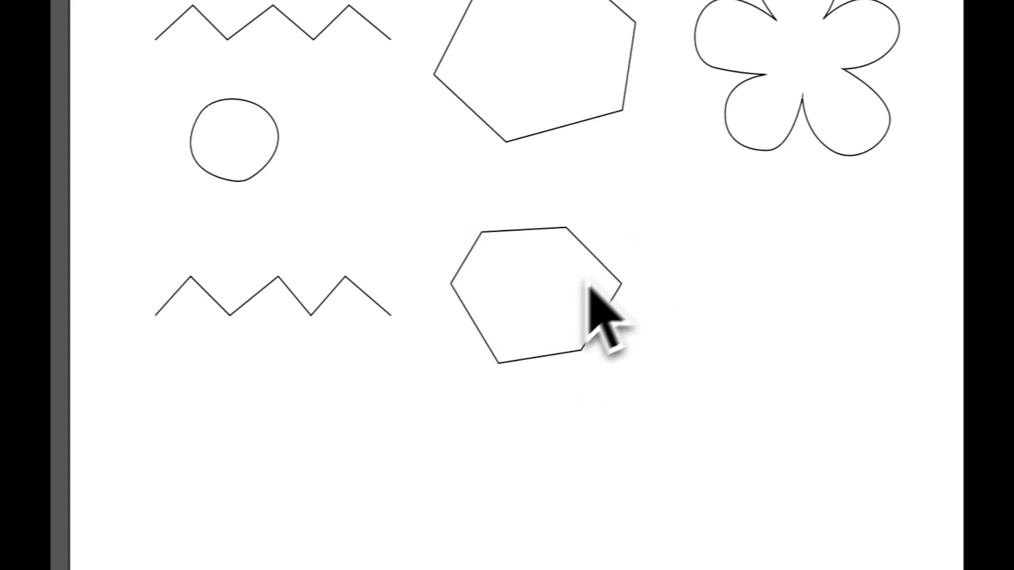
left_click(359, 294)
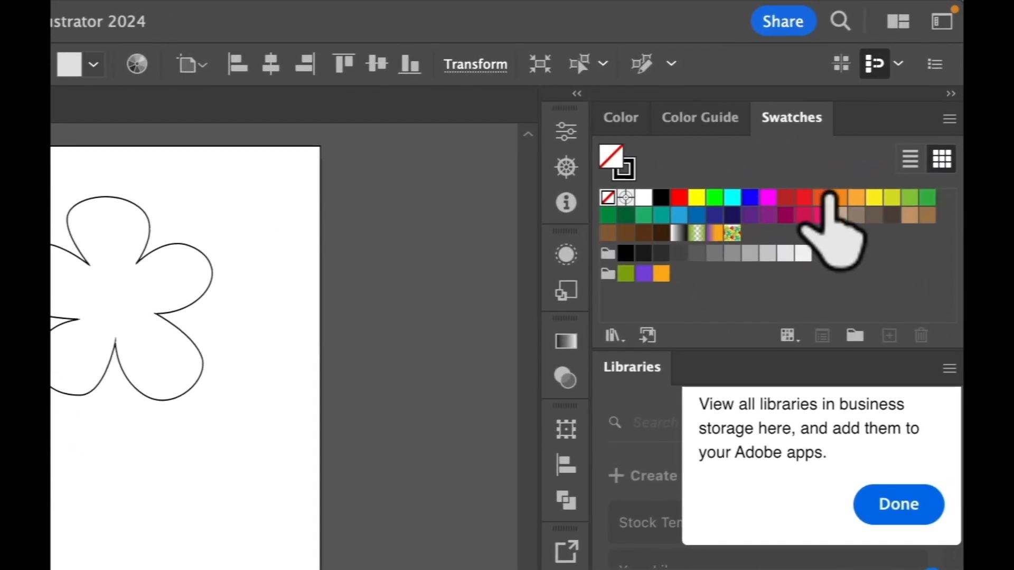
Fill the lower zigzag orange-red and draw an eight-point vertical zigzag beneath it
left_click(835, 189)
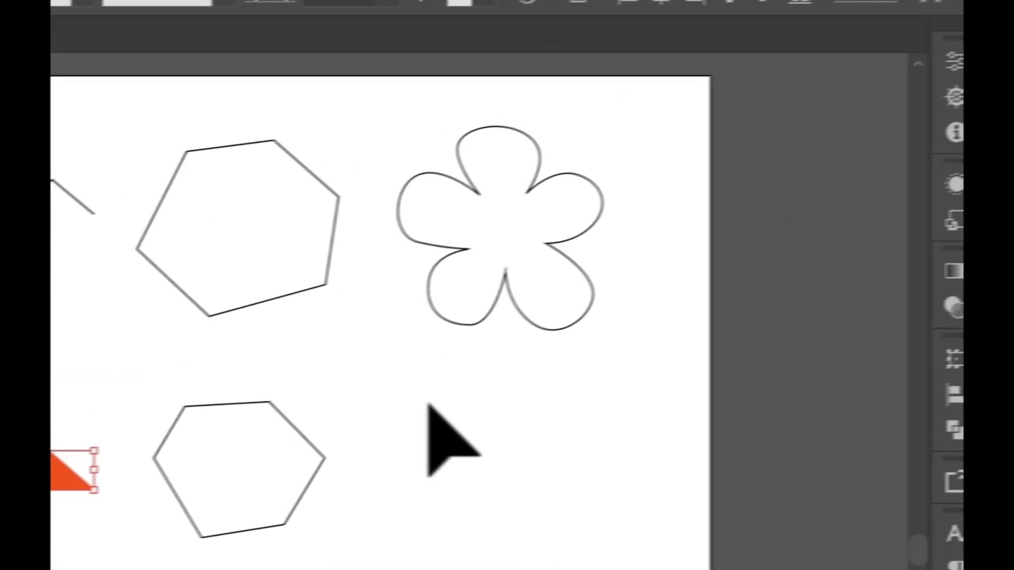
left_click(428, 405)
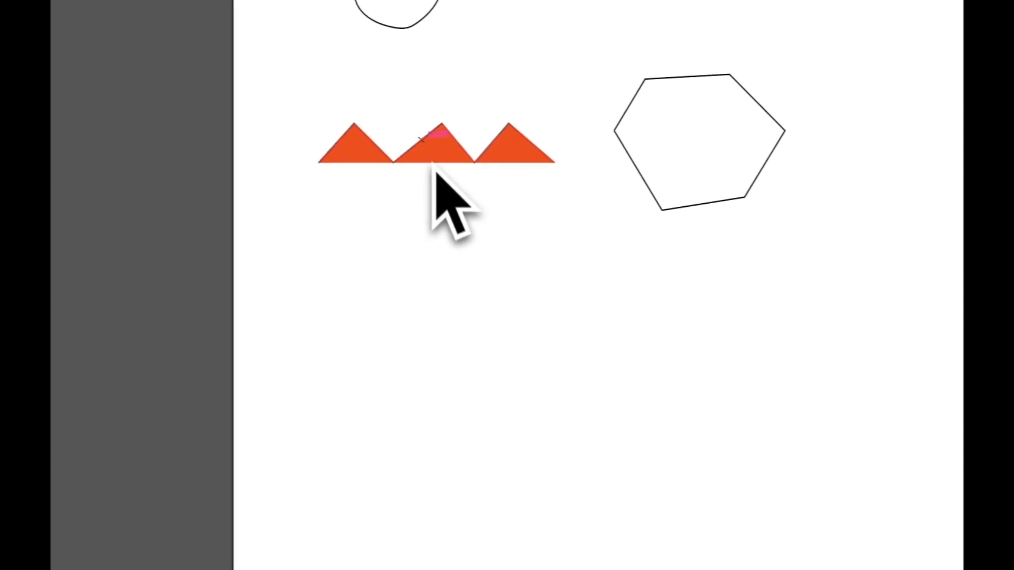
key("p")
left_click(449, 209)
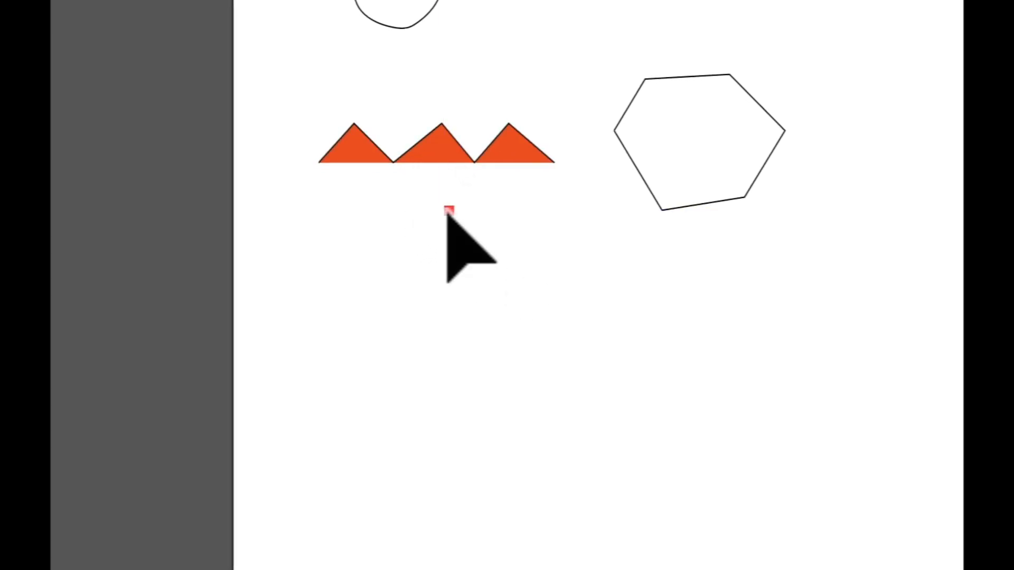
left_click(422, 260)
left_click_drag(457, 306, 453, 312)
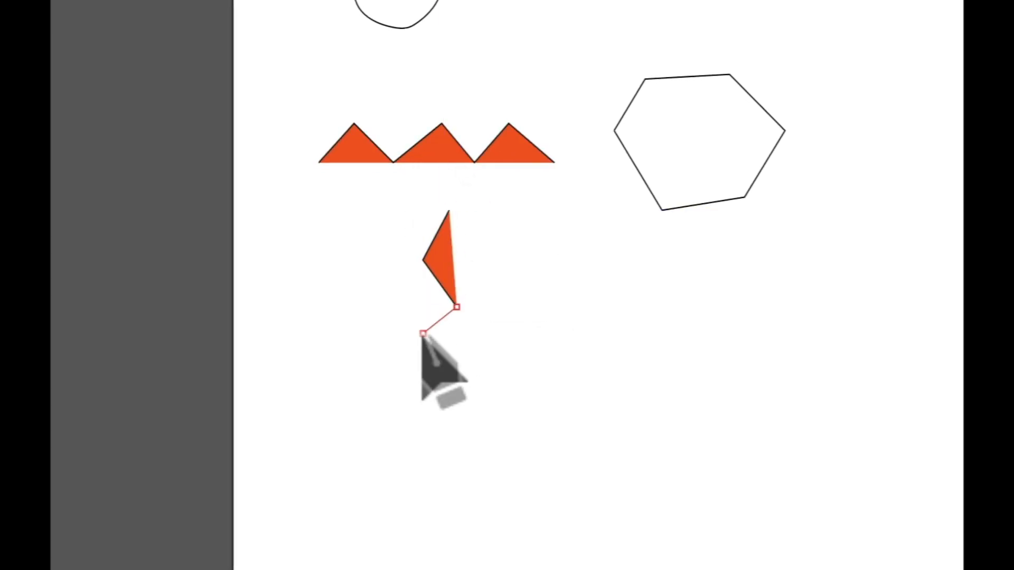
left_click(423, 333)
left_click(456, 373)
left_click(422, 415)
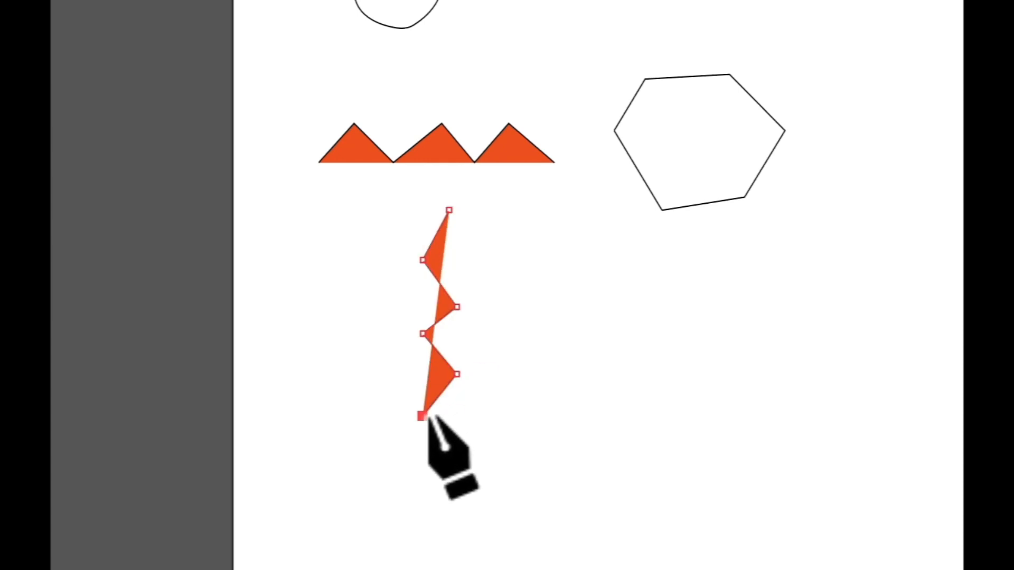
left_click(456, 440)
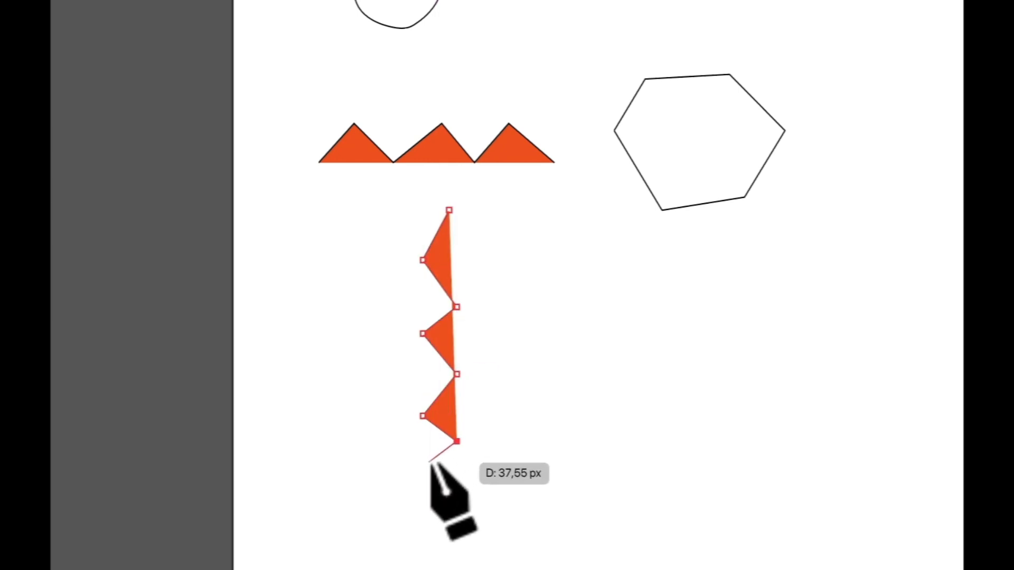
left_click(427, 464)
key("v")
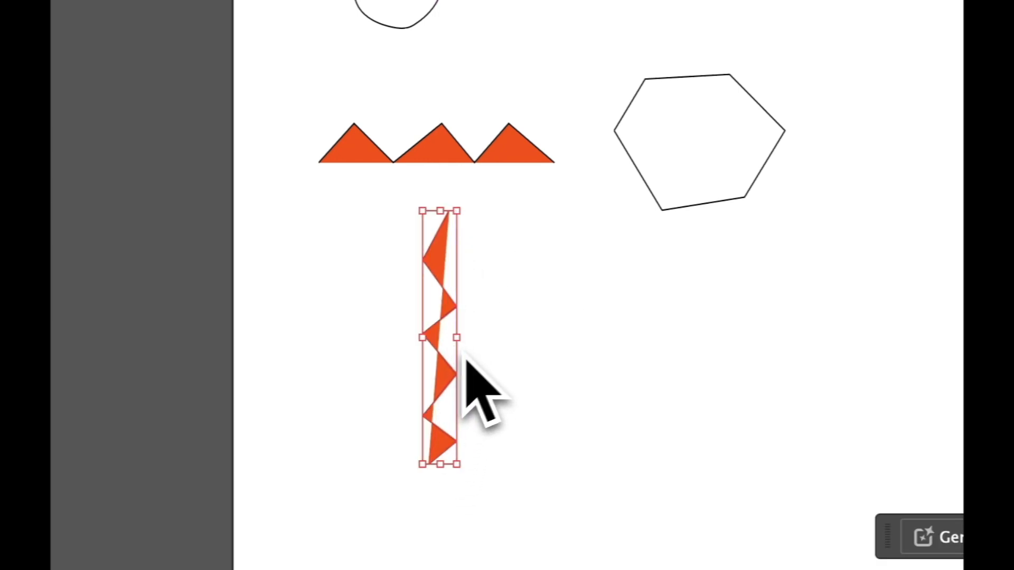
Marquee-select the vertical zigzag together with the orange triangles
left_click(516, 216)
left_click_drag(483, 202, 399, 479)
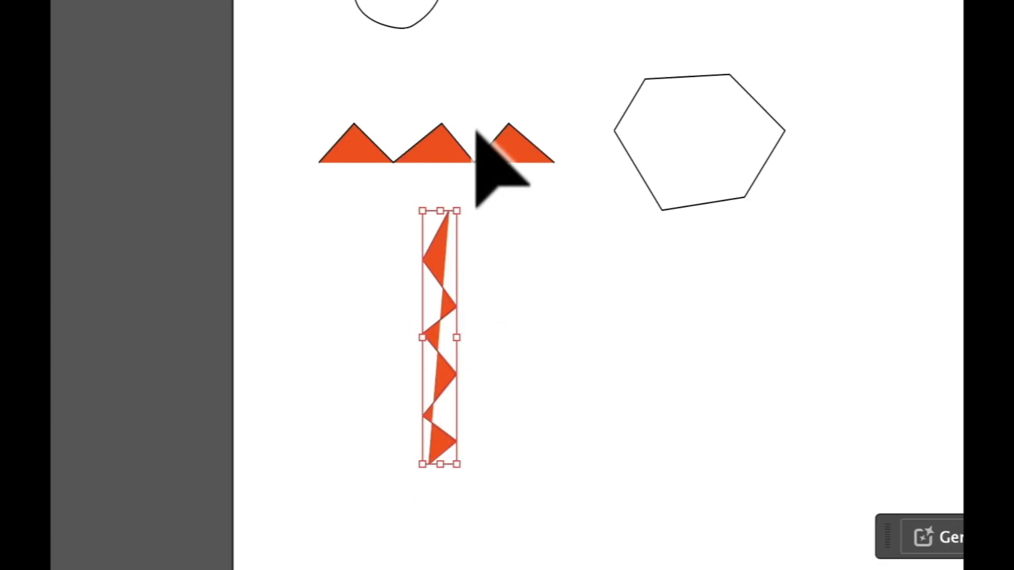
left_click_drag(502, 91, 376, 190)
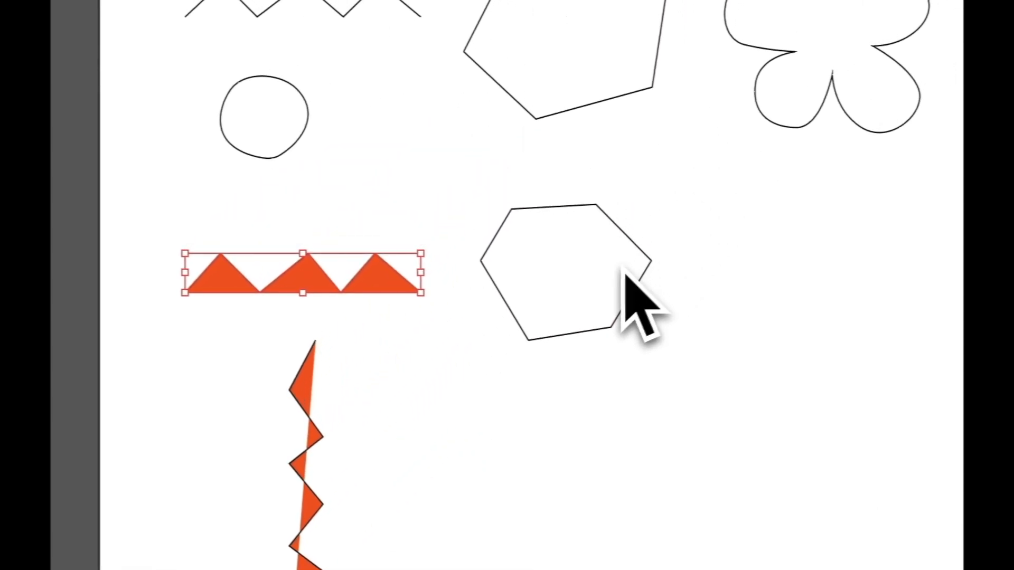
left_click_drag(380, 330, 244, 569)
left_click_drag(350, 496, 348, 499)
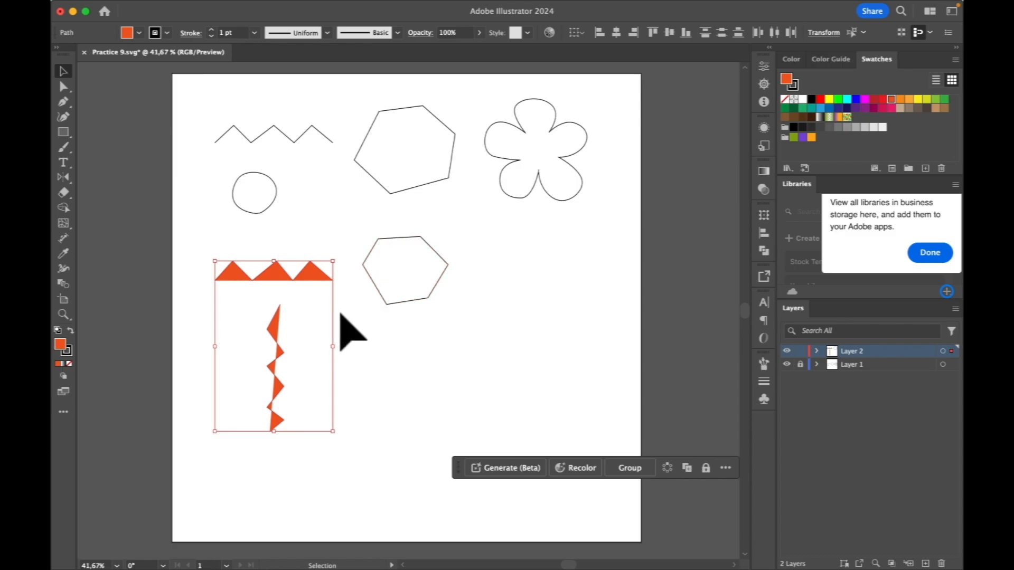
Undo three times to remove the vertical zigzag and the zigzag's orange fill
key("super+z")
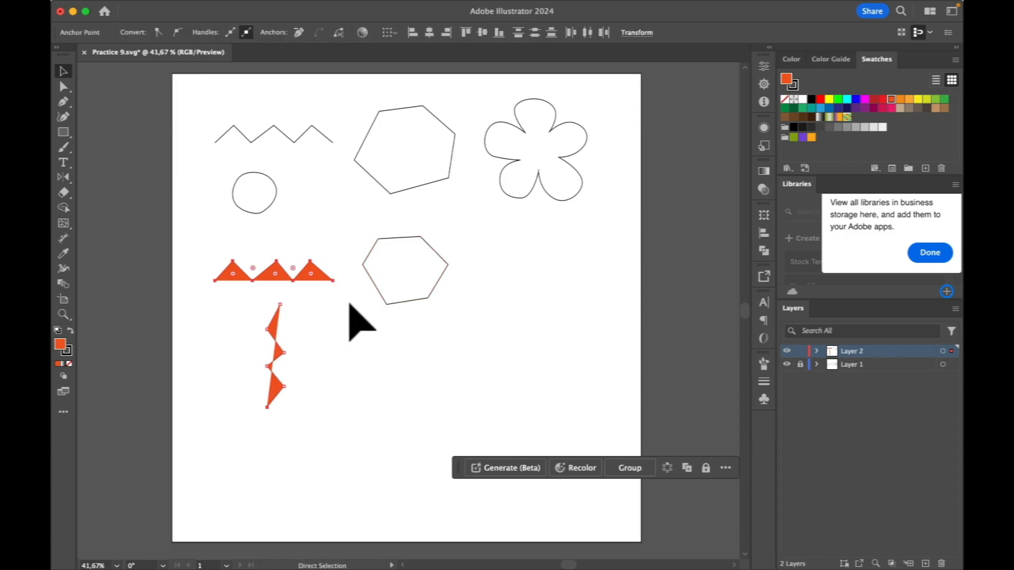
key("super+z")
key("super+z")
key("super+z")
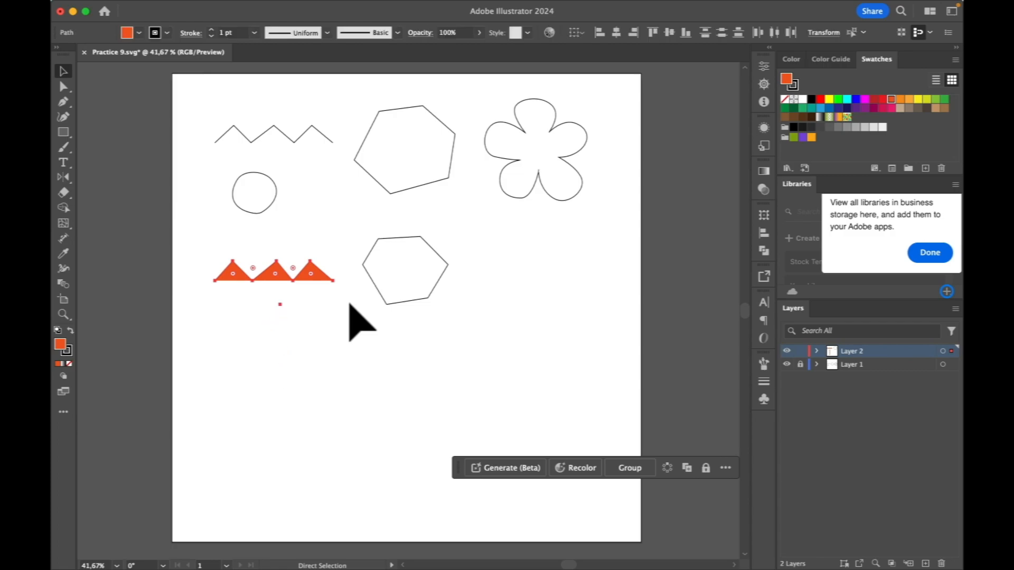
key("super+z")
key("super+z")
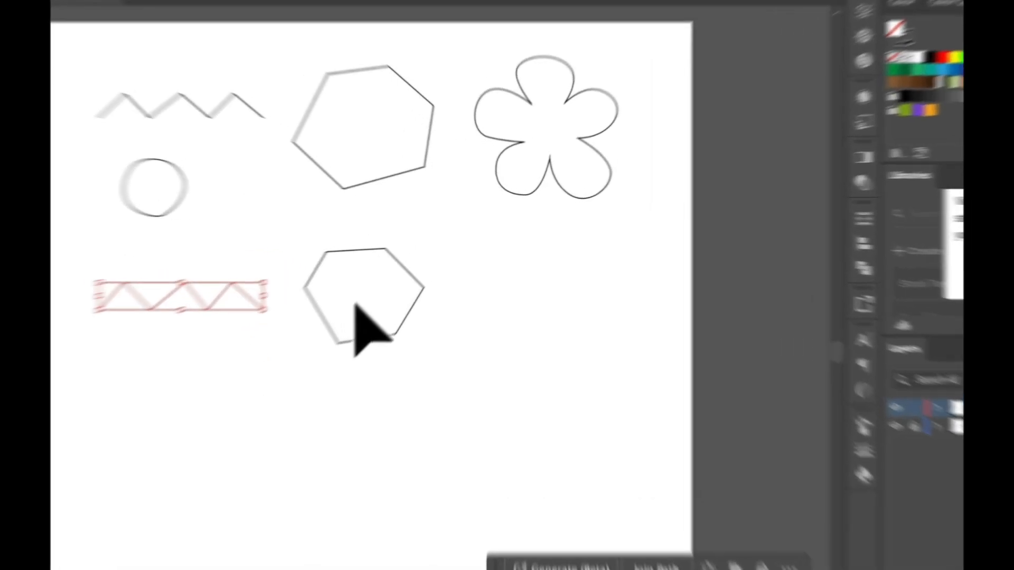
Fill the lower hexagon with the orange-red swatch
left_click_drag(434, 251, 186, 419)
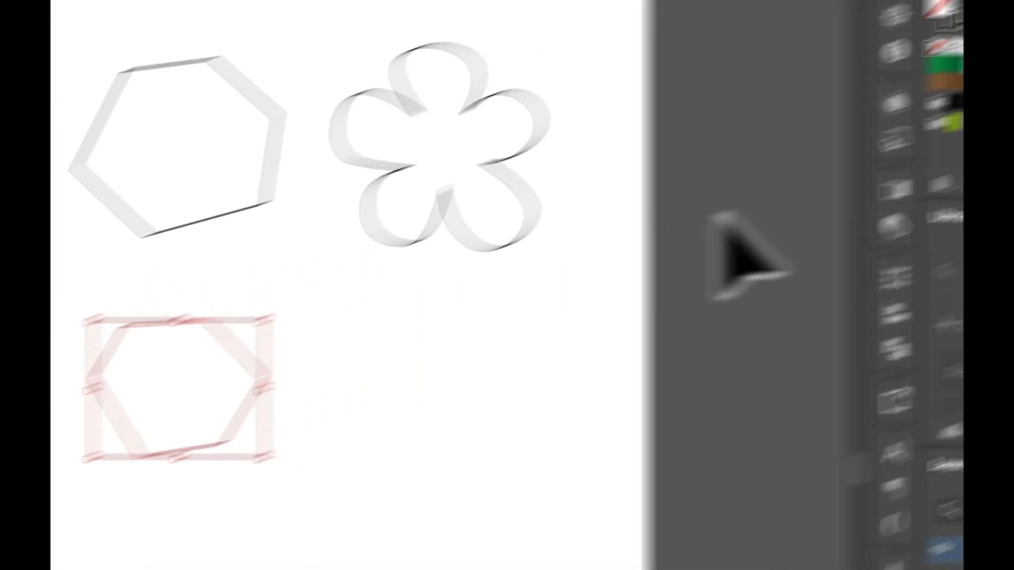
left_click(831, 191)
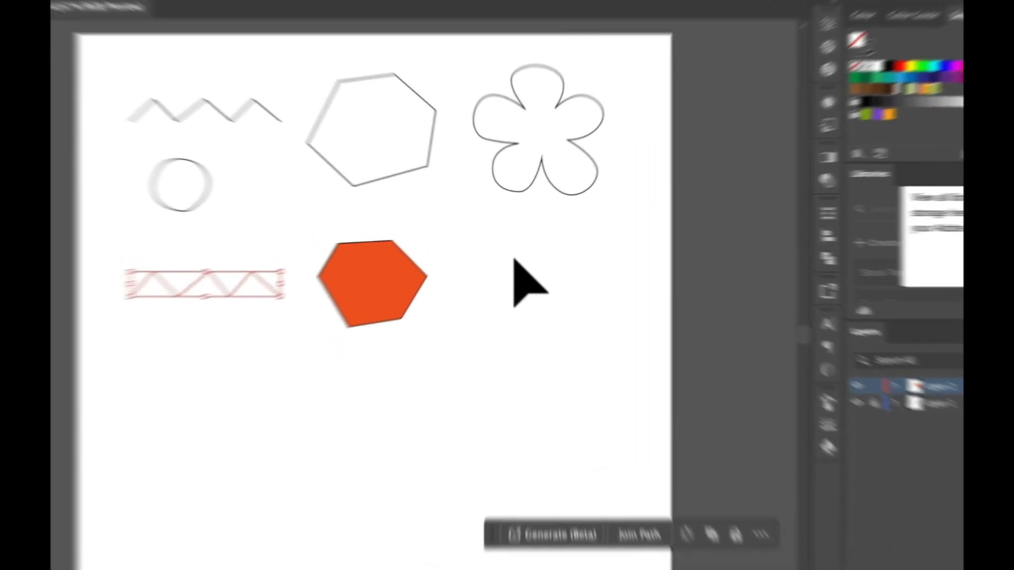
left_click(516, 254)
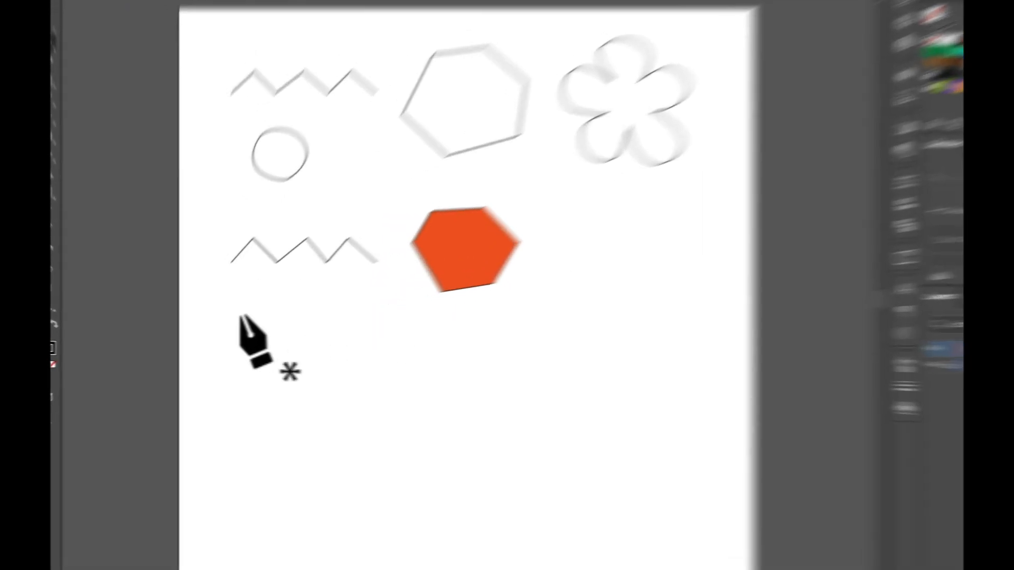
Draw a five-anchor smooth wave beneath the lower zigzag and deselect it
left_click_drag(219, 328, 221, 311)
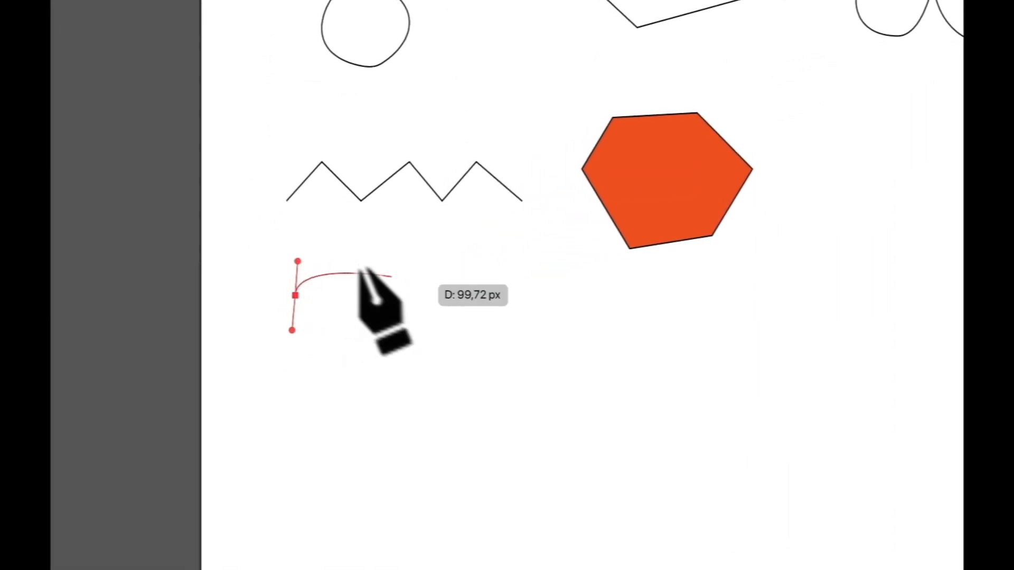
left_click_drag(365, 291, 378, 330)
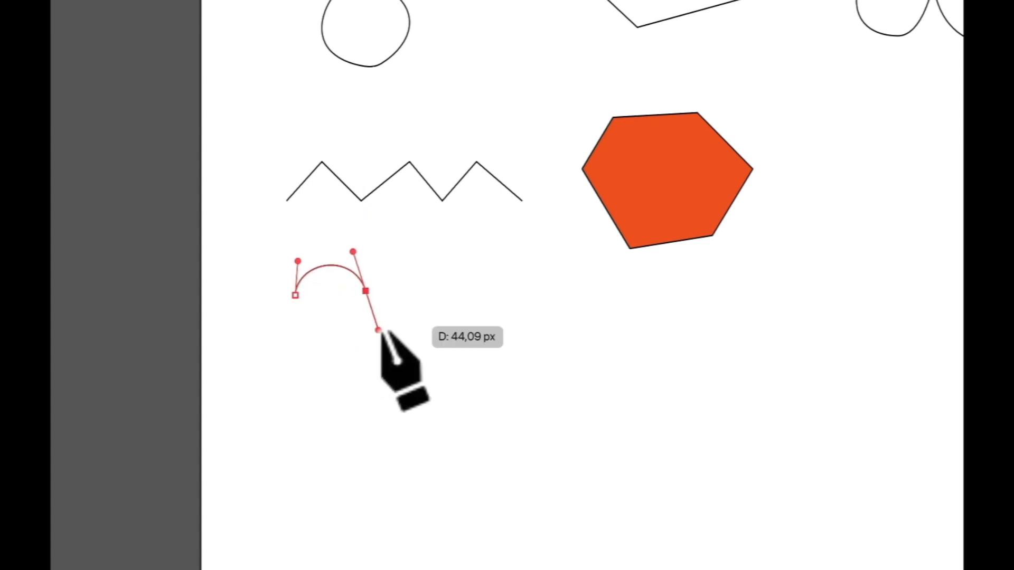
left_click_drag(436, 295, 440, 280)
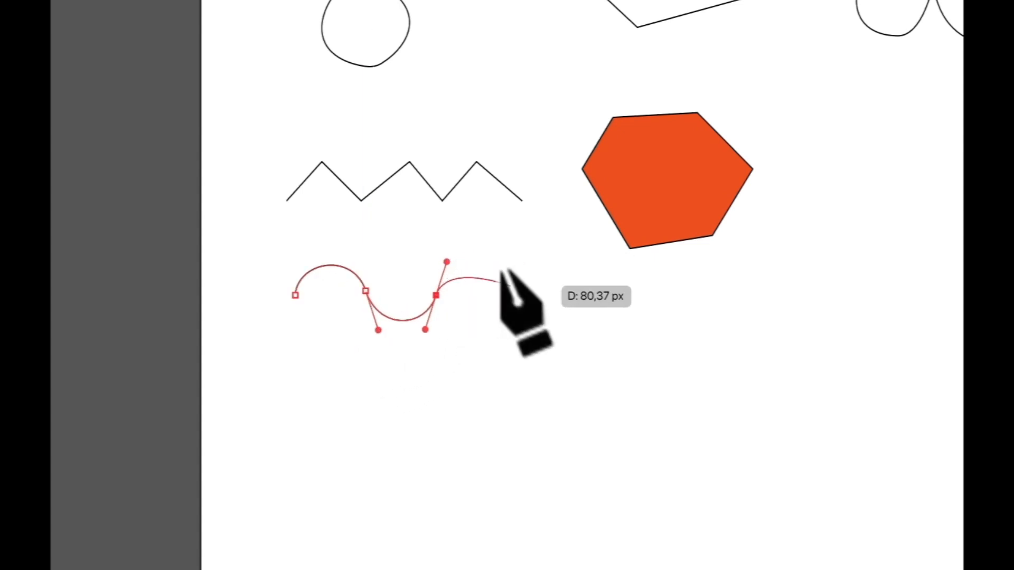
left_click_drag(511, 292, 531, 332)
left_click_drag(582, 292, 586, 274)
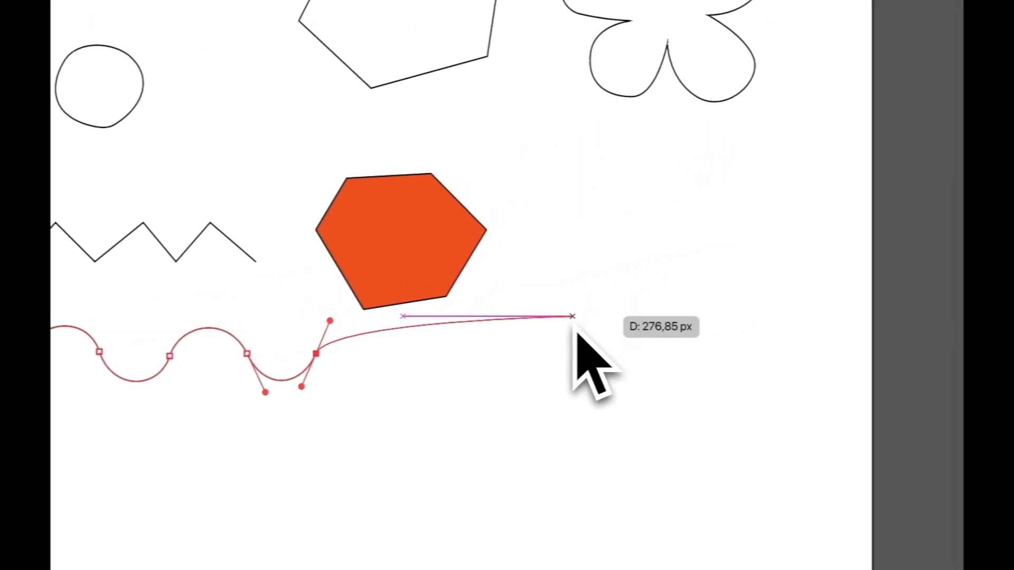
key("v")
left_click(577, 312)
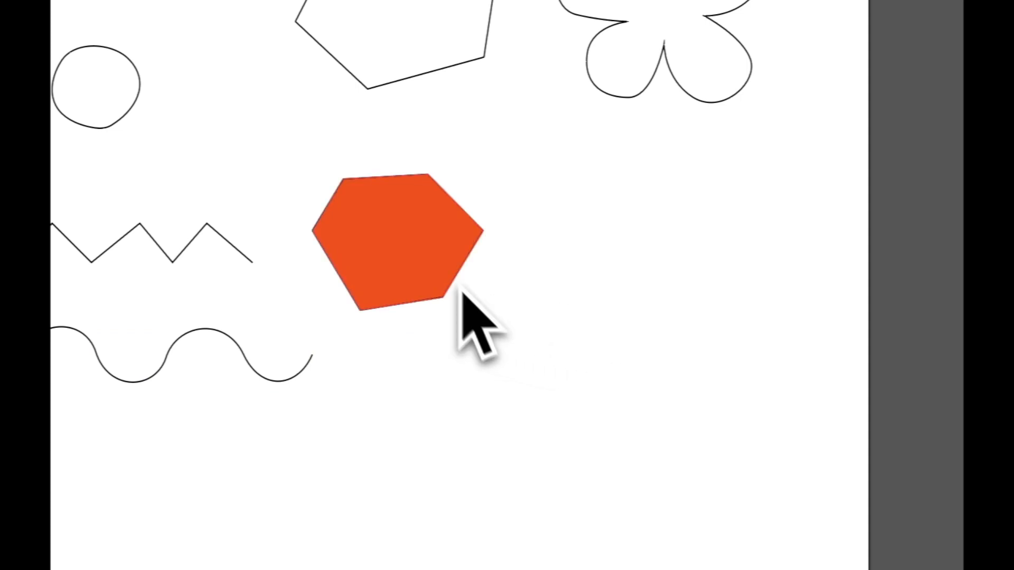
key("p")
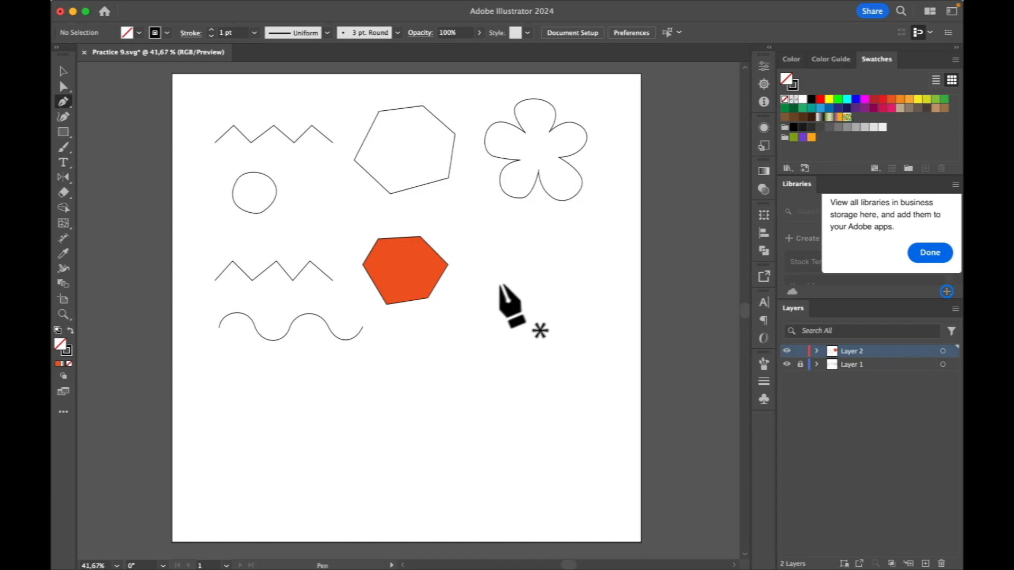
Draw a curved five-petal outline beside the orange hexagon, closing it at the start point
left_click(496, 280)
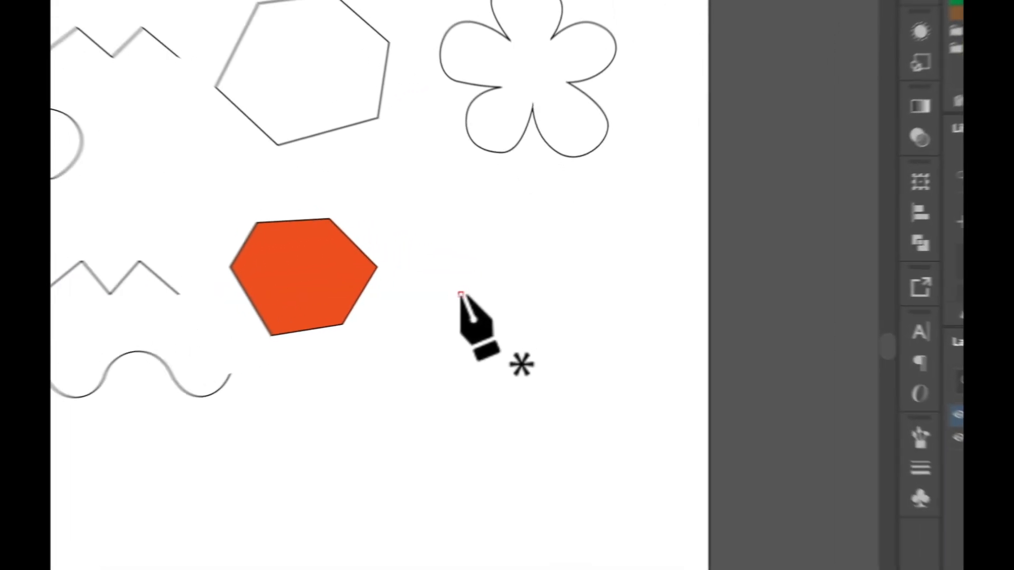
left_click(493, 236)
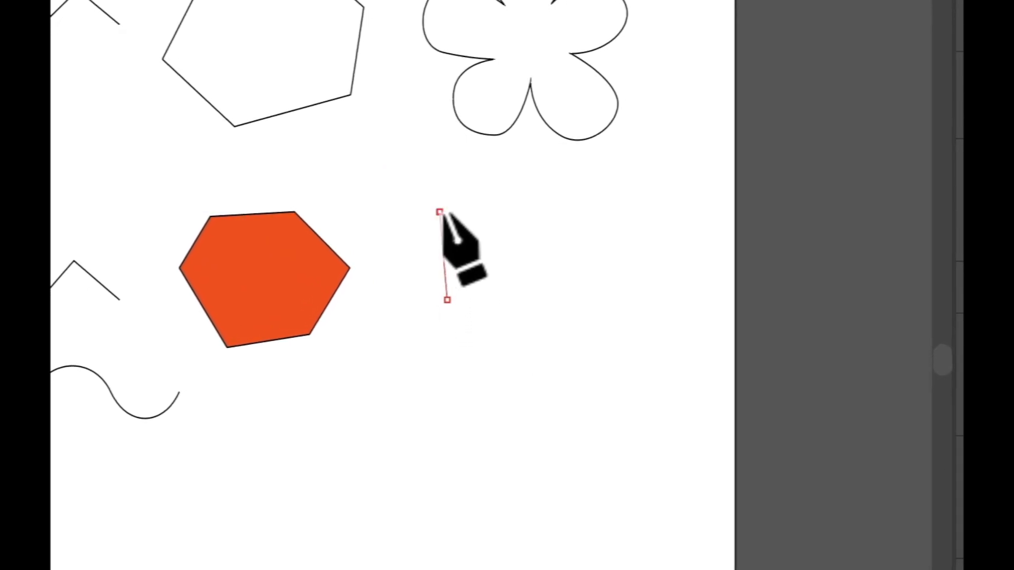
left_click_drag(440, 212, 491, 185)
left_click(491, 280)
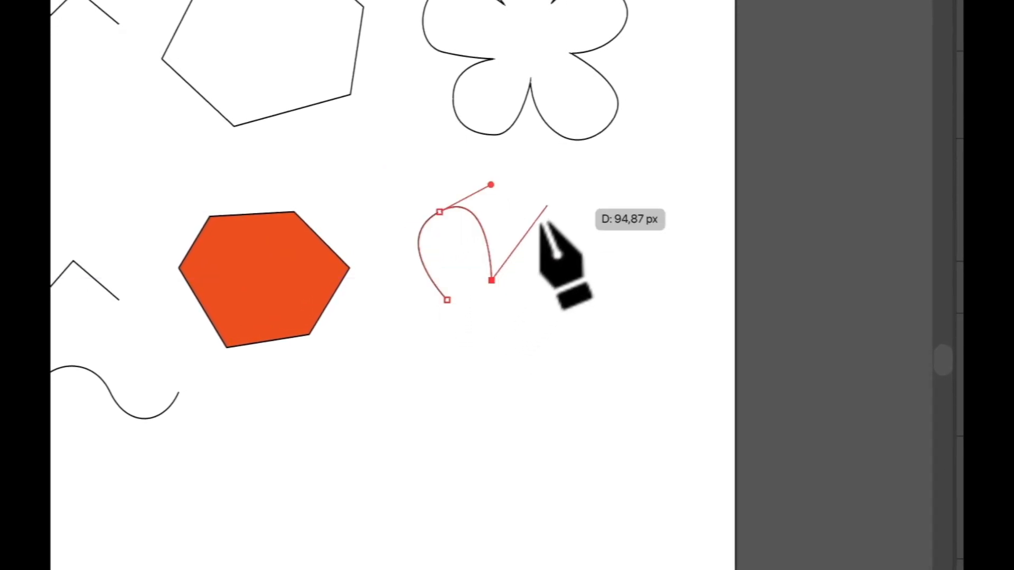
left_click_drag(563, 230, 606, 264)
left_click(530, 299)
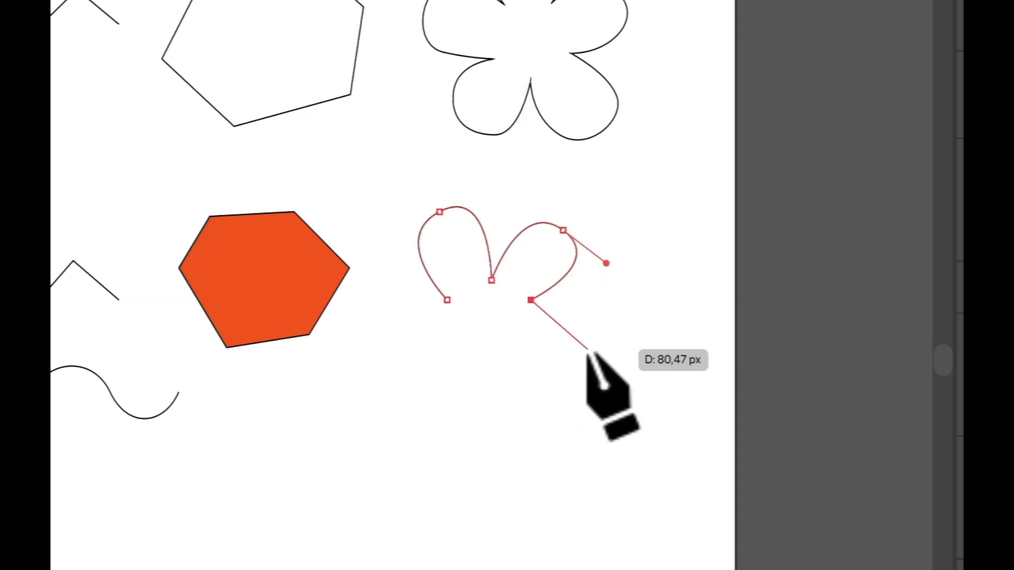
left_click_drag(583, 354, 571, 413)
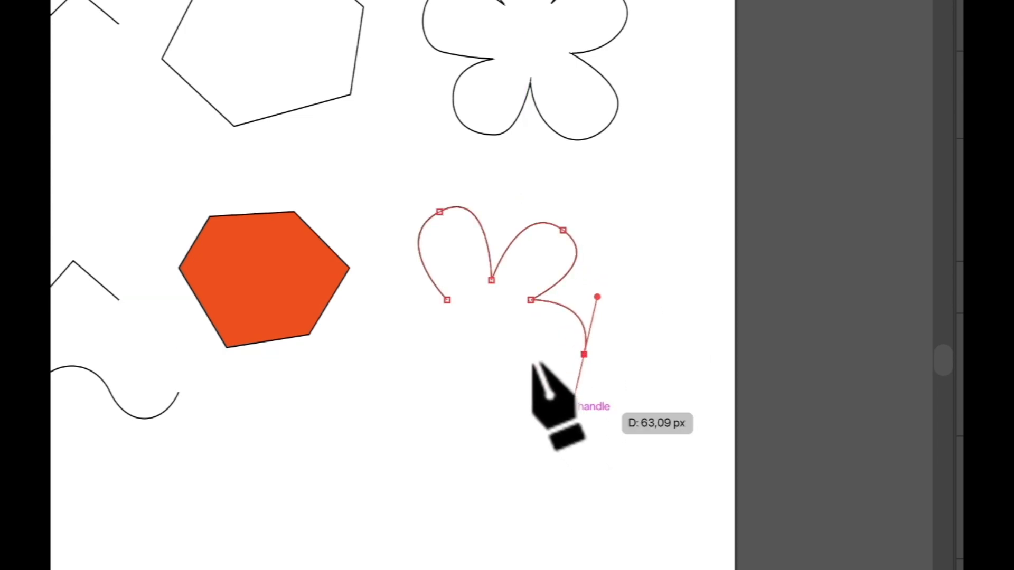
left_click(511, 349)
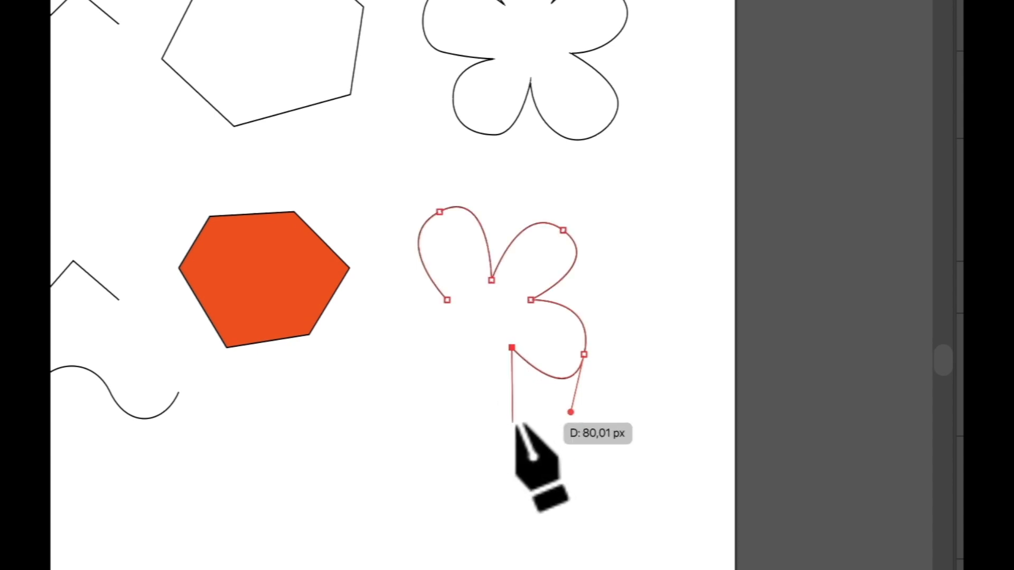
left_click_drag(502, 420, 457, 428)
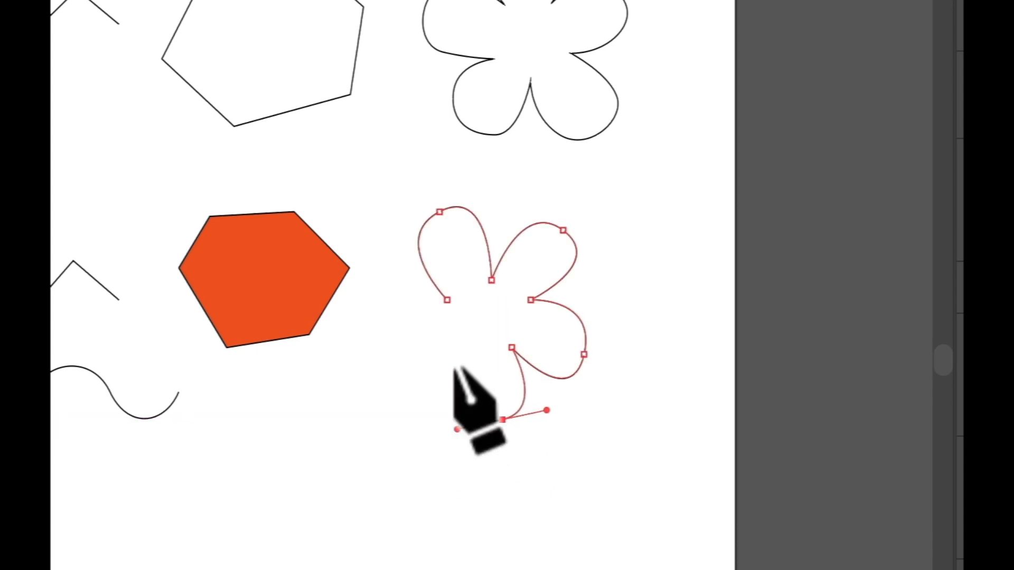
left_click_drag(465, 354, 468, 350)
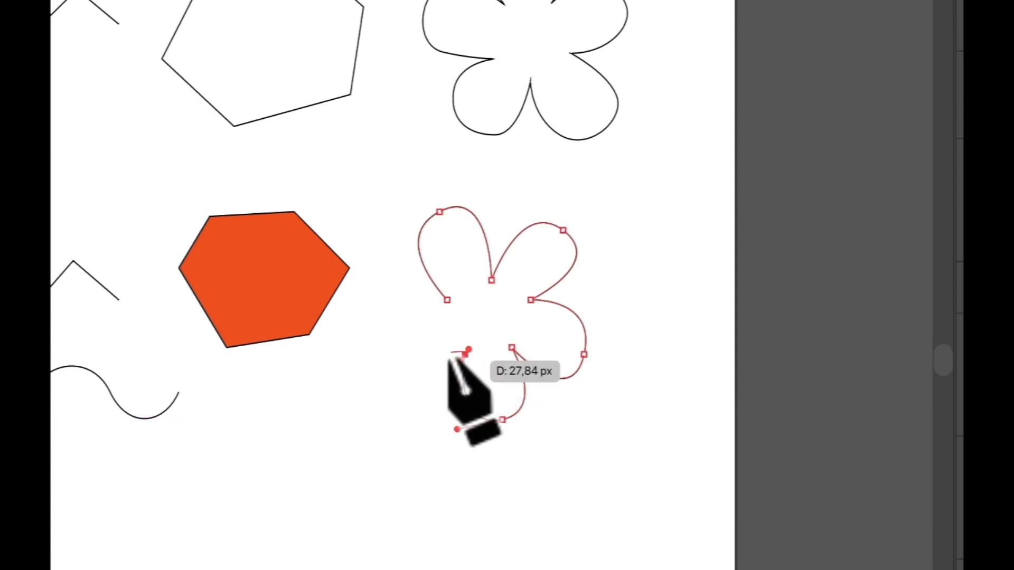
left_click_drag(399, 392, 385, 372)
left_click(447, 300)
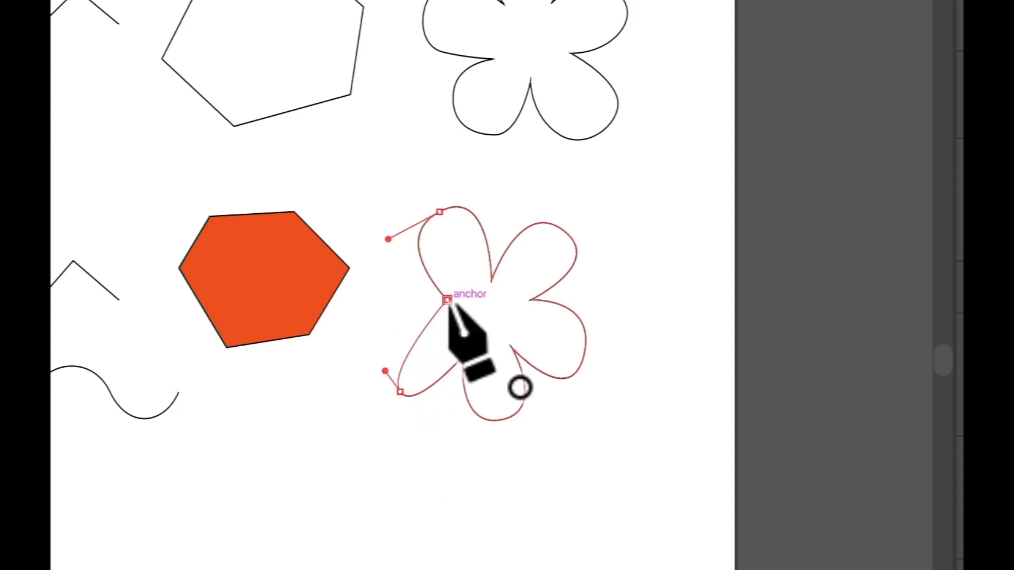
Adjust the lower-left petal's handle with Direct Selection, then deselect the flower
key("a")
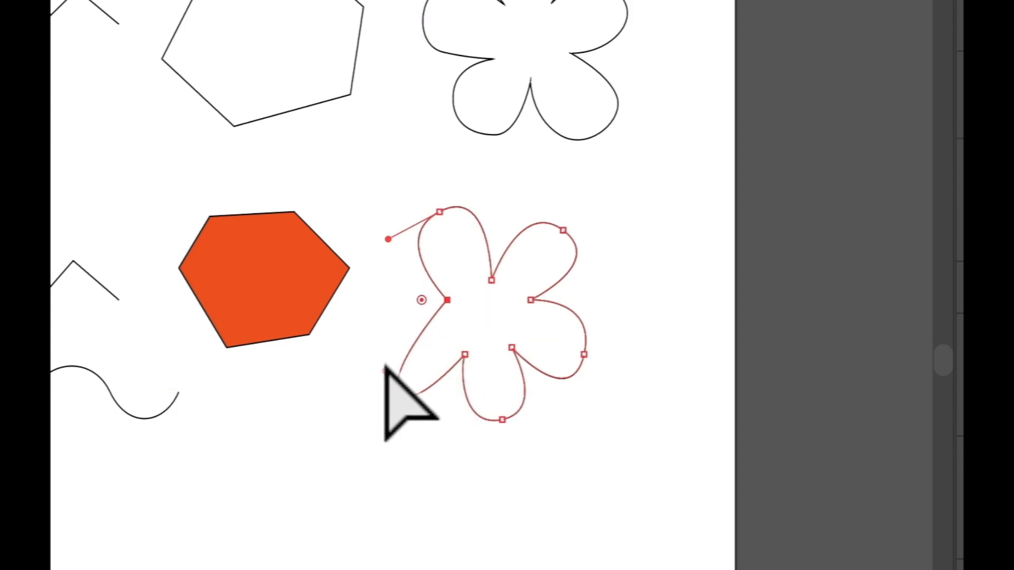
left_click(381, 362)
mouse_move(372, 326)
left_mouse_down()
mouse_move(369, 351)
mouse_move(364, 342)
left_mouse_up()
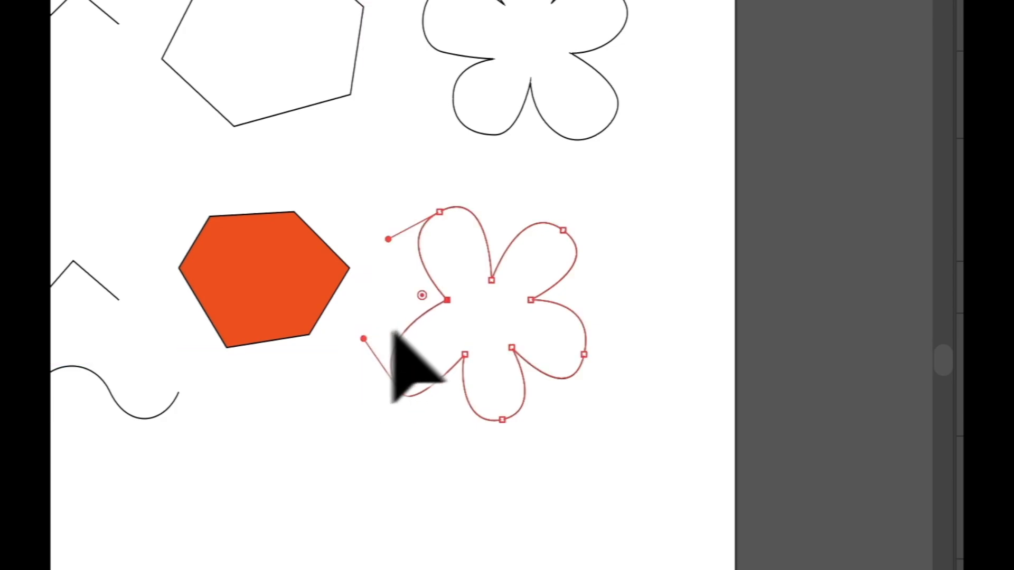
left_click(623, 283)
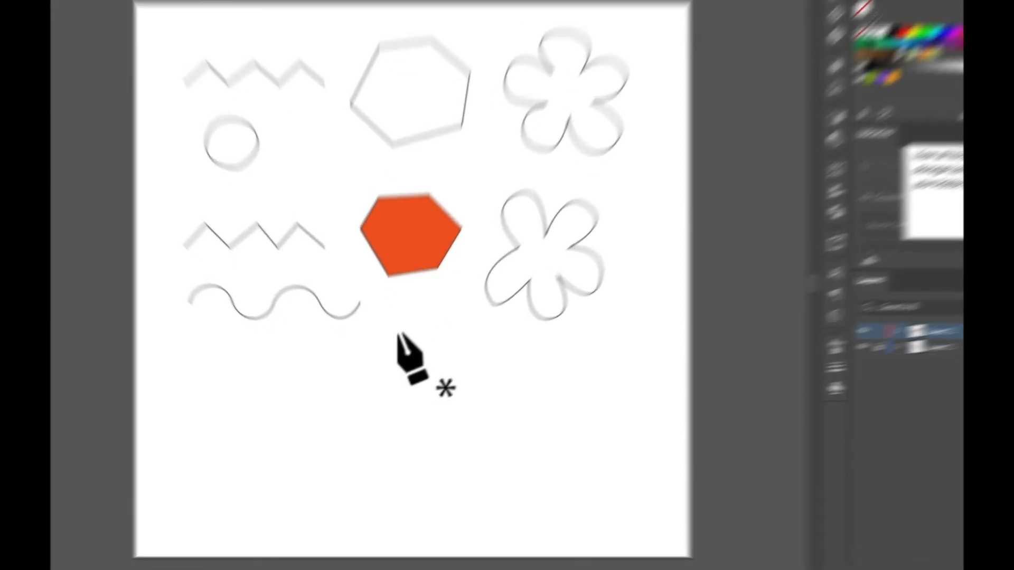
Start a jagged star outline below the orange hexagon with its first eight points
left_click(390, 345)
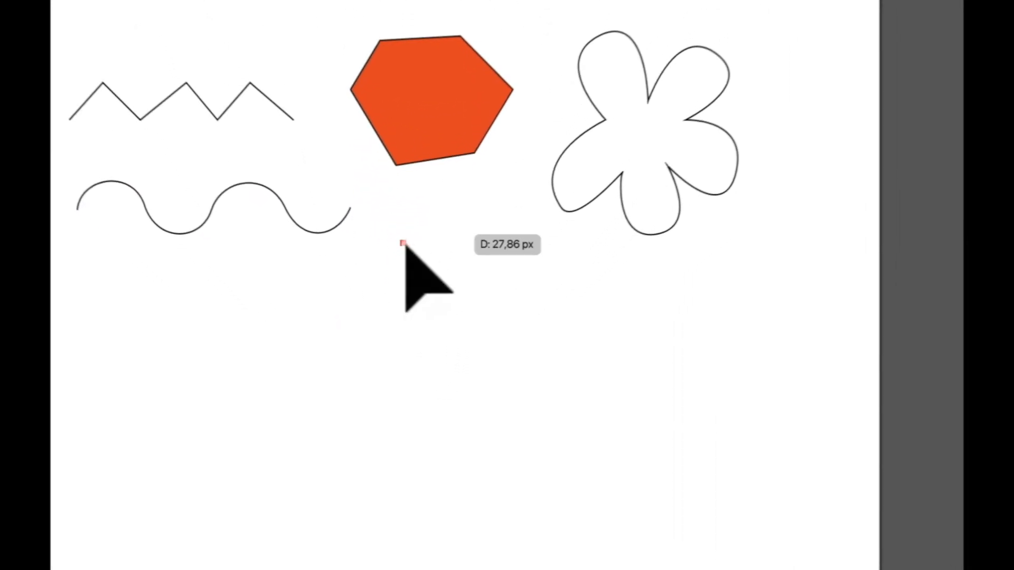
left_click(412, 335)
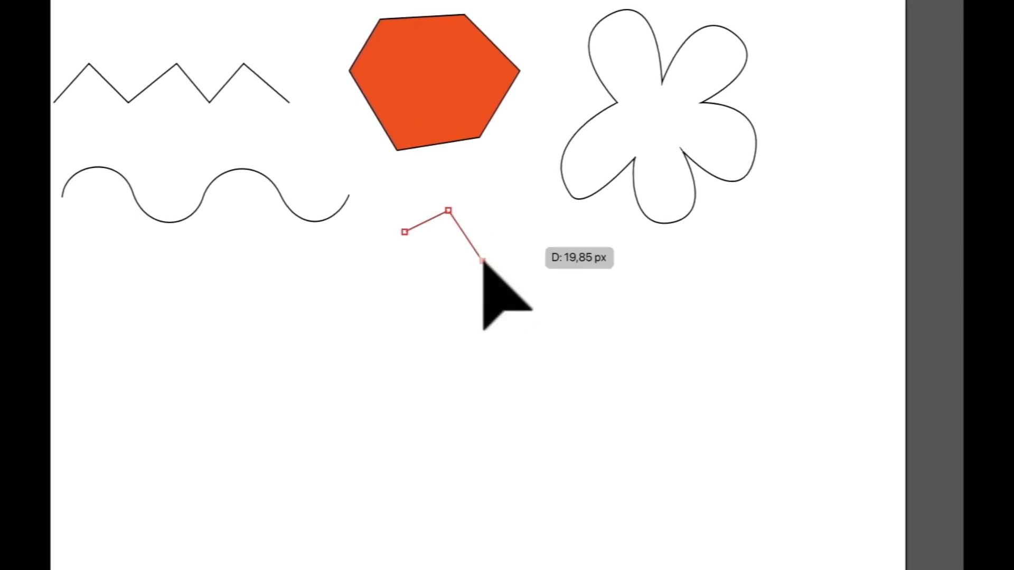
left_click(482, 261)
left_click(520, 210)
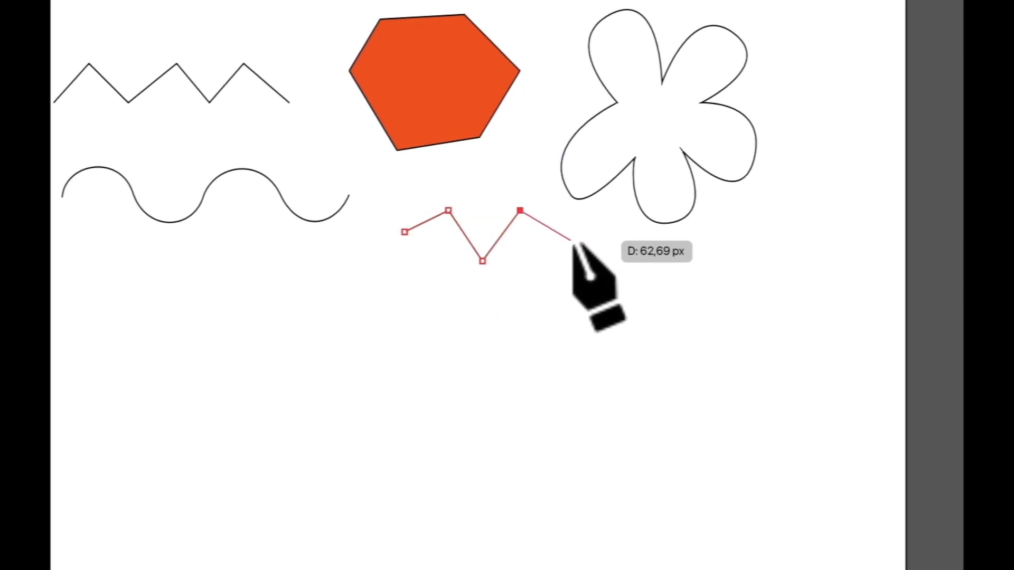
left_click_drag(567, 246, 559, 259)
left_click(513, 284)
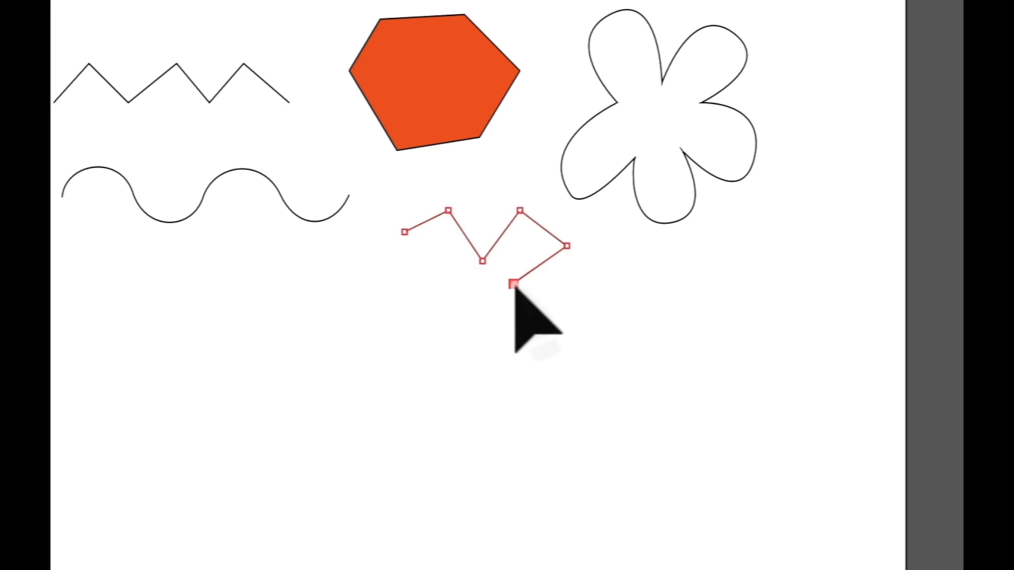
left_click(566, 330)
left_click(520, 368)
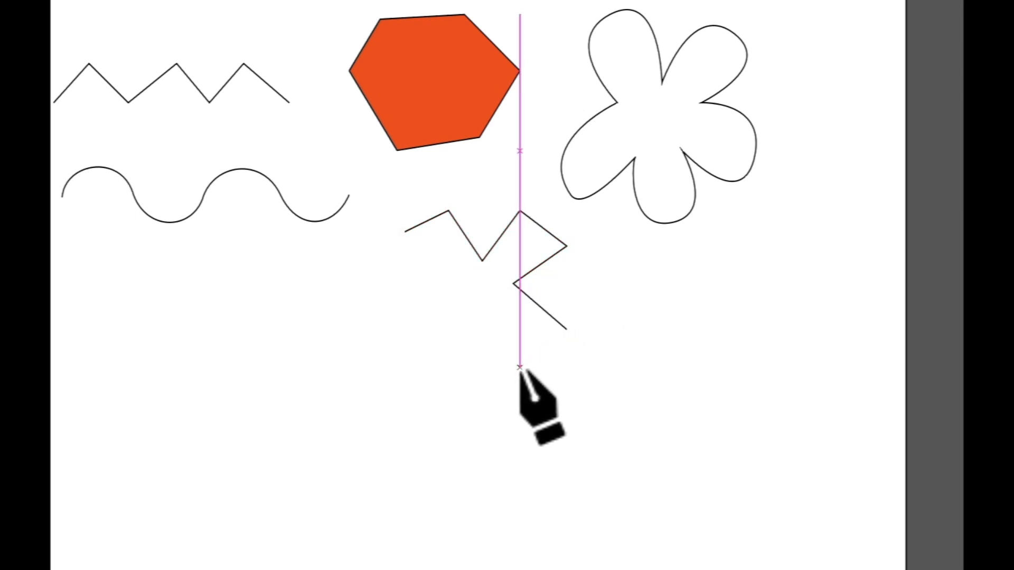
Add the star's remaining points and close it at its starting point
left_click(485, 315)
left_click(486, 373)
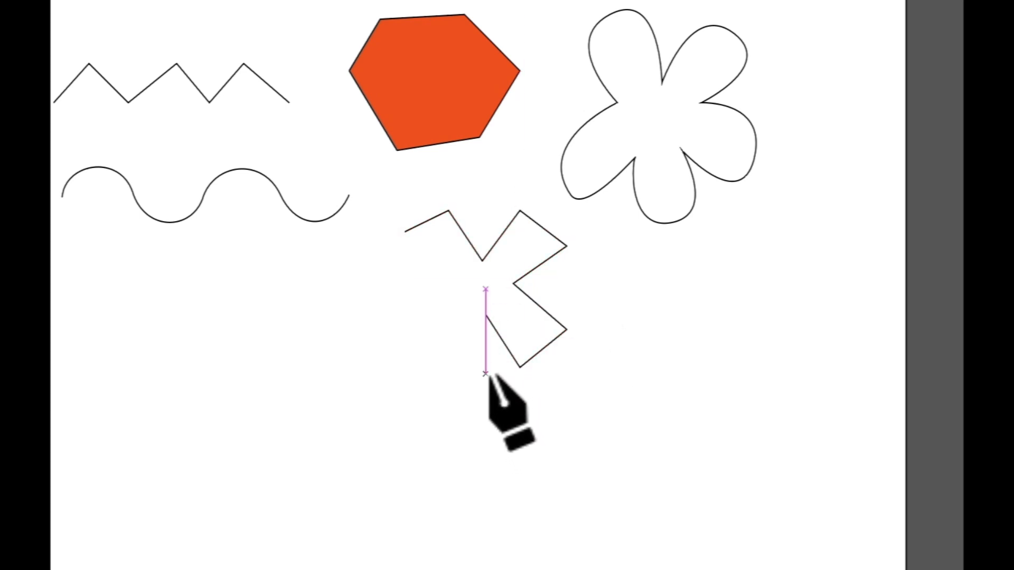
left_click(420, 364)
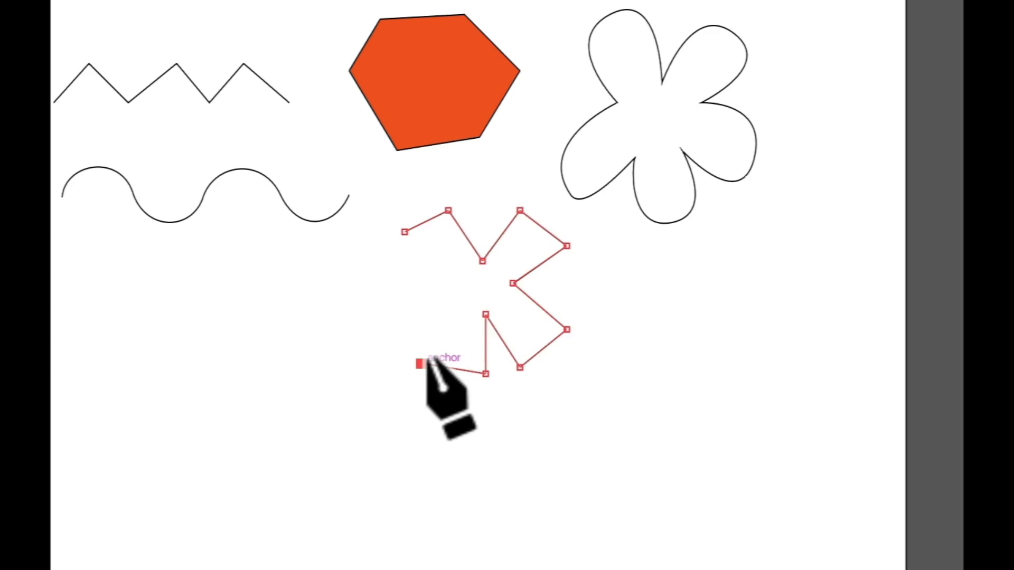
left_click(448, 309)
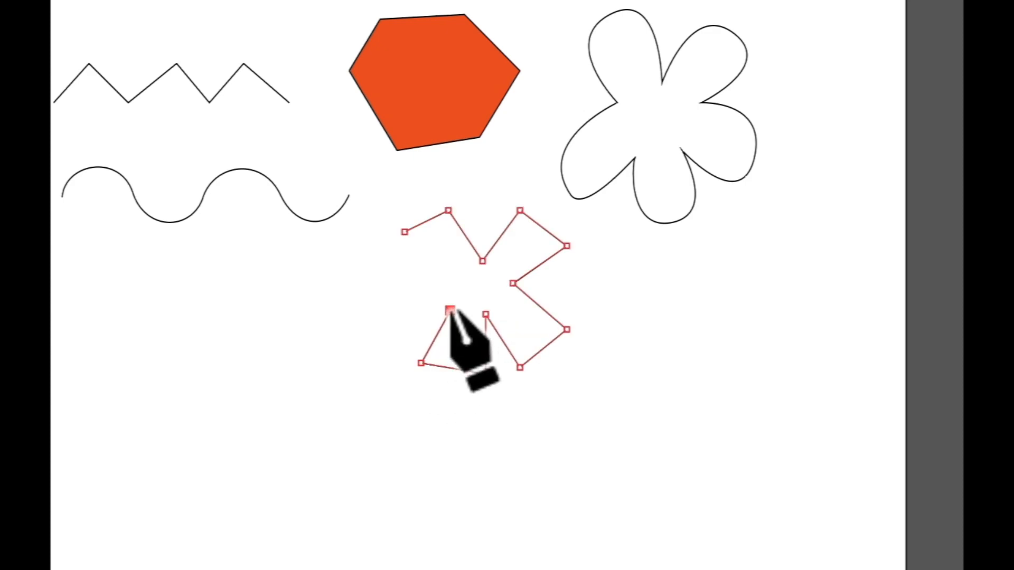
left_click(383, 313)
left_click(390, 262)
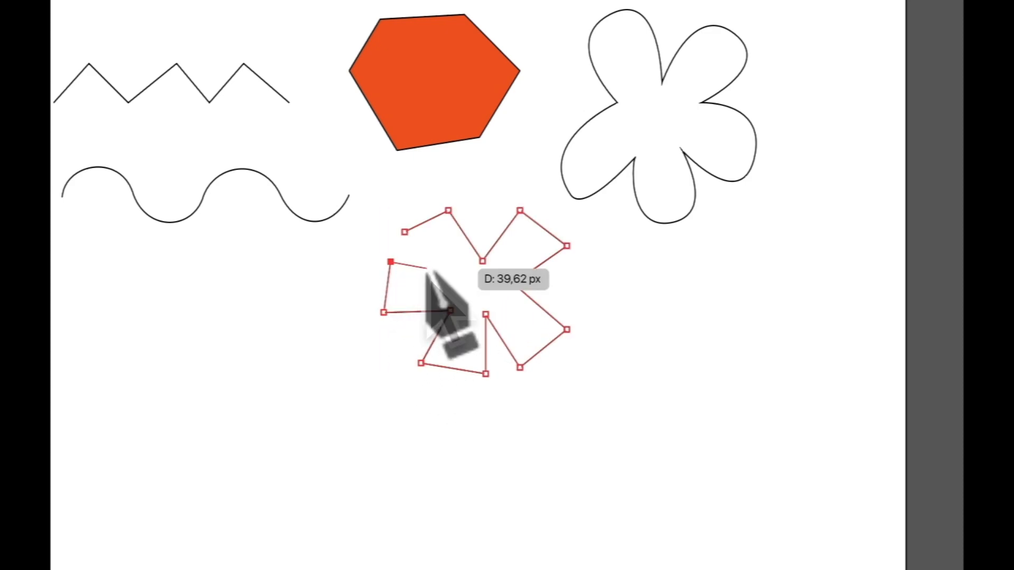
left_click(442, 275)
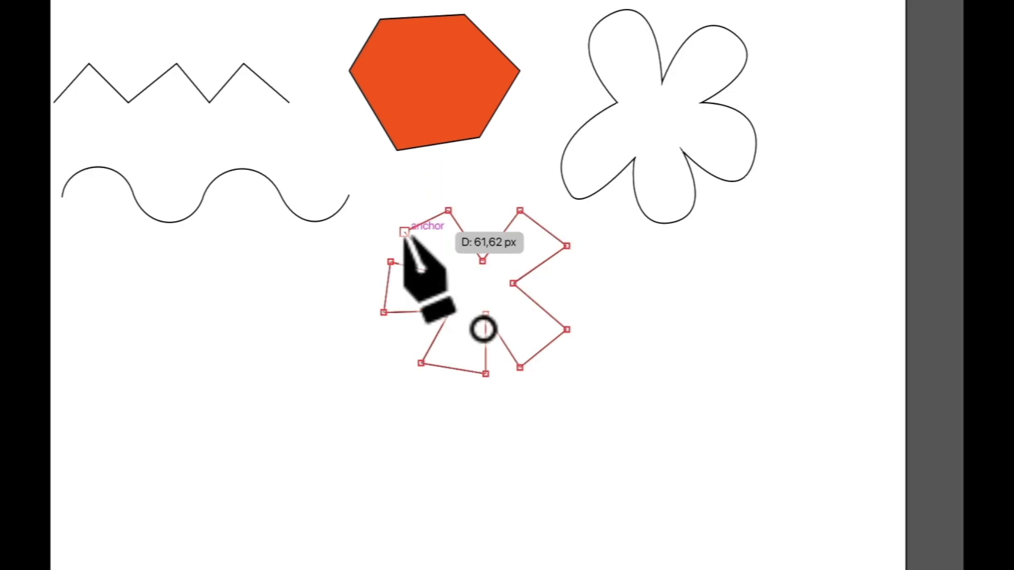
left_click(405, 232)
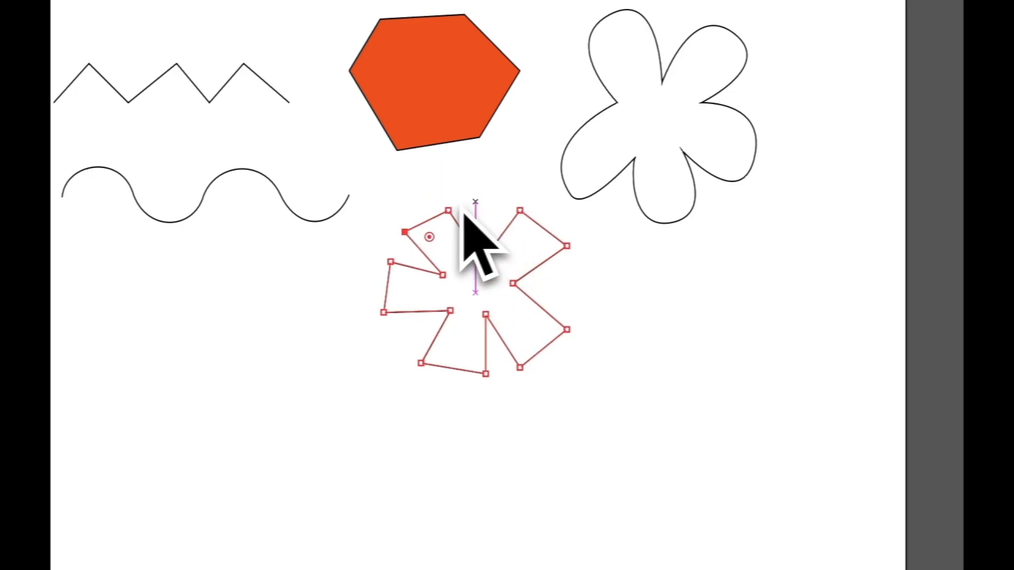
Drag two star anchors up and to the right, then select the whole outline
left_click_drag(449, 212, 468, 201)
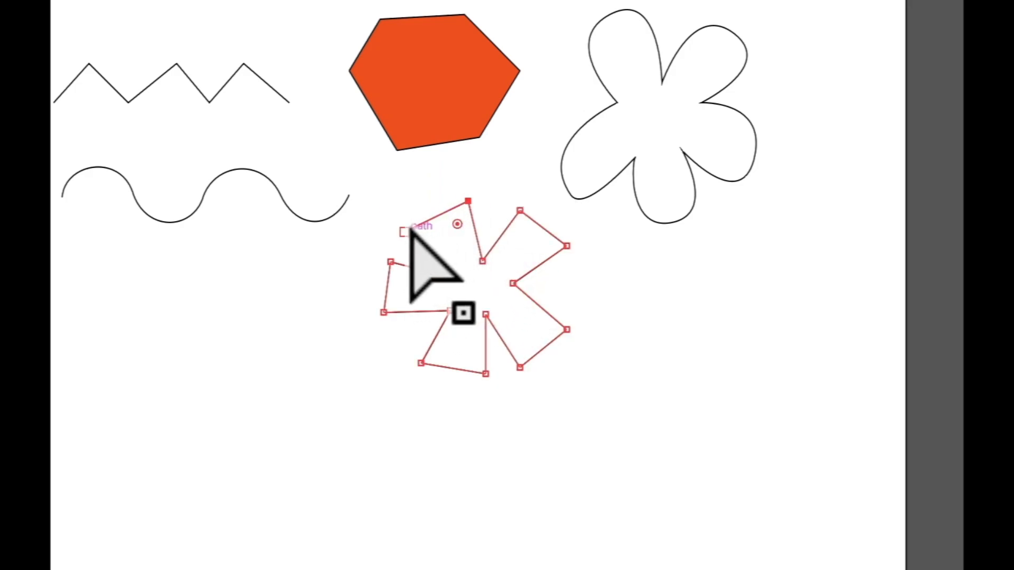
left_click_drag(406, 232, 416, 215)
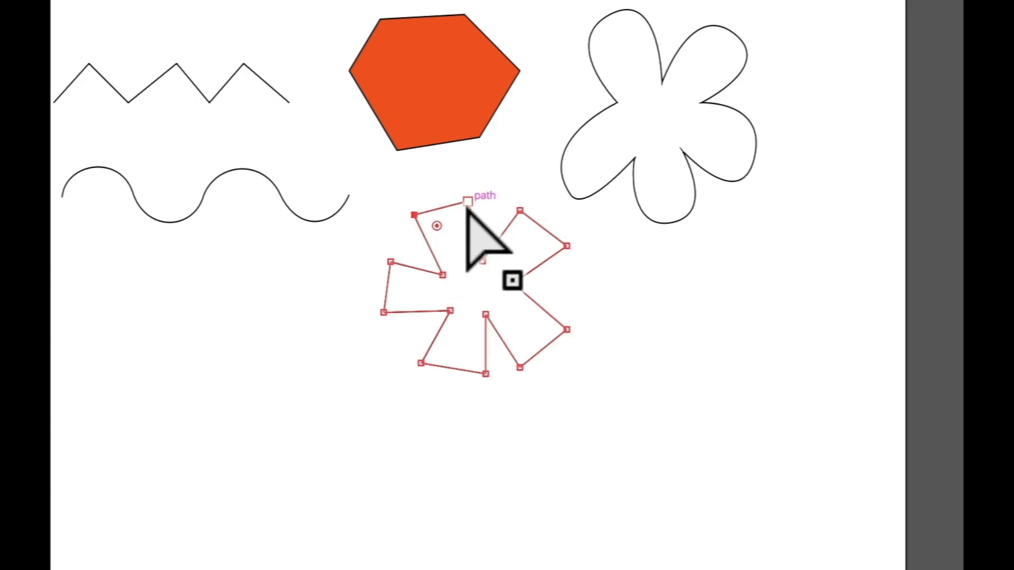
left_click(482, 228)
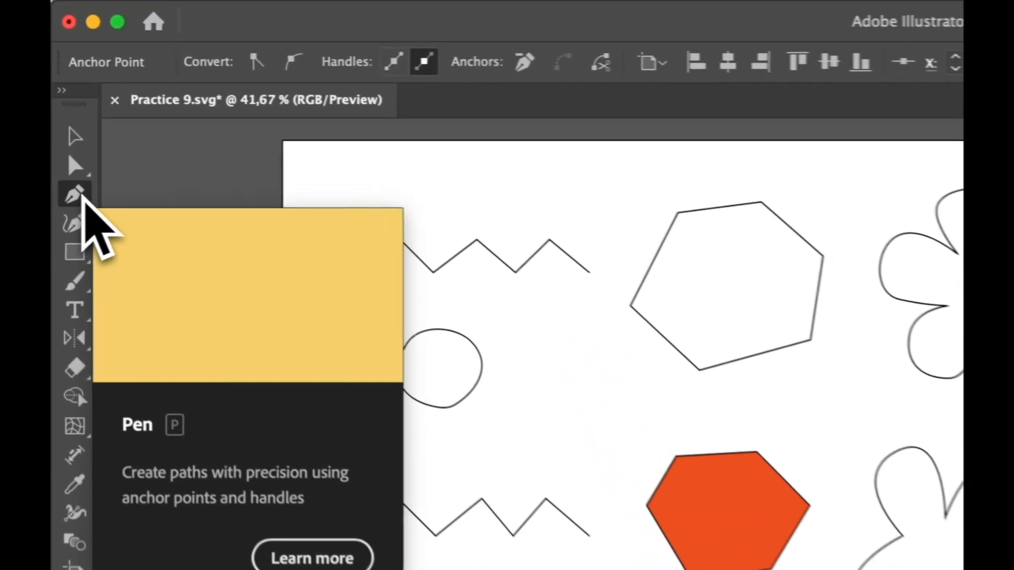
With the Anchor Point Tool, round the star's top-left, top, right and lower-right corners
left_click(68, 126)
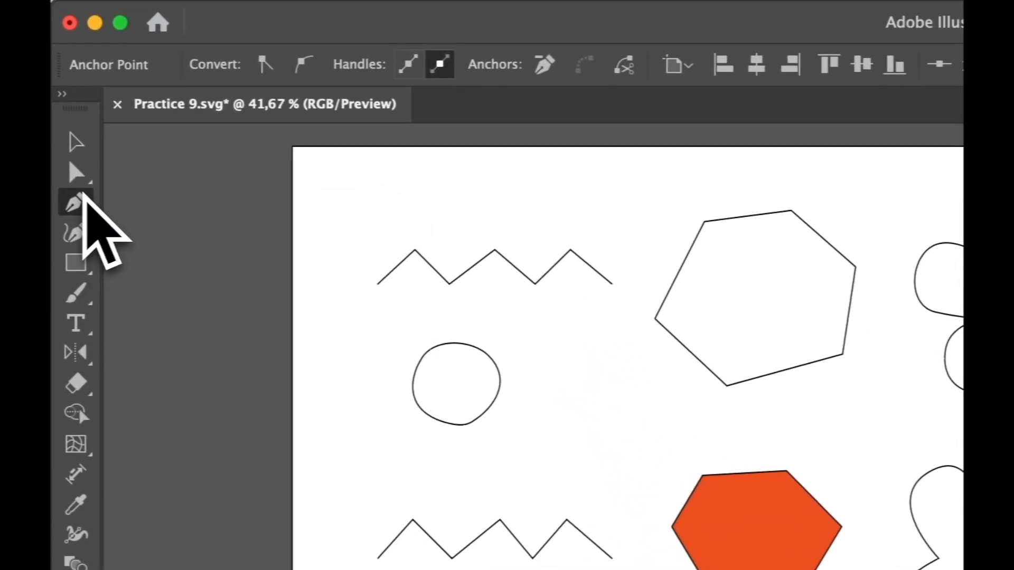
left_click(86, 205)
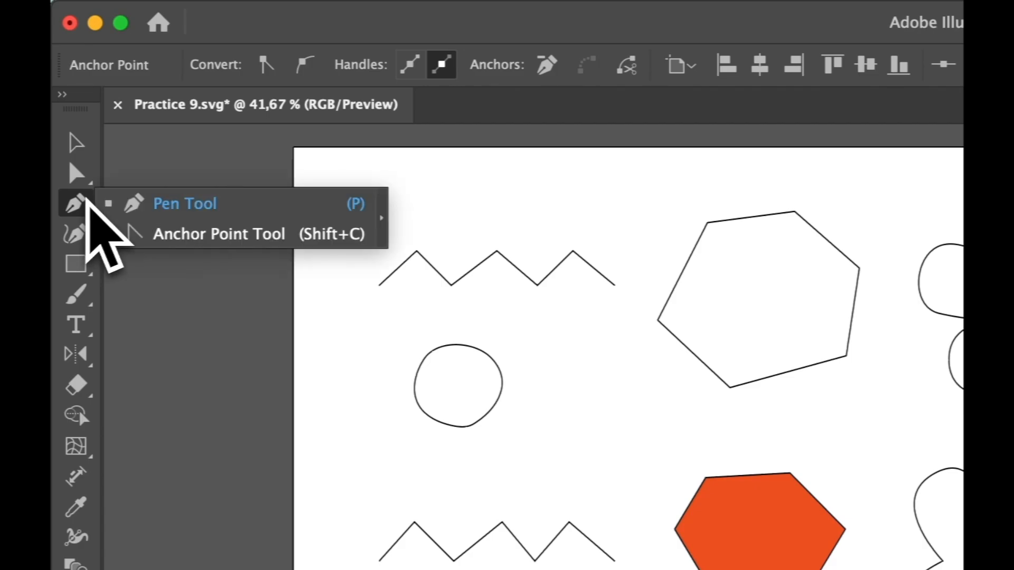
left_click(198, 233)
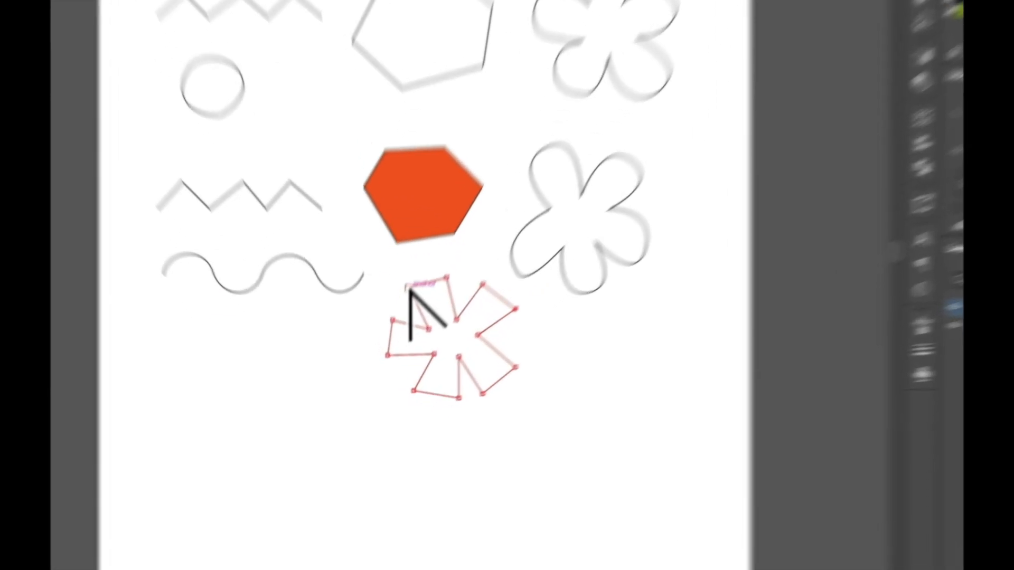
left_click_drag(395, 338, 402, 327)
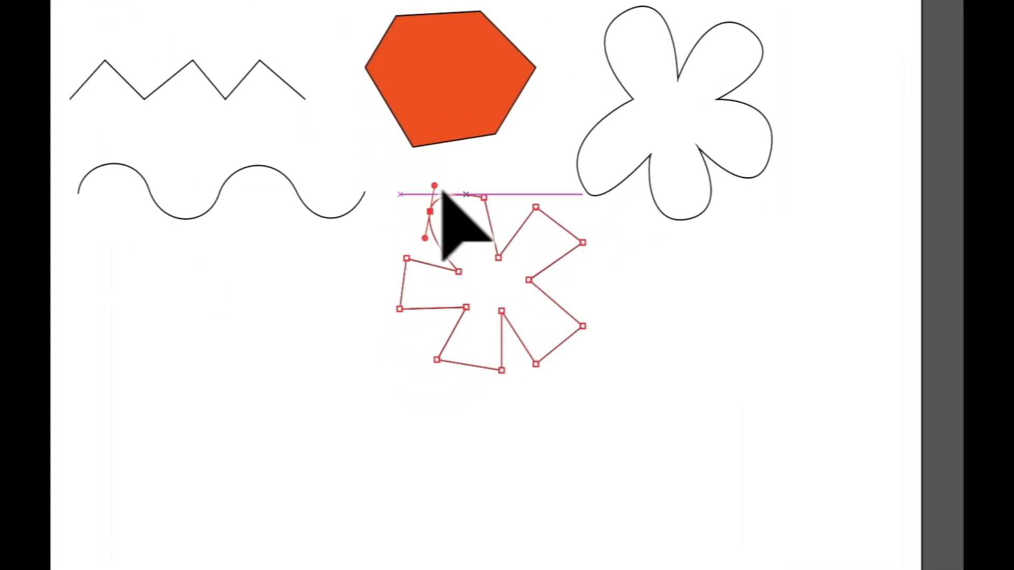
left_click_drag(441, 191, 568, 191)
left_click_drag(582, 243, 572, 277)
left_click_drag(582, 325, 608, 356)
Round the bottom, bottom-left, left and top-left corners, then deselect the flower
left_click_drag(536, 364, 514, 331)
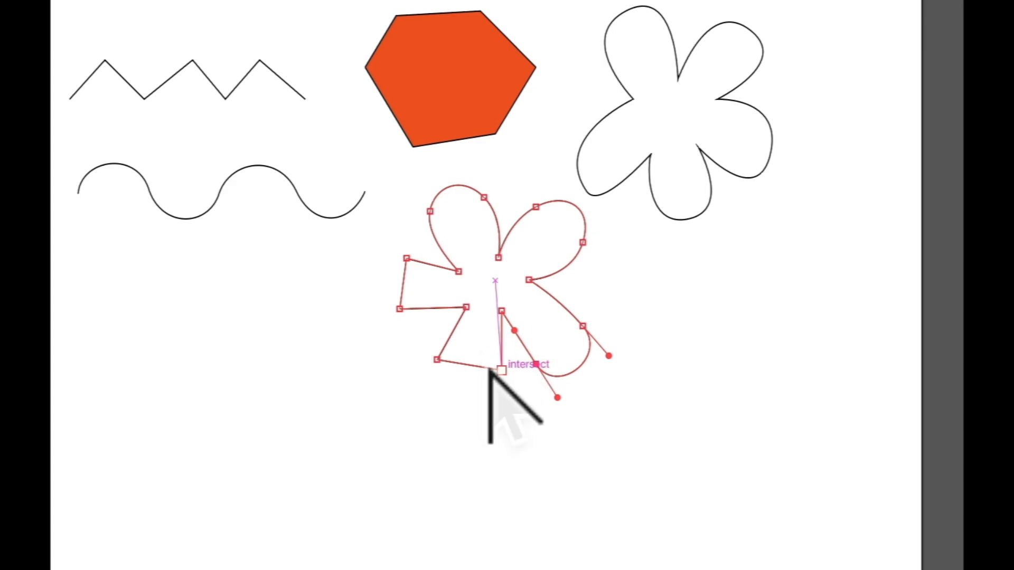
left_click_drag(501, 371, 495, 396)
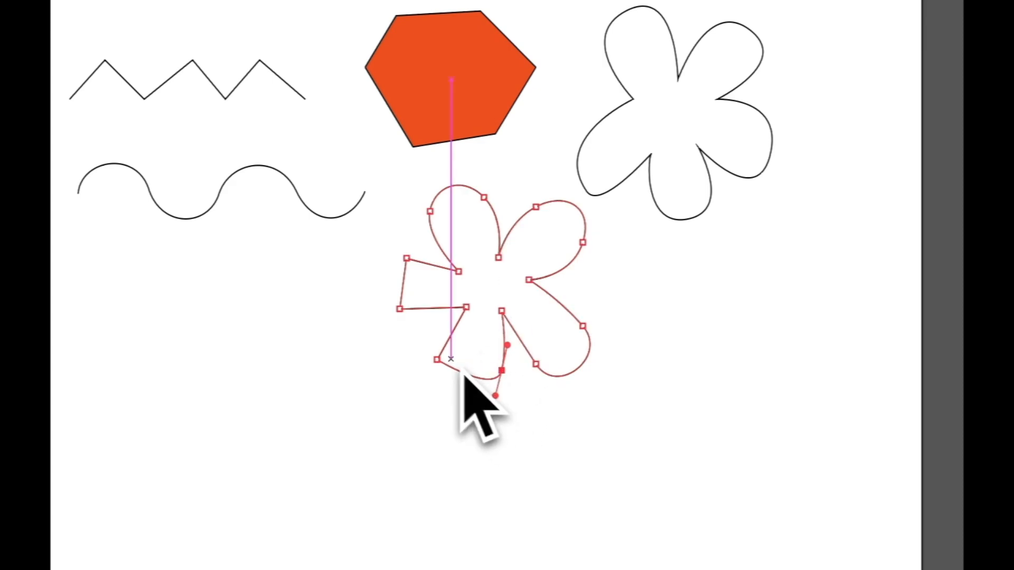
left_click_drag(436, 360, 443, 339)
left_click_drag(400, 308, 365, 293)
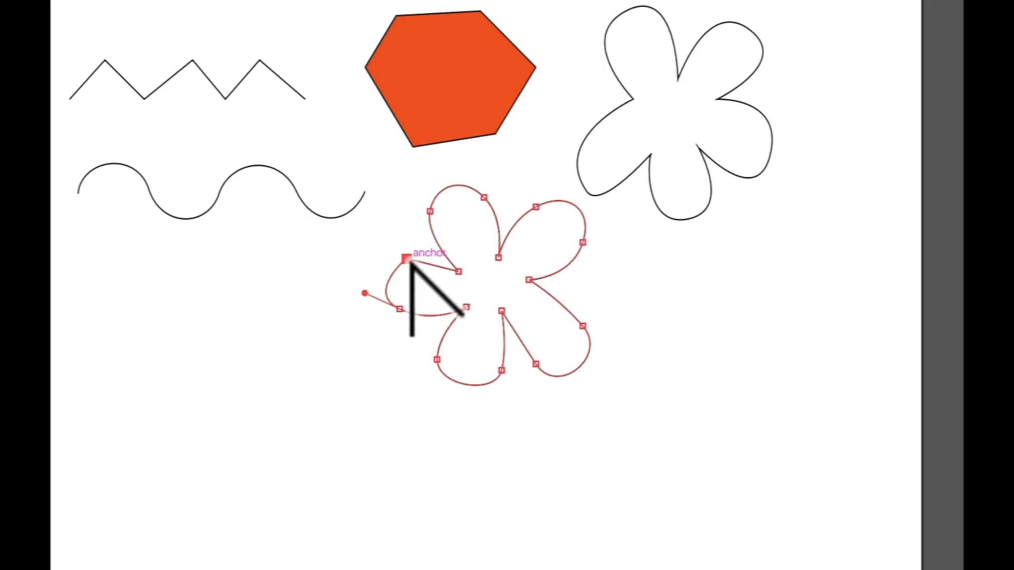
left_click_drag(406, 258, 434, 258)
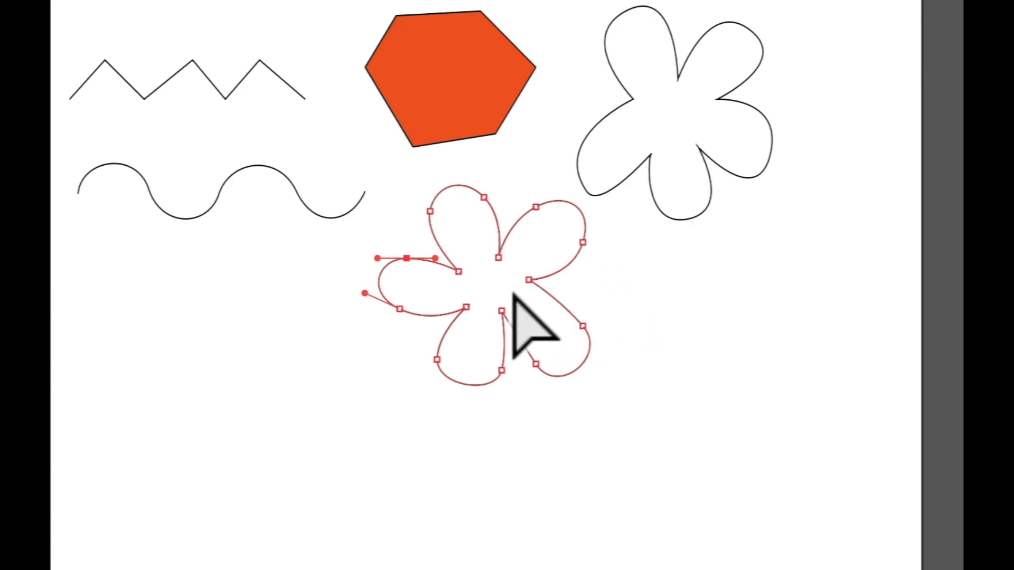
left_click(547, 286)
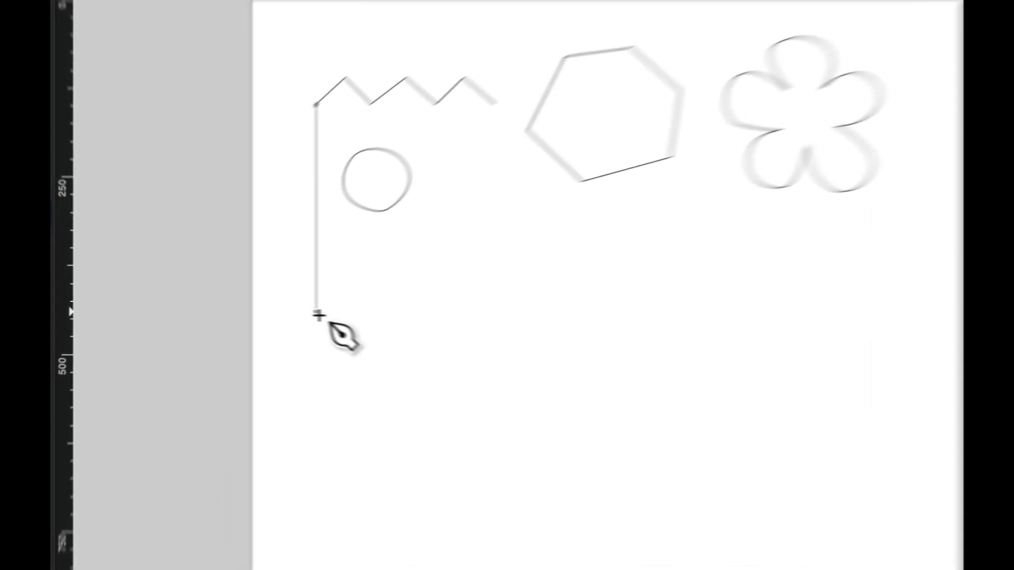
Place seven alternating peak and valley points under the circle in Practice 9.svg
left_click(242, 311)
left_click(422, 279)
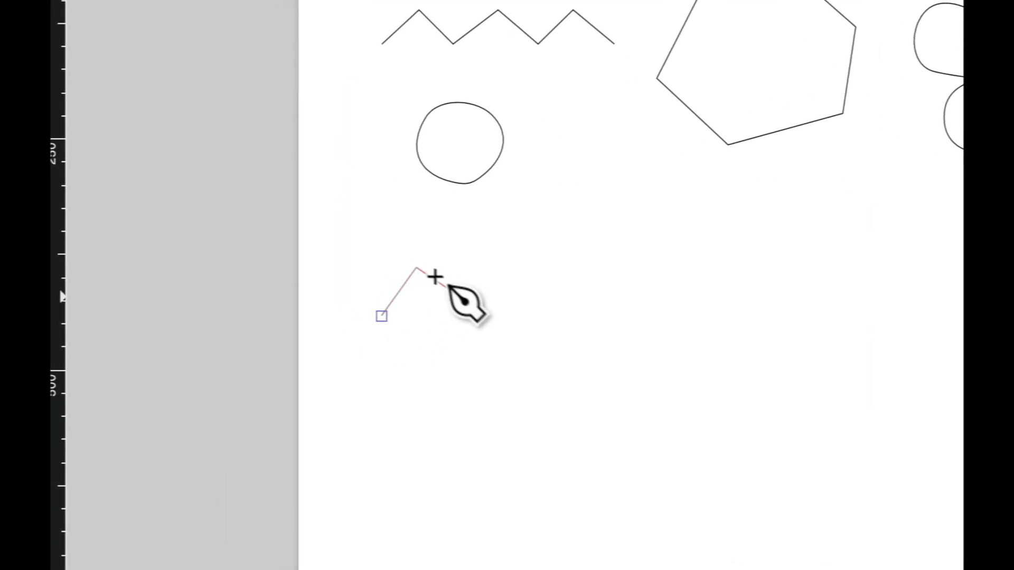
left_click(458, 319)
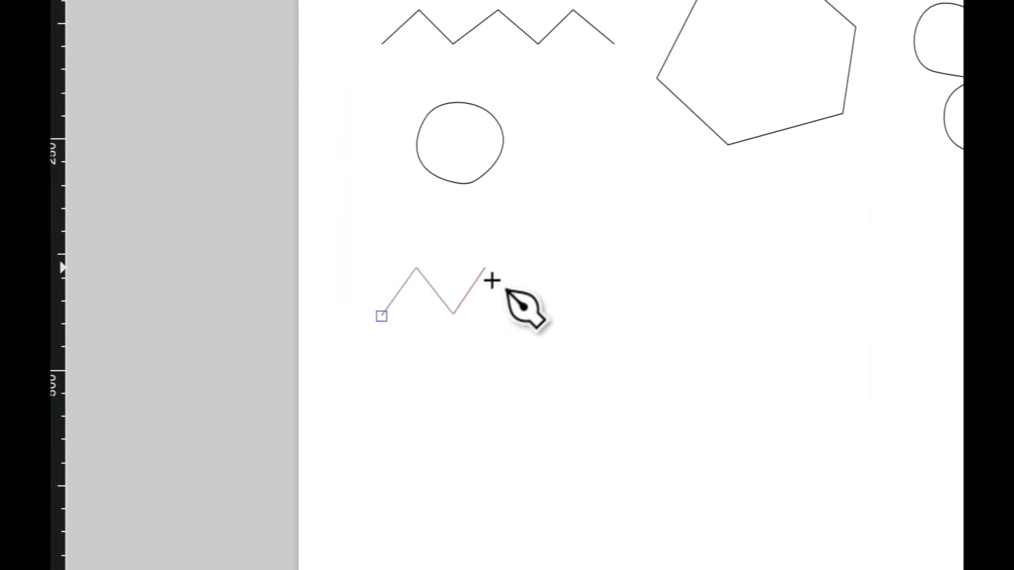
left_click(488, 274)
left_click(526, 319)
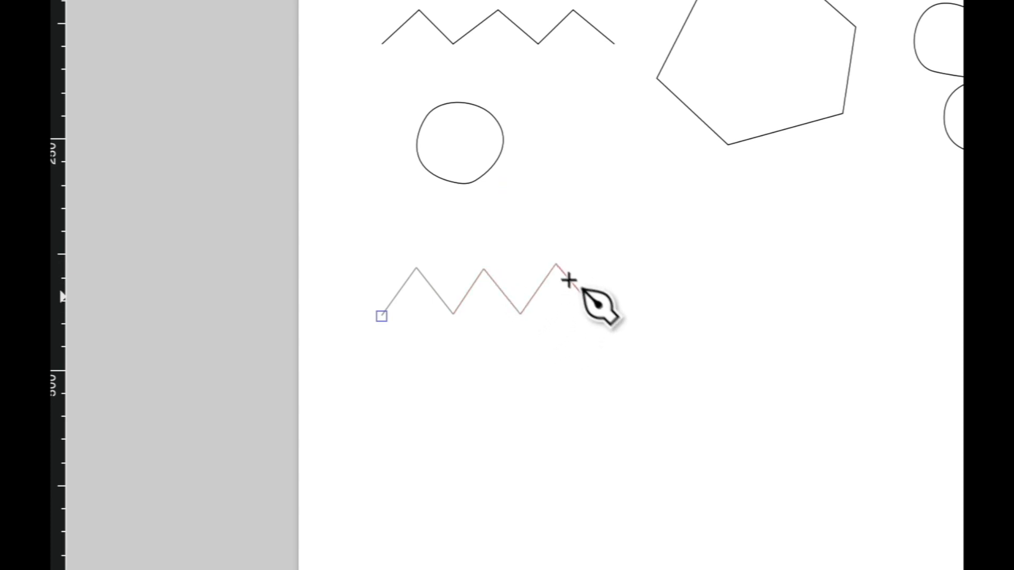
left_click(555, 264)
left_click(599, 309)
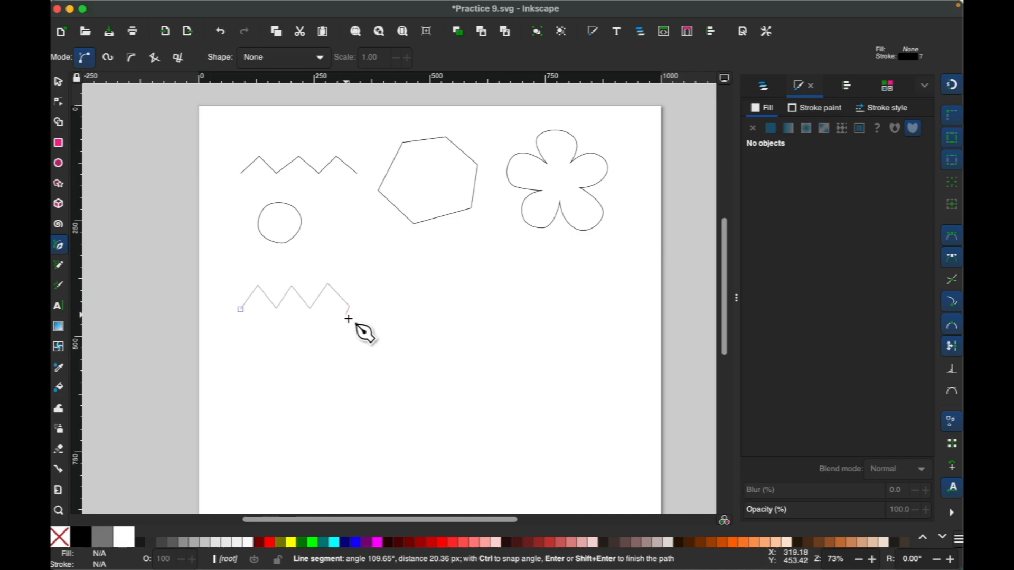
Finish the 7-node thick zigzag and move it beneath the circle, under the upper zigzag
key("s")
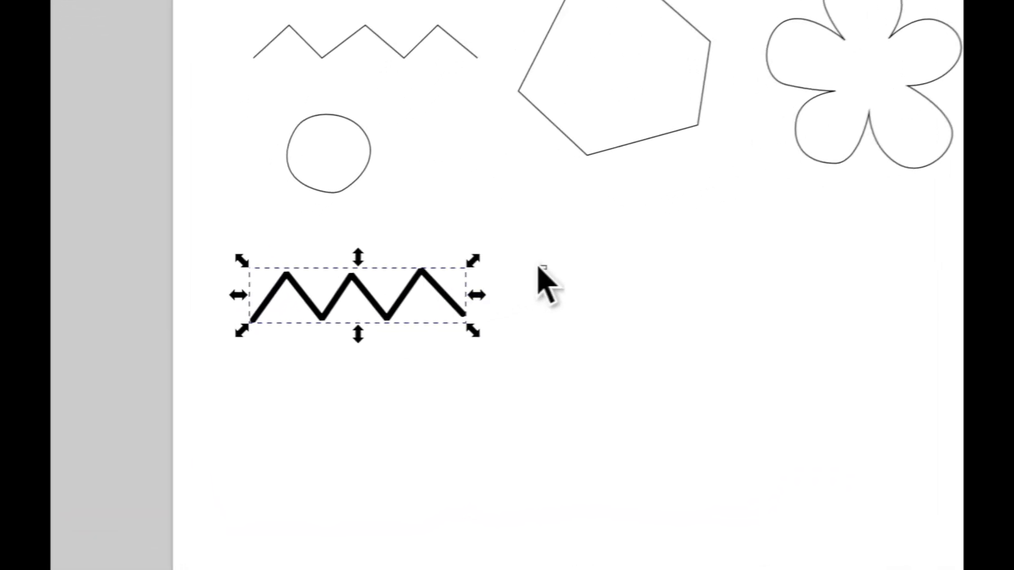
left_click(390, 281)
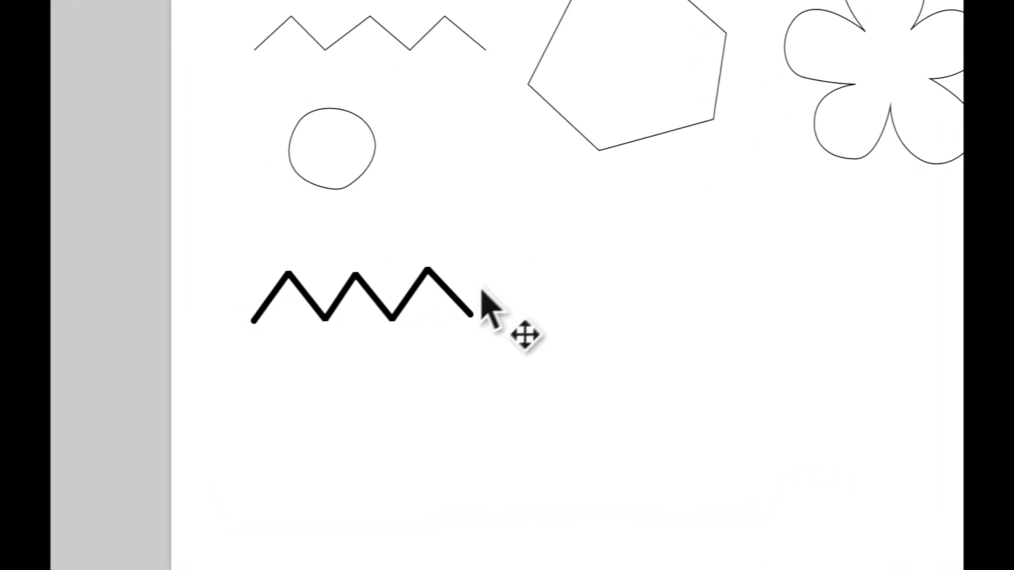
left_click_drag(455, 296, 459, 309)
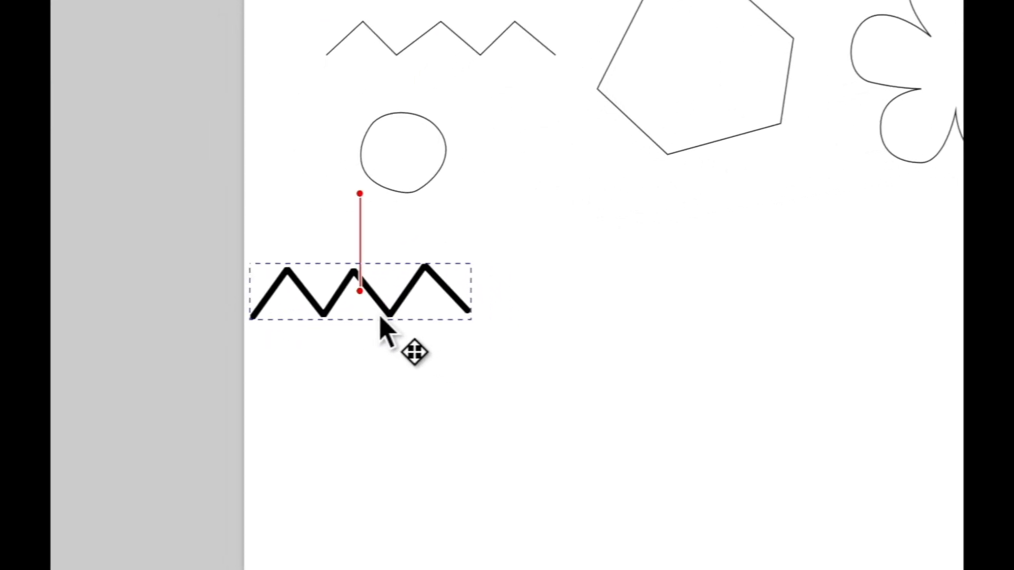
left_click_drag(380, 318, 462, 300)
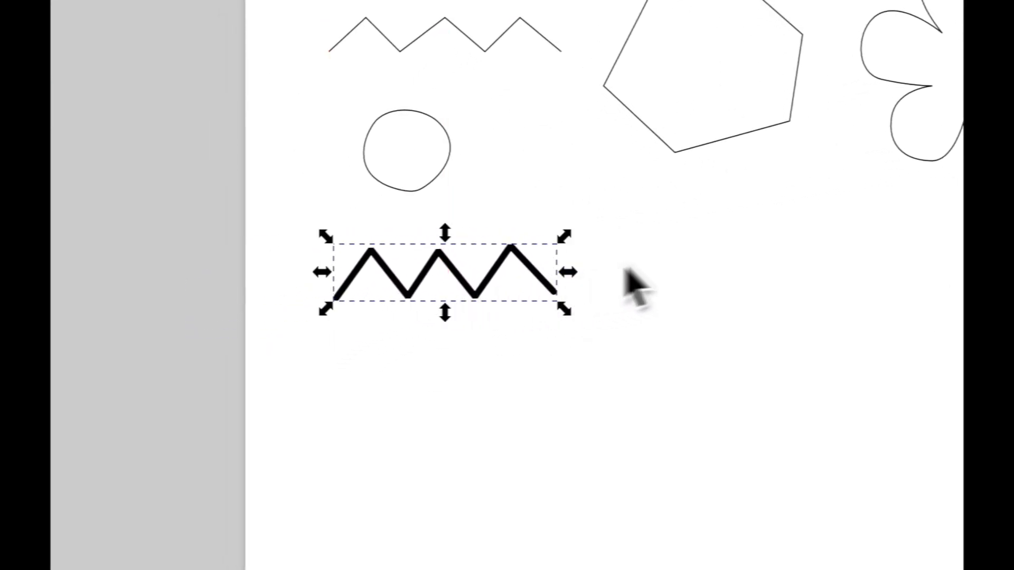
left_click(672, 276)
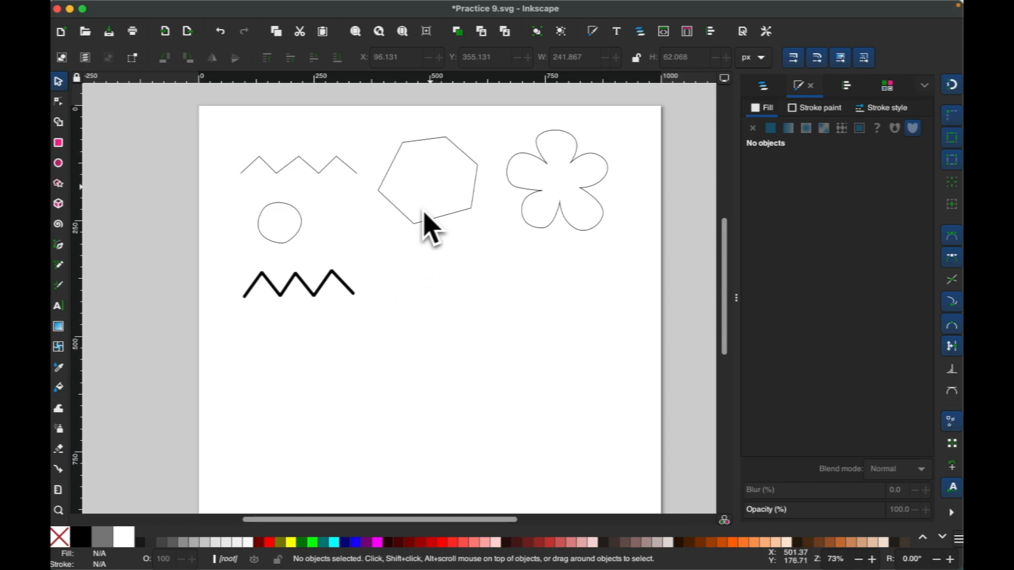
Draw a closed six-cornered hexagon with the Pen tool to the right of the thick zigzag
key("b")
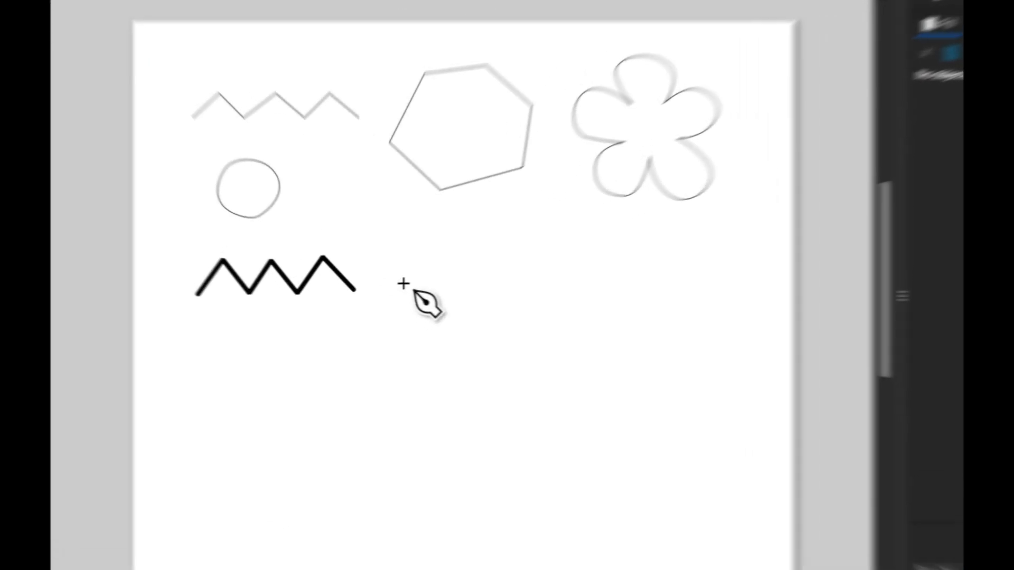
left_click(384, 291)
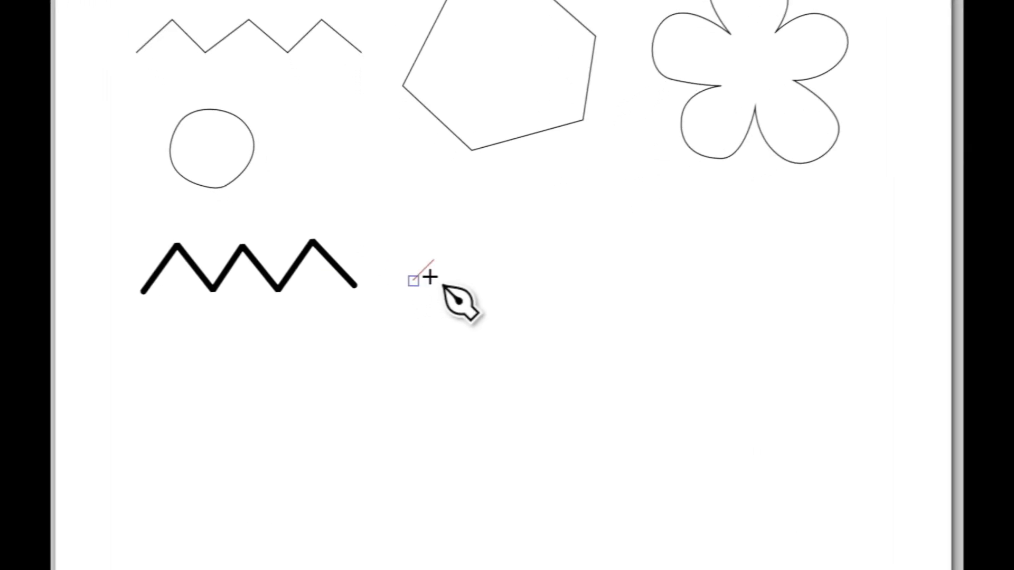
left_click(453, 226)
left_click(539, 212)
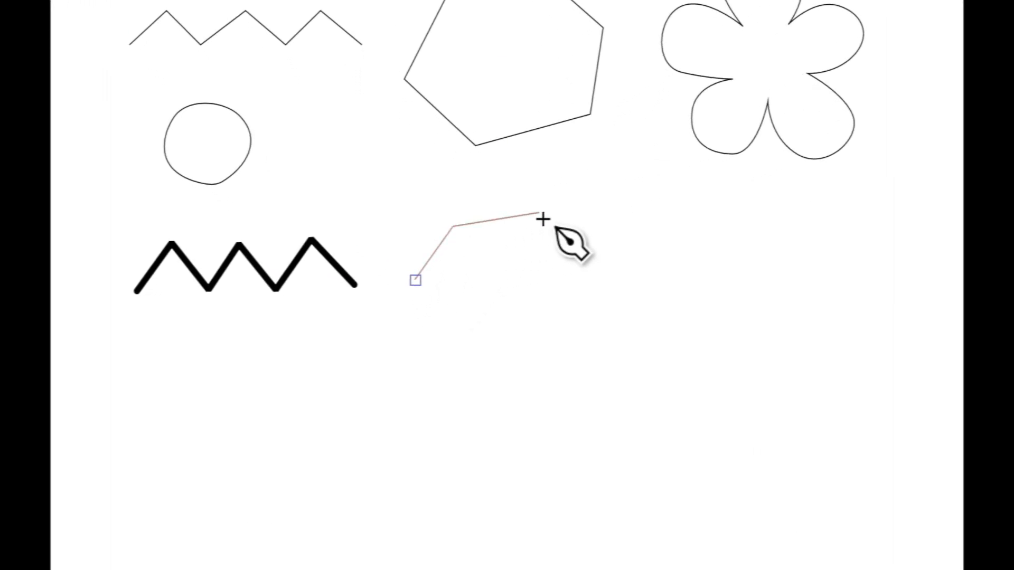
left_click(597, 260)
left_click(581, 328)
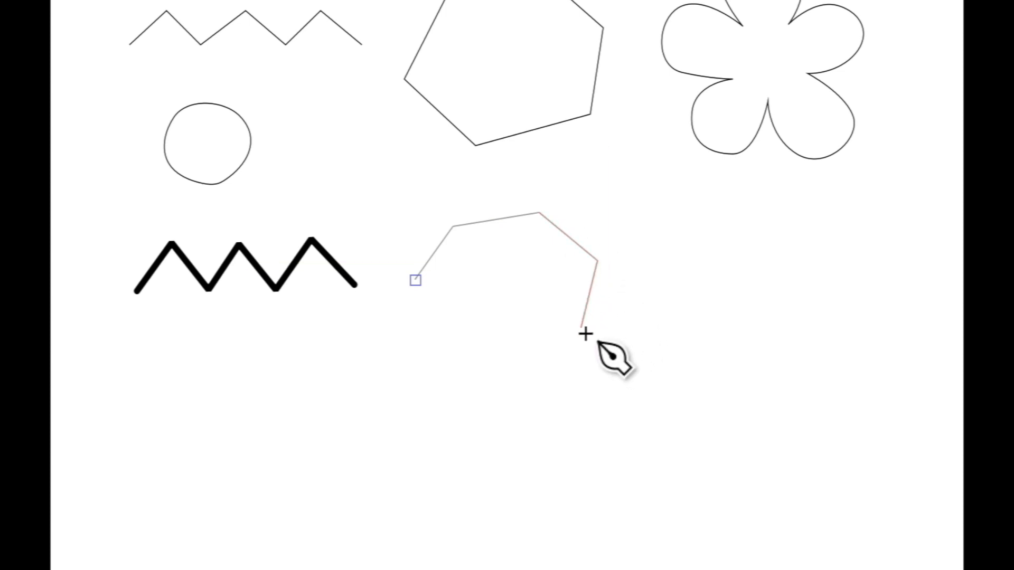
left_click(474, 354)
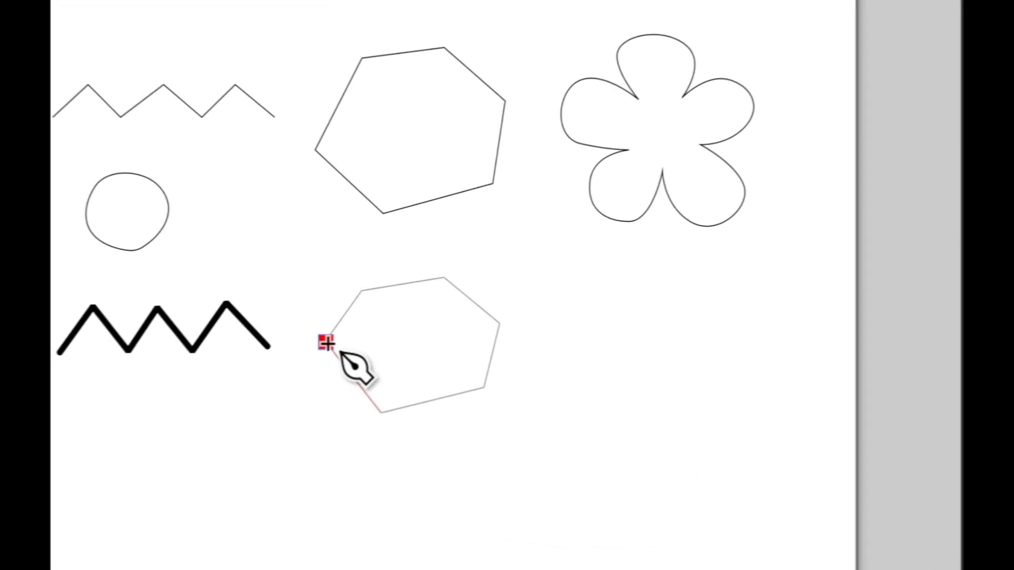
left_click(384, 292)
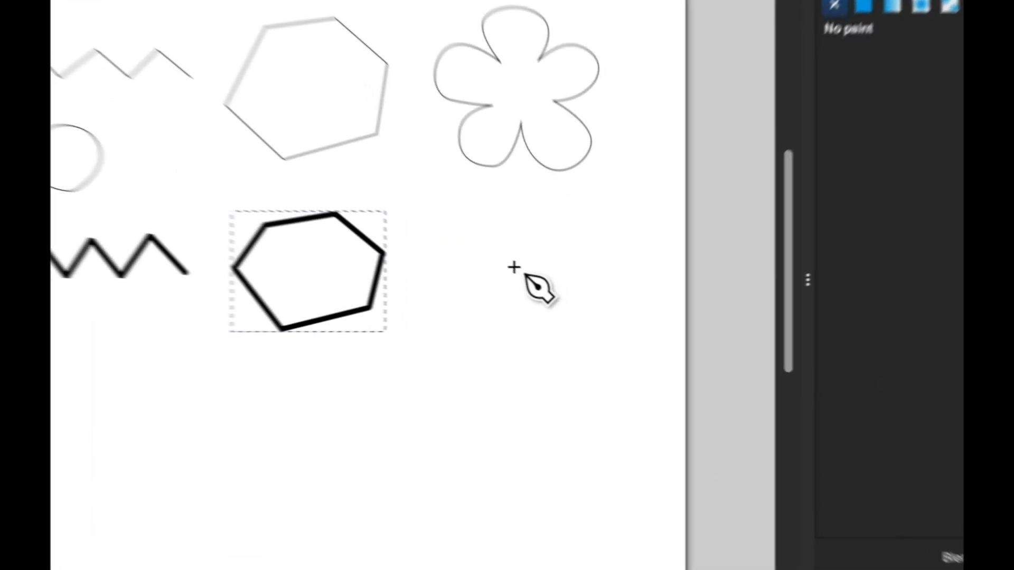
Trace a curved five-petal flower right of the new hexagon and close it on its start node
left_click(554, 288)
left_click_drag(519, 284, 514, 293)
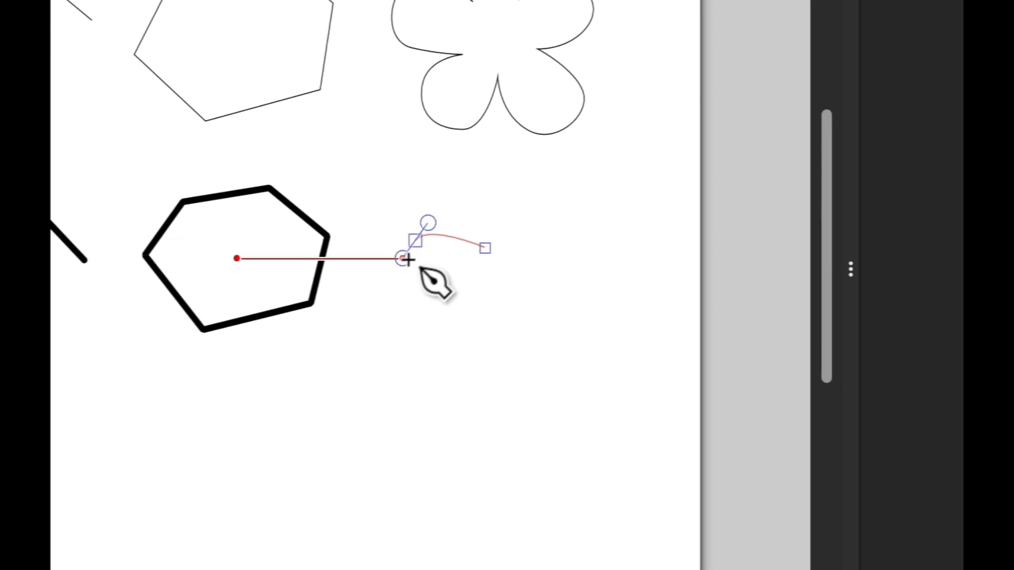
left_click_drag(409, 260, 397, 284)
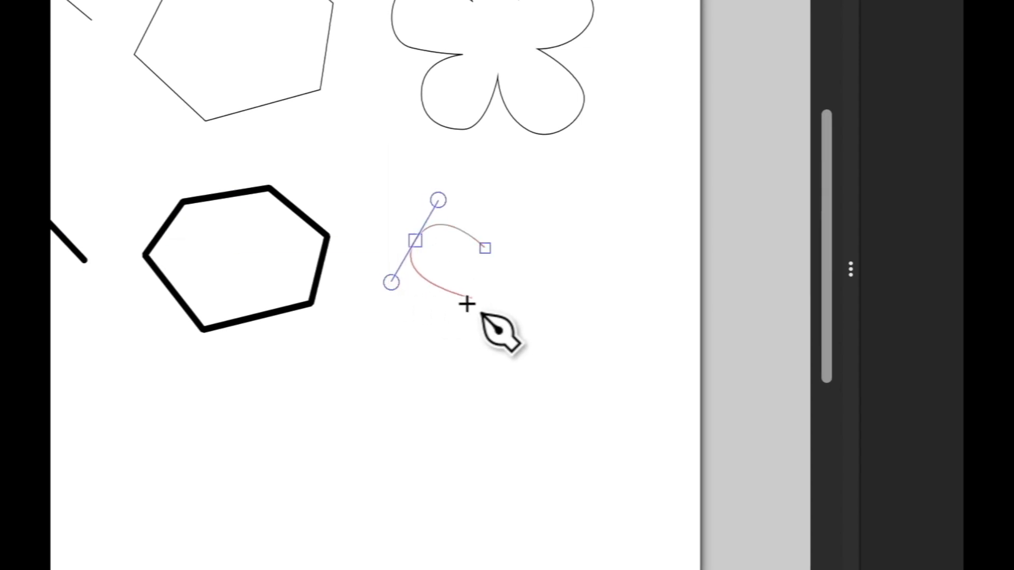
left_click(463, 292)
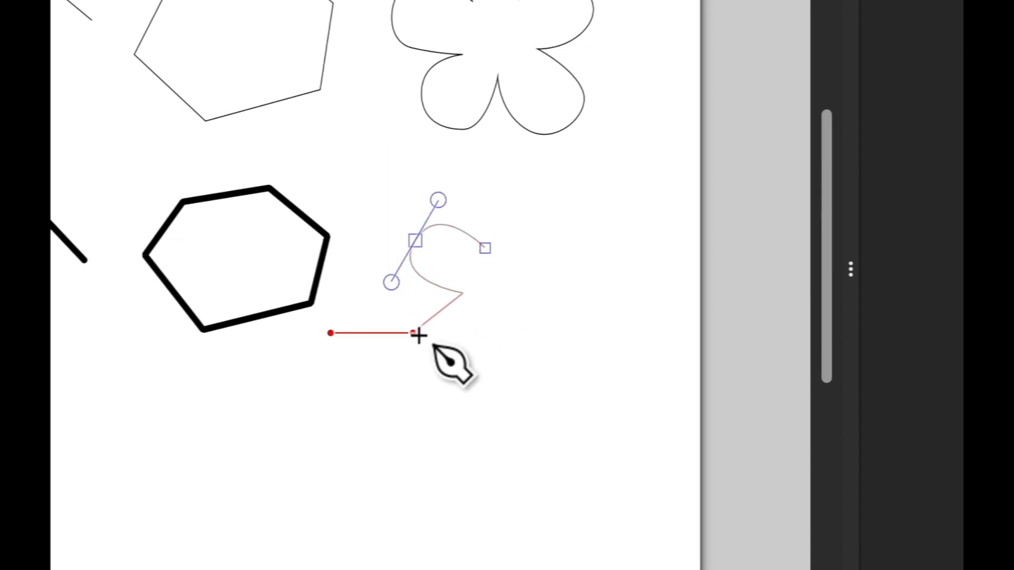
left_click_drag(418, 347, 439, 396)
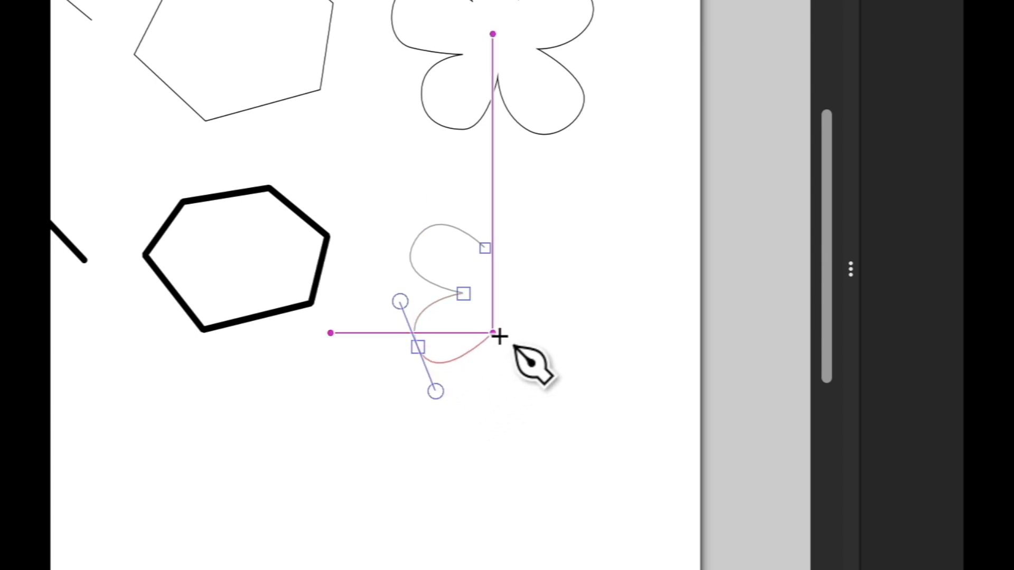
left_click(499, 335)
left_click_drag(528, 384, 573, 387)
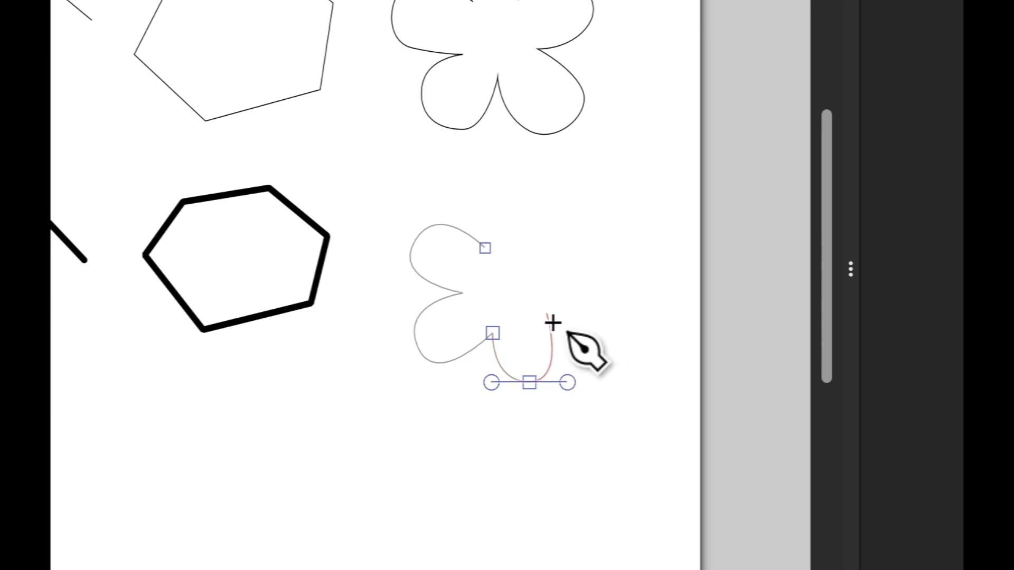
left_click(539, 312)
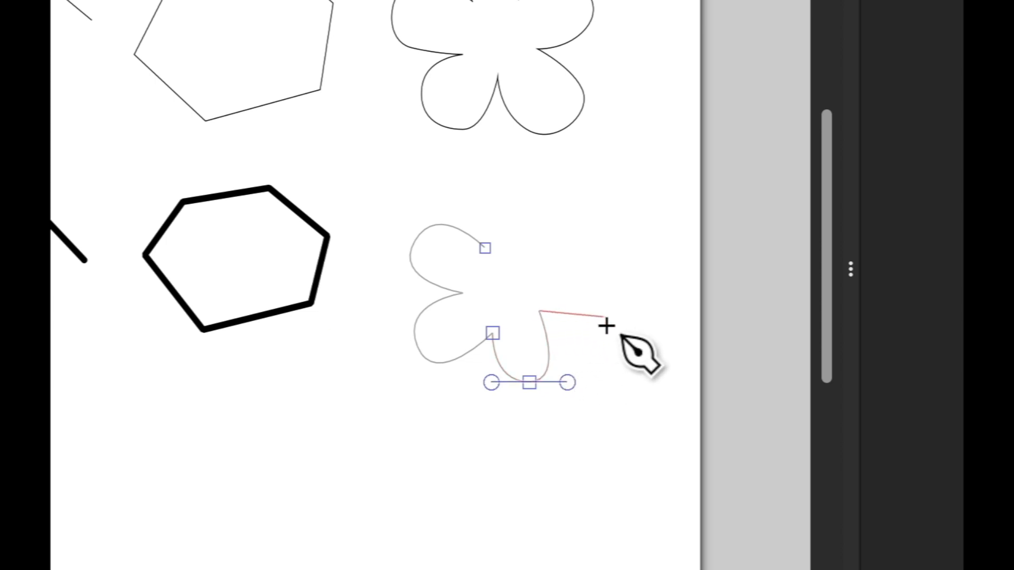
left_click_drag(608, 313, 622, 283)
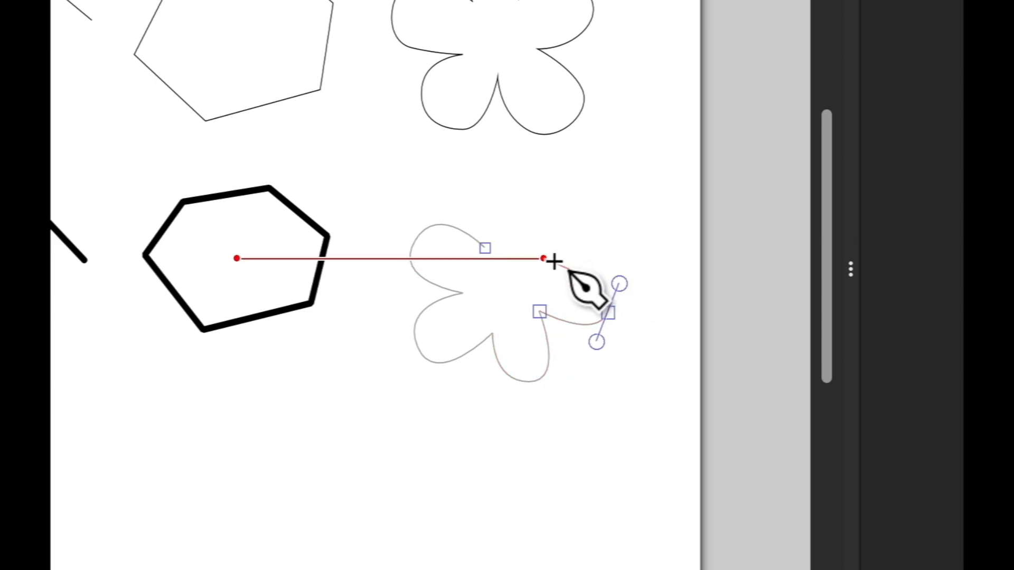
left_click(544, 270)
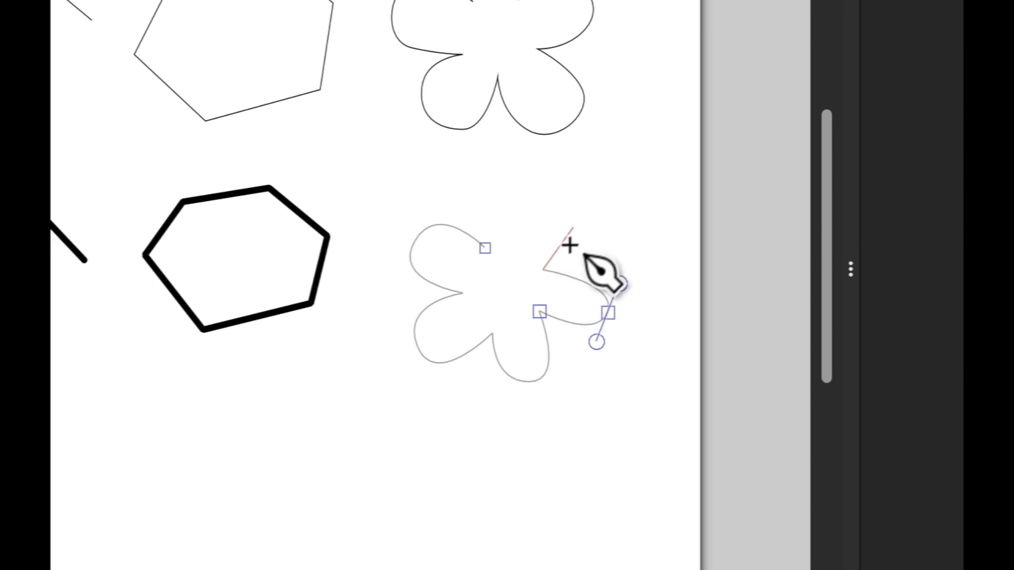
left_click_drag(567, 213, 534, 189)
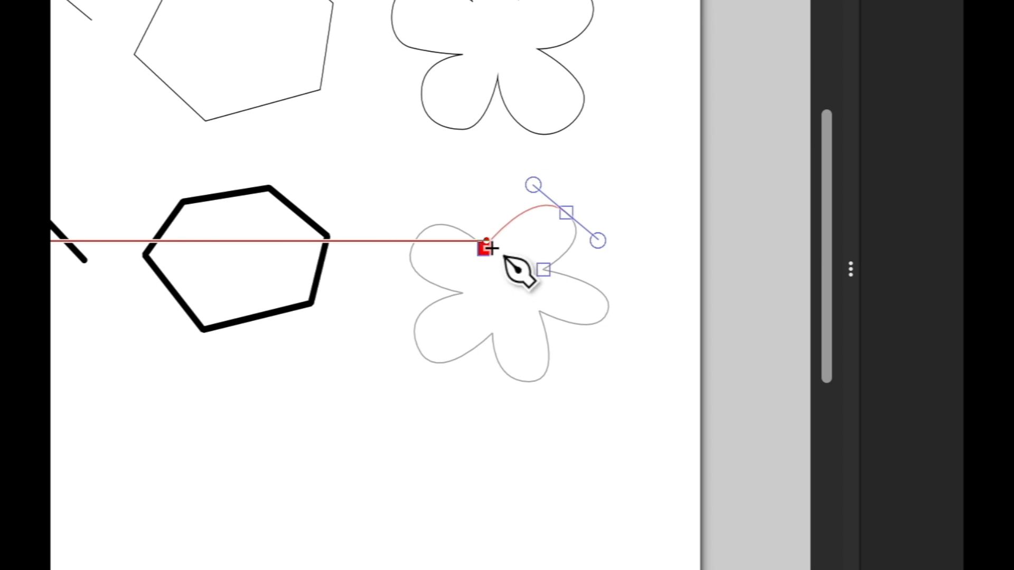
left_click(486, 248)
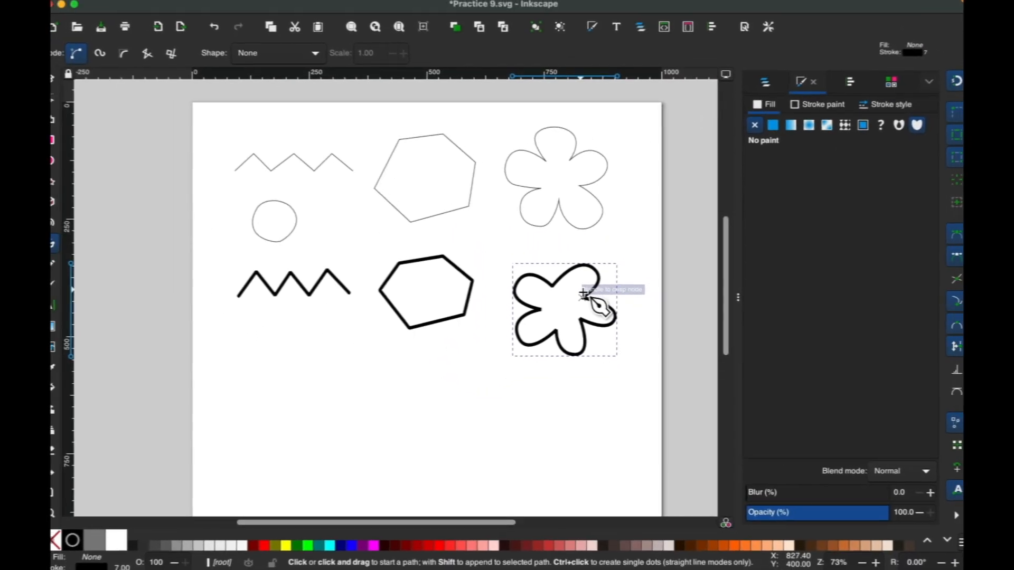
Use the Node tool to round out the flower's top-right and top petal curves
key("n")
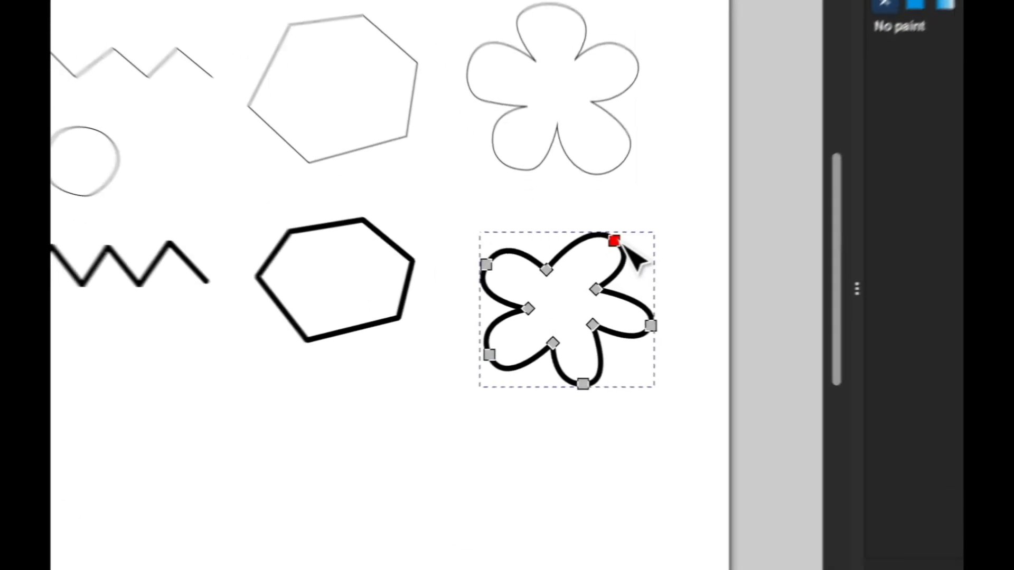
left_click(593, 270)
left_click_drag(643, 249, 654, 238)
left_click_drag(570, 202, 565, 192)
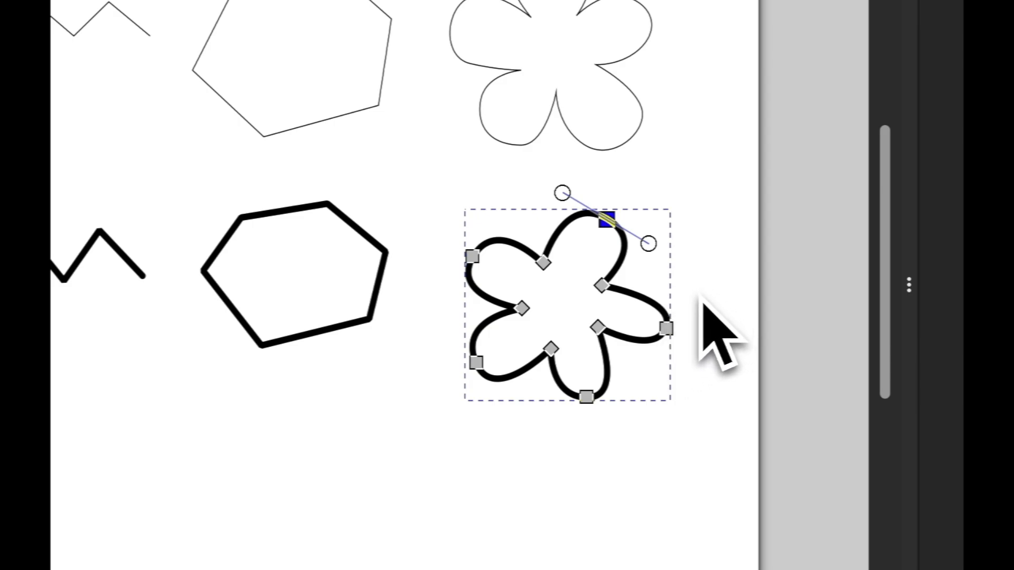
Reshape the right petal's upper and lower curves, then deselect the nodes
left_click(666, 328)
left_click_drag(677, 296, 680, 274)
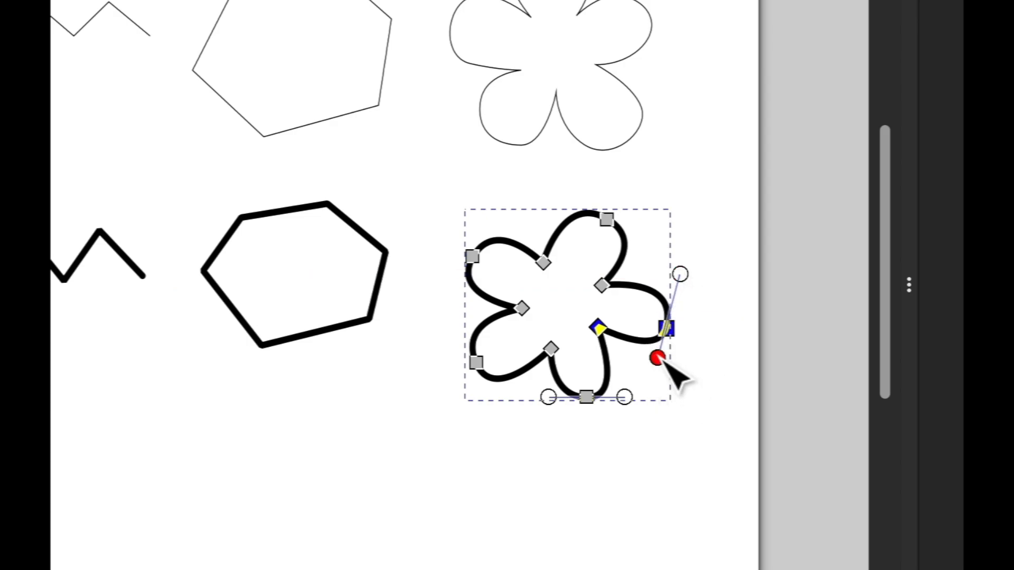
left_click_drag(657, 359, 652, 363)
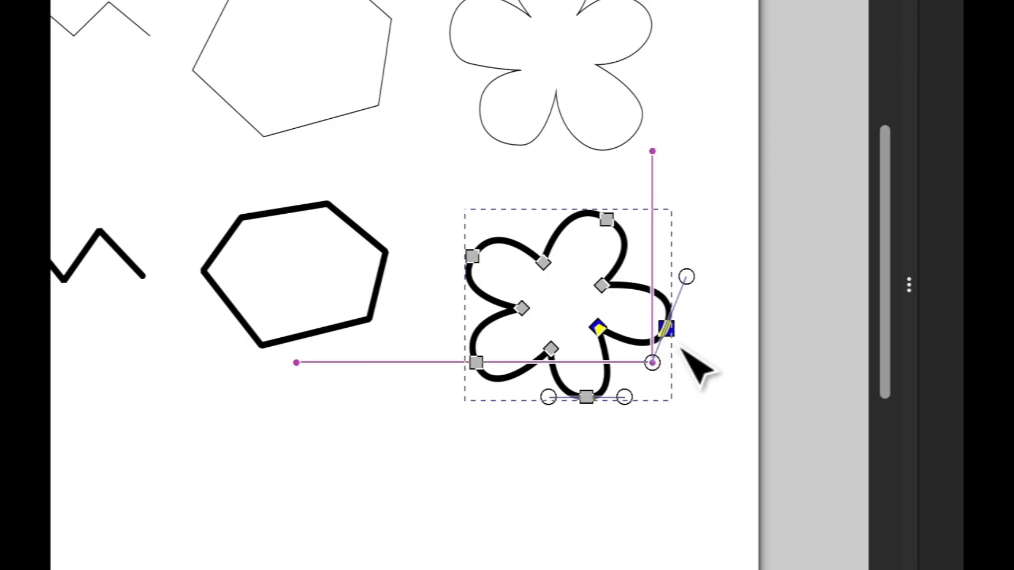
left_click(726, 334)
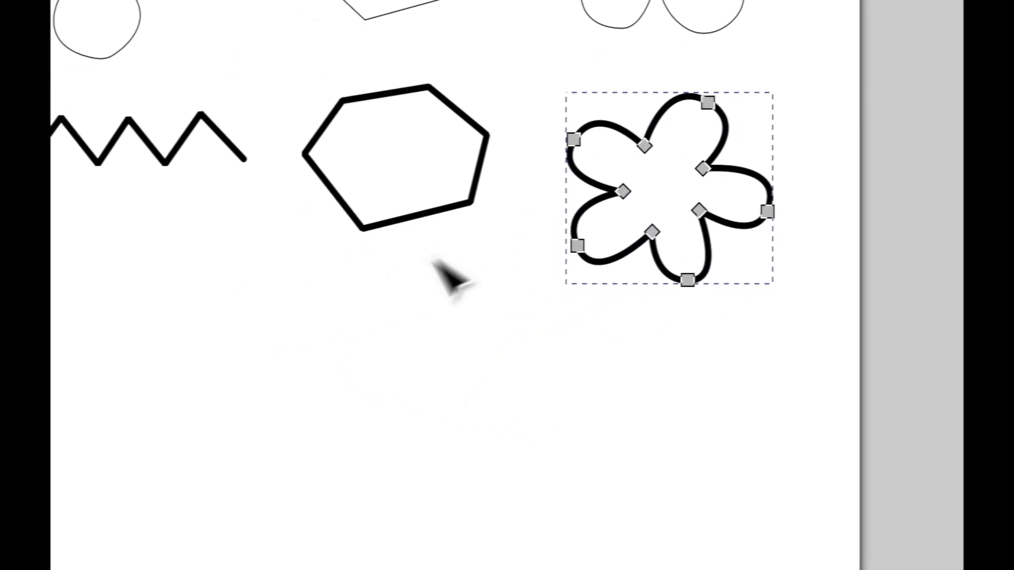
Start a straight-edged star below the hexagon, placing corners for its left, top and right arms
key("b")
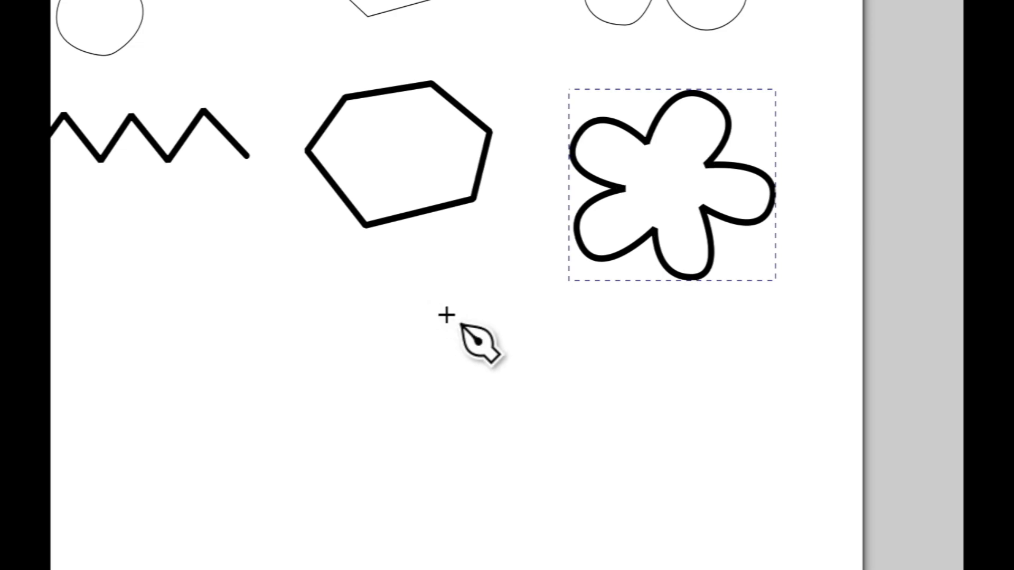
left_click(356, 328)
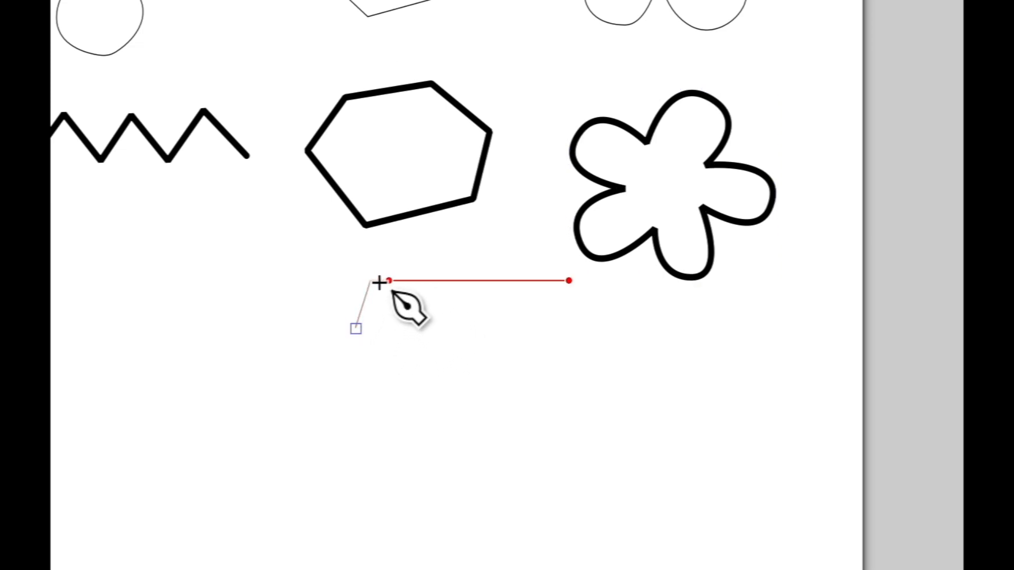
left_click(370, 282)
left_click(430, 306)
left_click(454, 259)
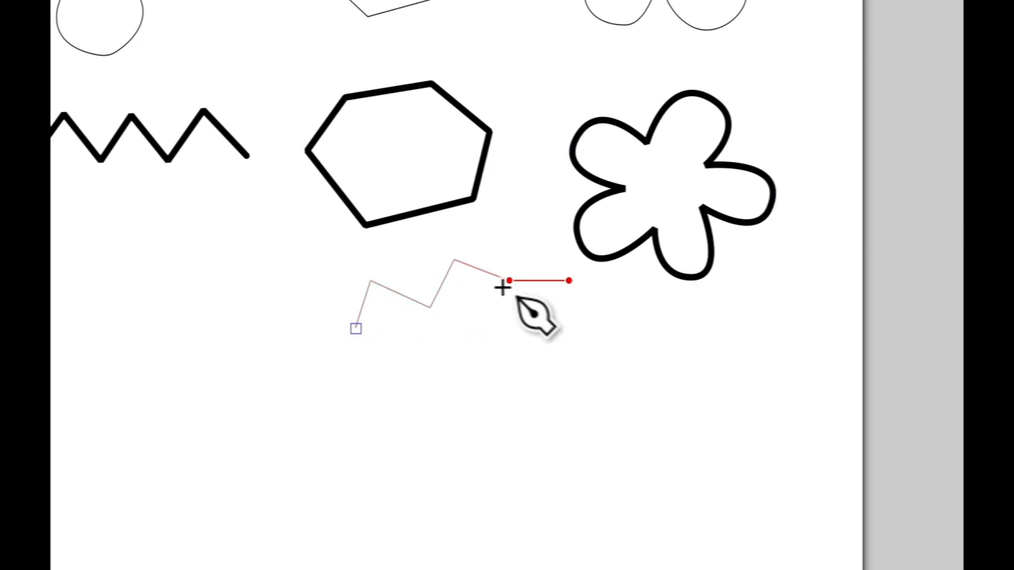
left_click(510, 280)
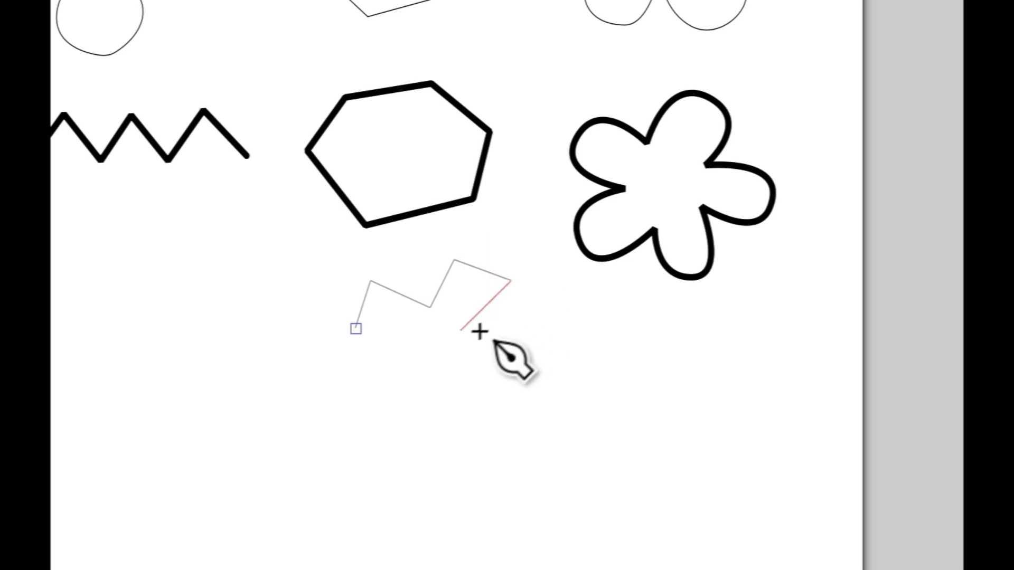
left_click(541, 364)
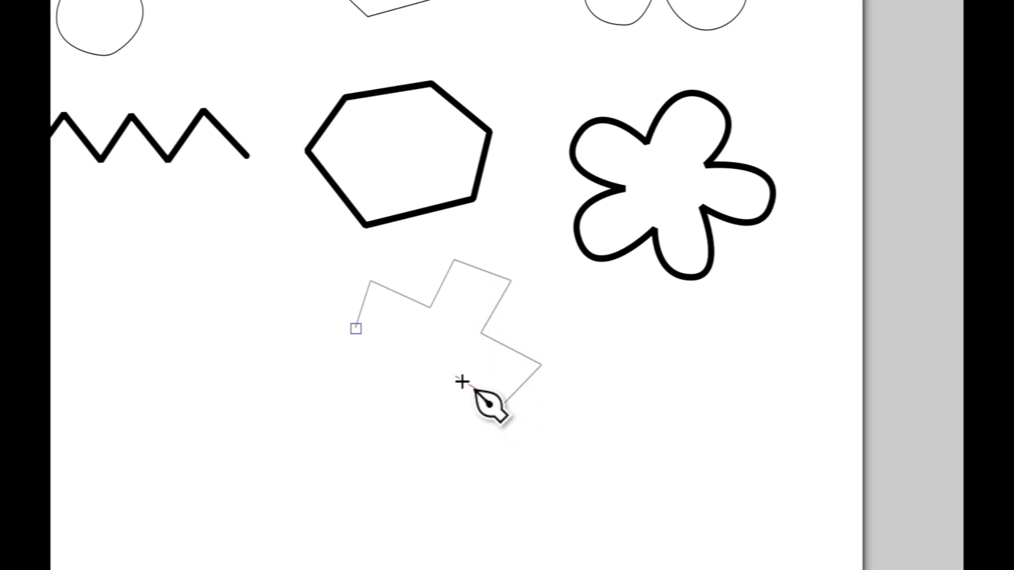
Add the star's bottom and lower-left arms and close the outline at its start point
left_click(456, 377)
left_click(458, 434)
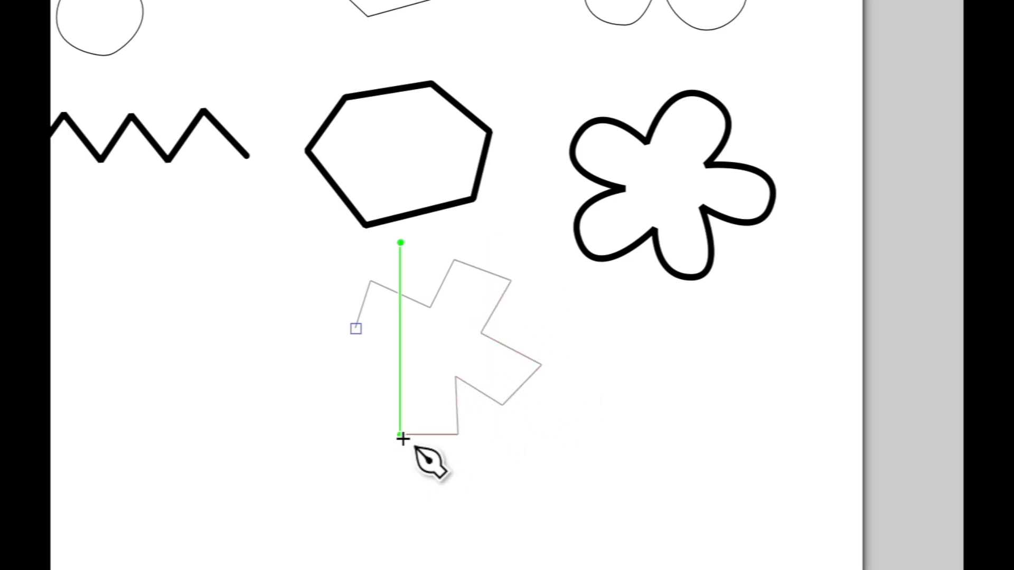
left_click(400, 434)
left_click(408, 376)
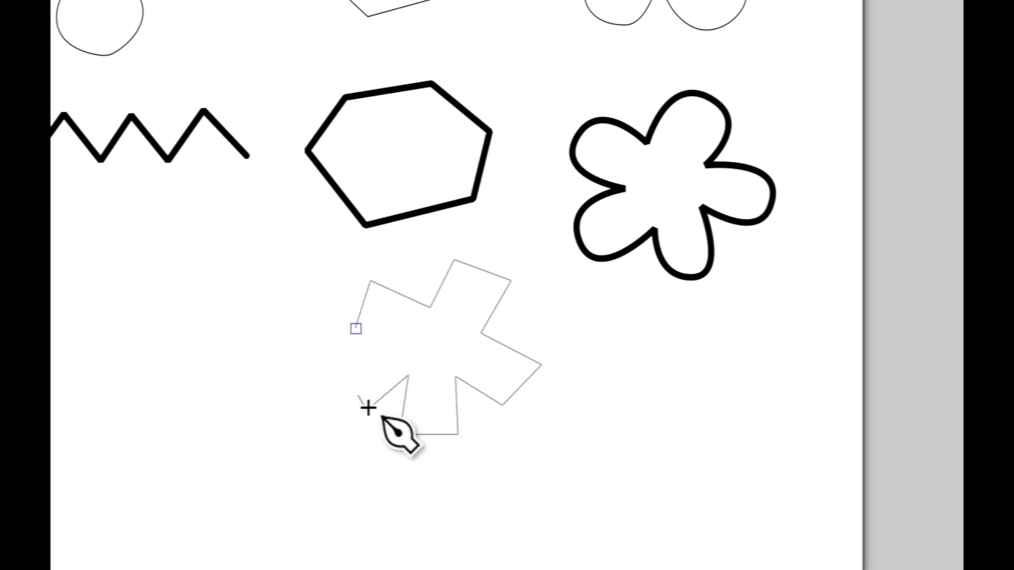
left_click(368, 407)
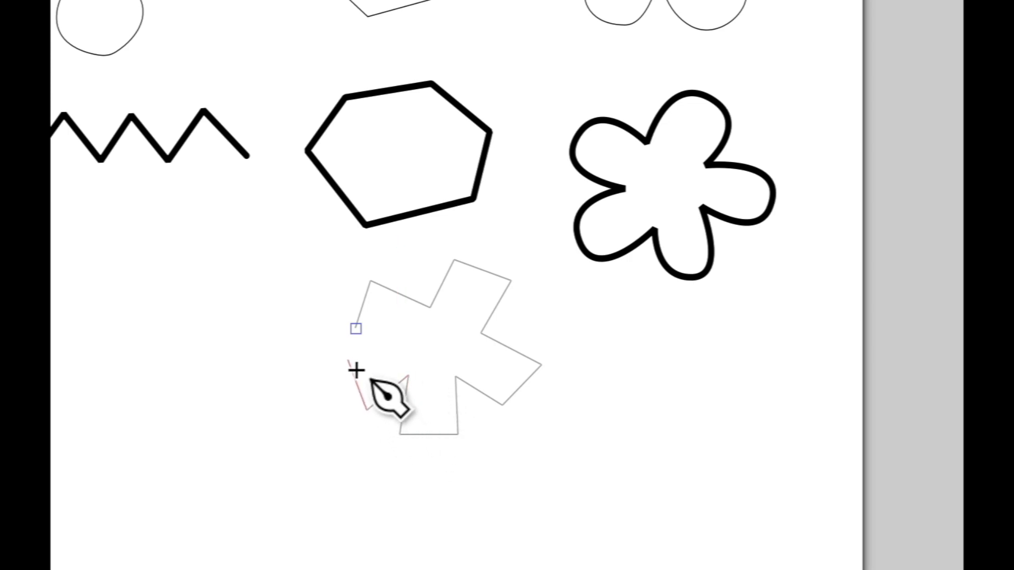
left_click(396, 344)
left_click(355, 329)
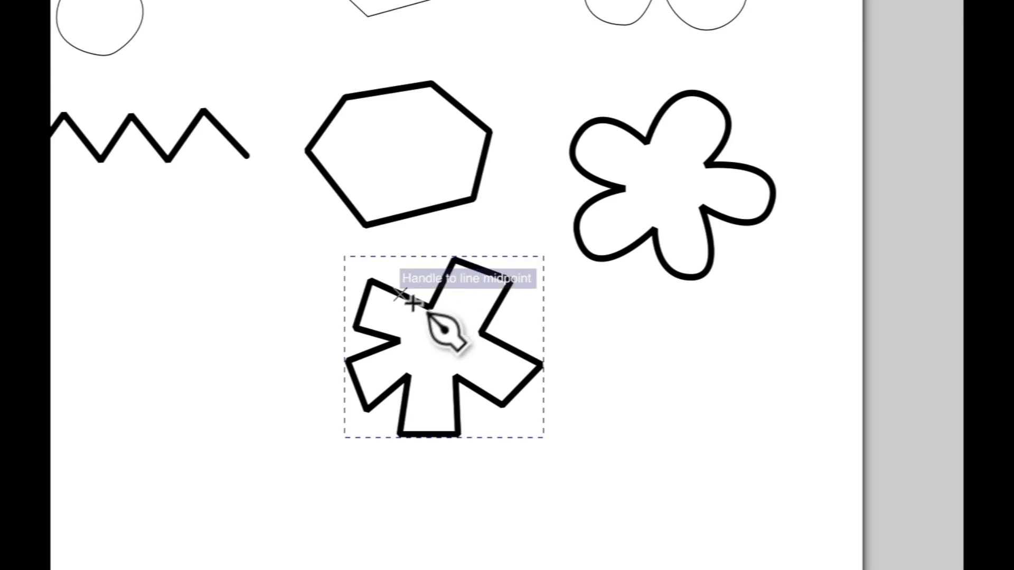
left_click(59, 102)
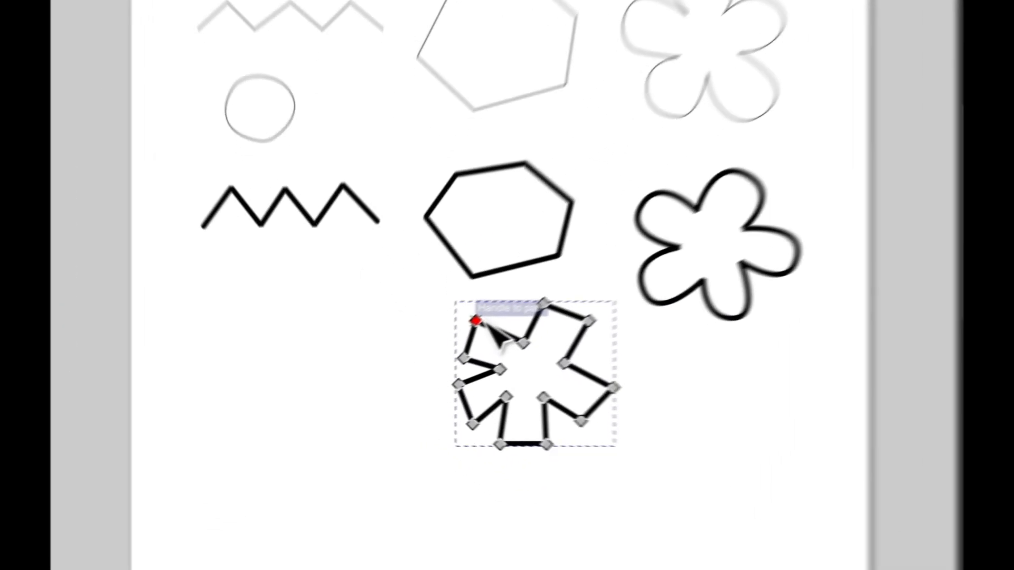
Drag the star's top-left and left points into better positions
left_click_drag(414, 355, 422, 346)
left_click_drag(501, 344, 496, 328)
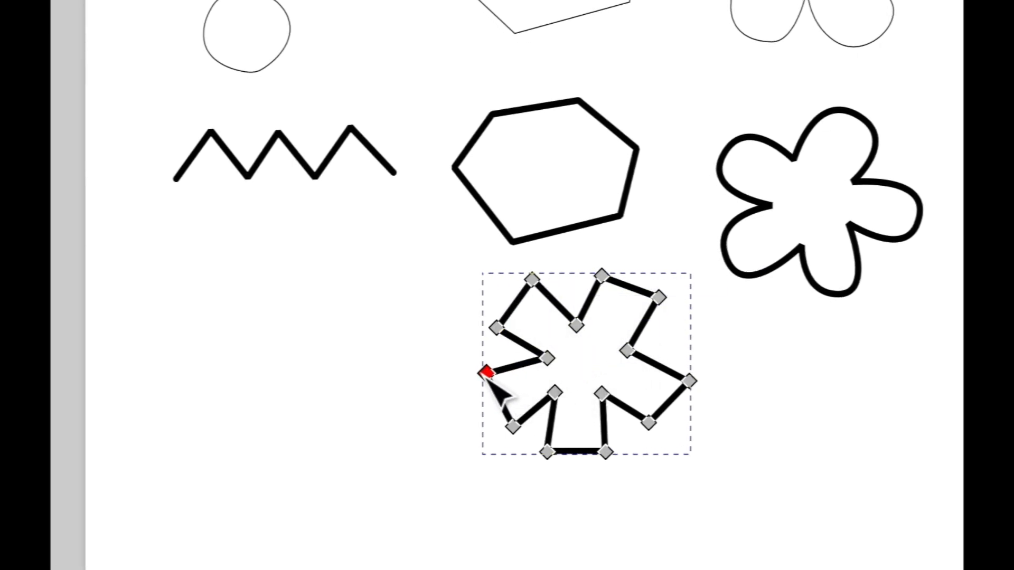
left_click_drag(486, 374, 491, 377)
Select the star's top, right, bottom-left, left and top-left nodes, then clear the selection
left_click(602, 274)
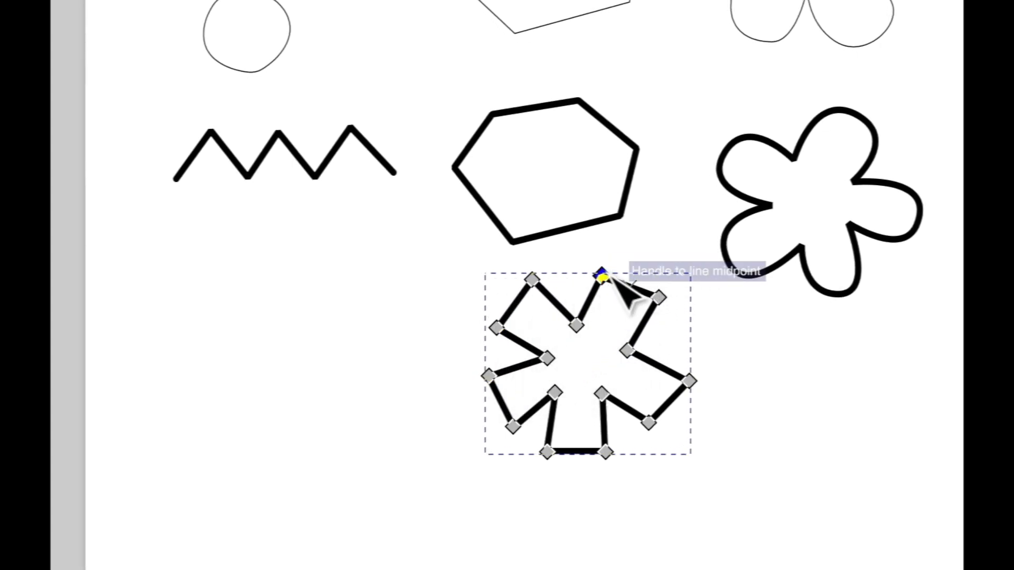
left_click(659, 297, "shift")
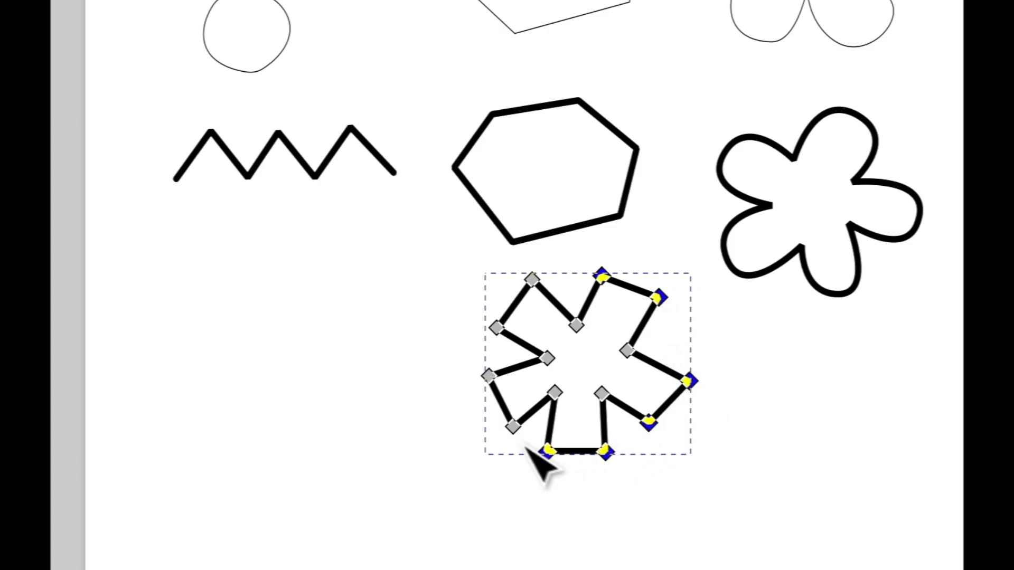
left_click(513, 425, "shift")
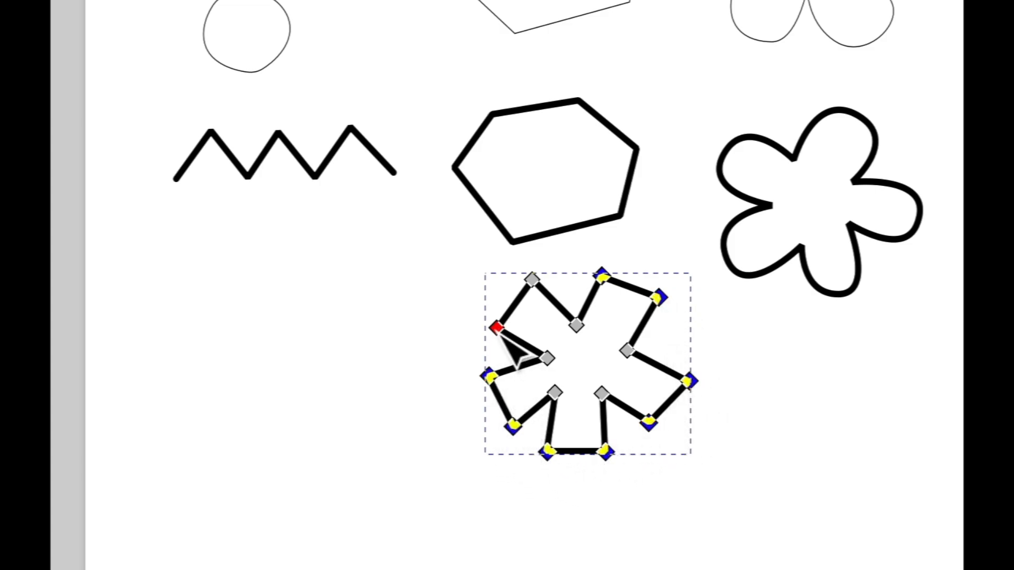
left_click(497, 328, "shift")
left_click(532, 279, "shift")
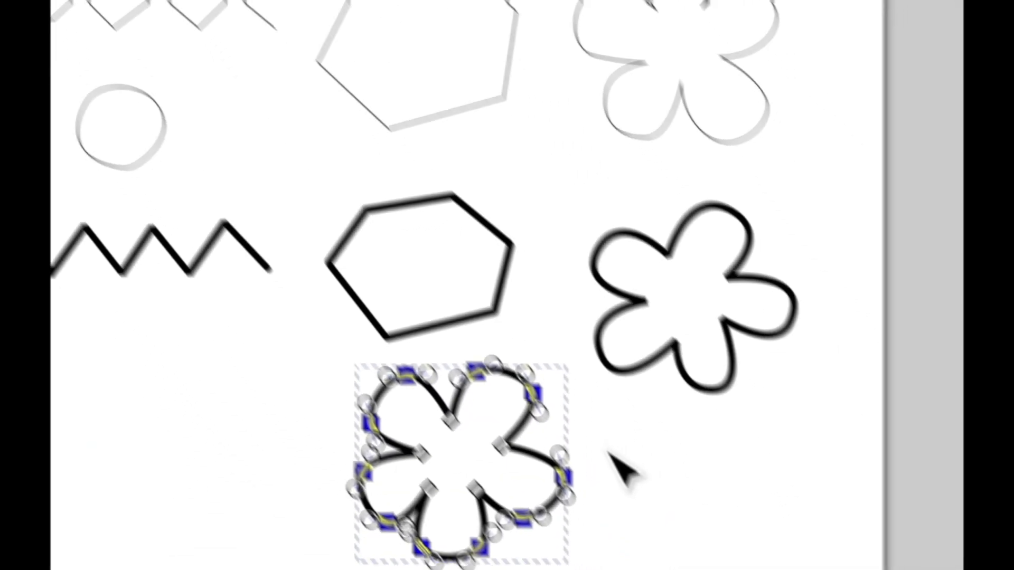
left_click(586, 404)
left_click(585, 411)
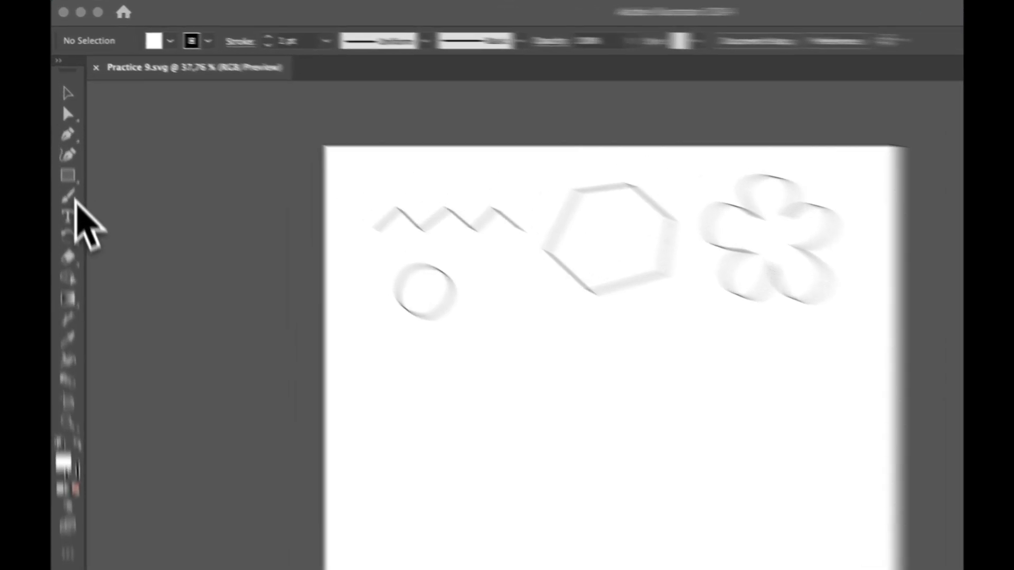
Open the Paintbrush tool's flyout listing Blob Brush and Pencil in Illustrator
left_click(68, 149)
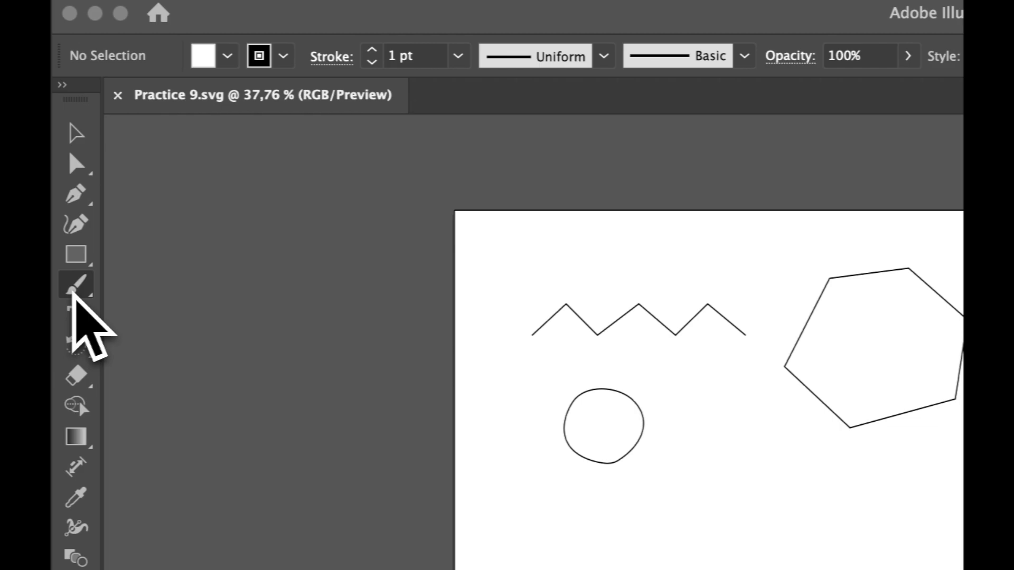
left_click(93, 303)
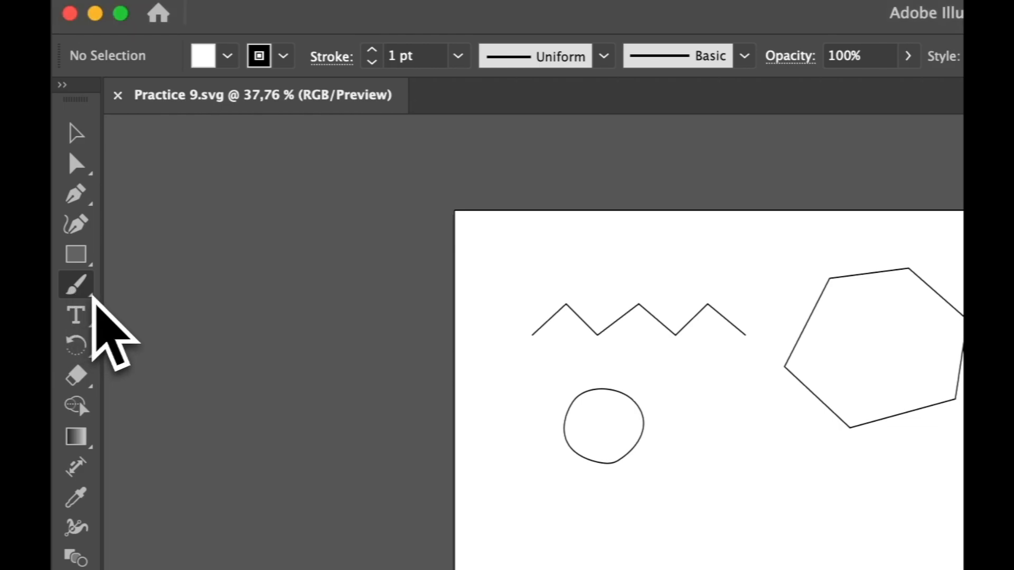
left_click(93, 304)
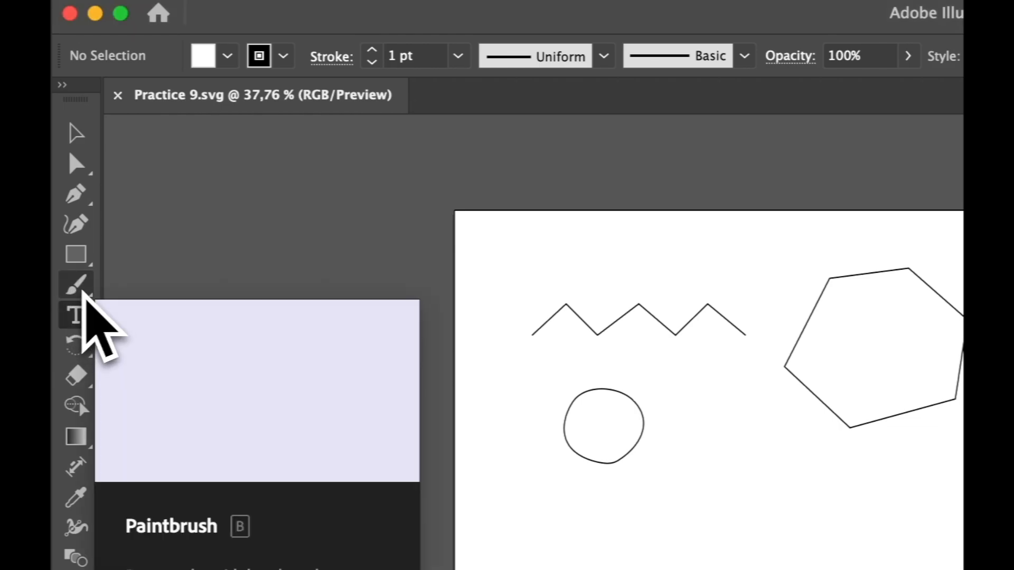
left_click(84, 292)
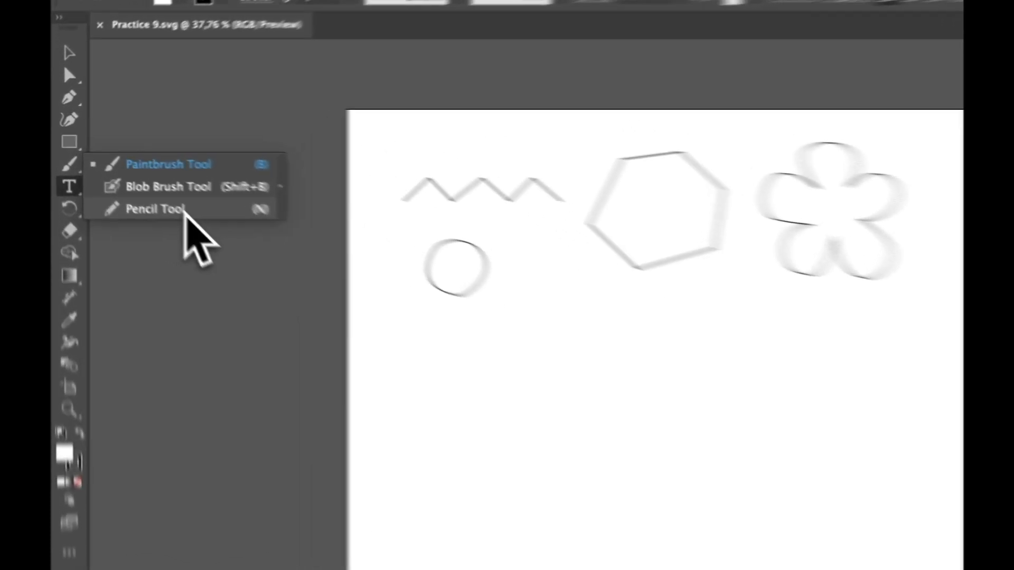
Pencil an open near-circle below the small circle, undoing the extra circle drawn to its right
left_click(142, 179)
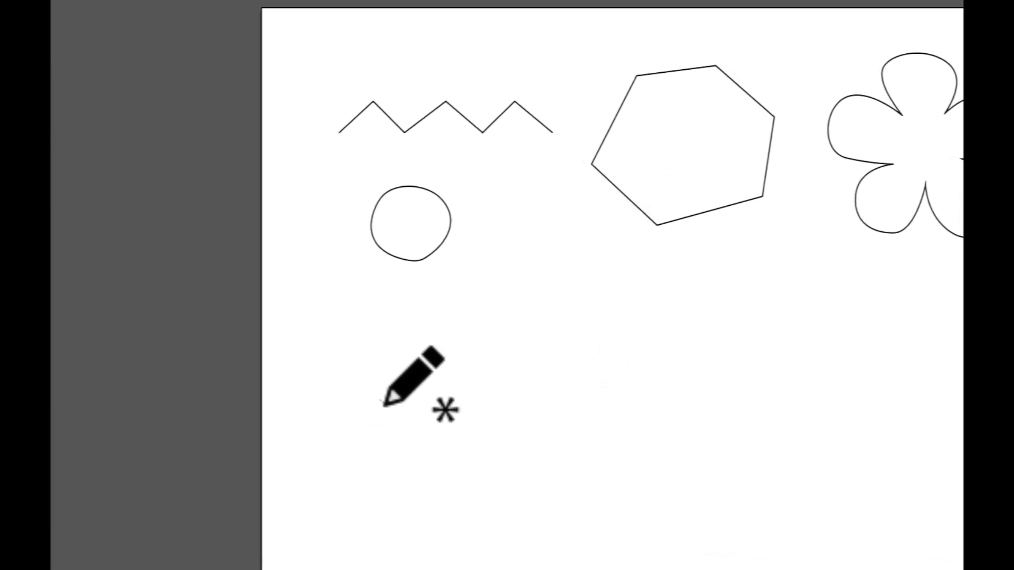
mouse_move(384, 403)
left_mouse_down()
mouse_move(367, 346)
mouse_move(443, 373)
mouse_move(434, 400)
left_mouse_up()
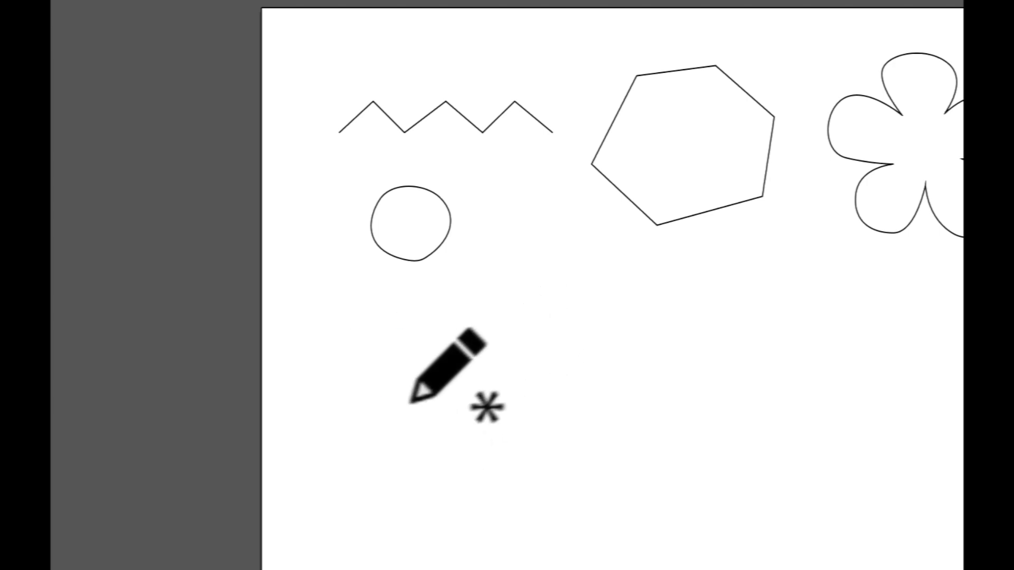
mouse_move(377, 405)
left_mouse_down()
mouse_move(358, 363)
mouse_move(383, 343)
mouse_move(415, 347)
mouse_move(425, 391)
left_mouse_up()
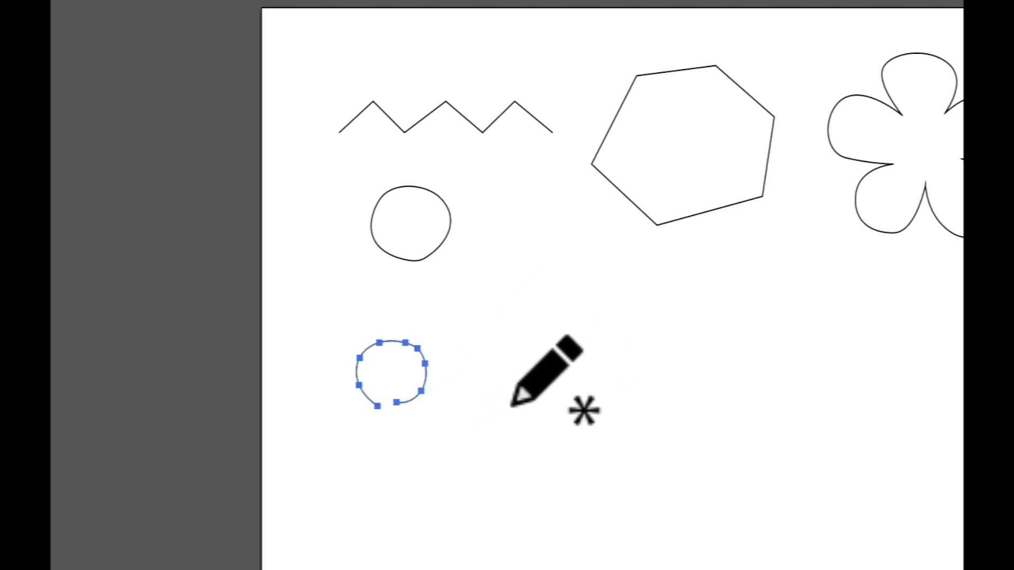
mouse_move(506, 404)
left_mouse_down()
mouse_move(480, 369)
mouse_move(492, 344)
mouse_move(536, 340)
mouse_move(556, 362)
mouse_move(548, 390)
mouse_move(530, 401)
mouse_move(481, 385)
left_mouse_up()
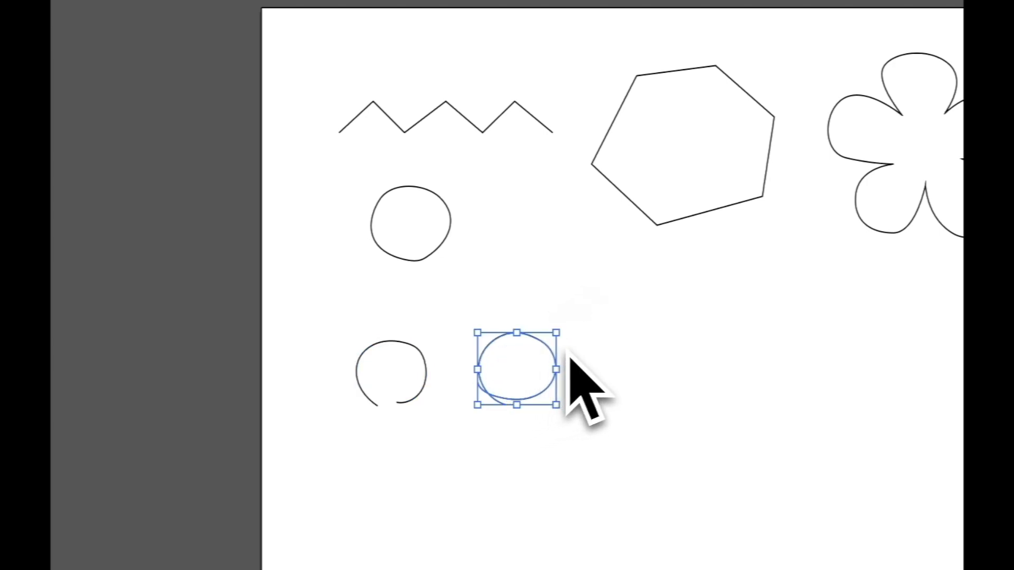
key("ctrl+z")
Zoom in and pencil two closed freehand circles, one below the hexagon and one to its right
scroll(548, 314, "up", 8)
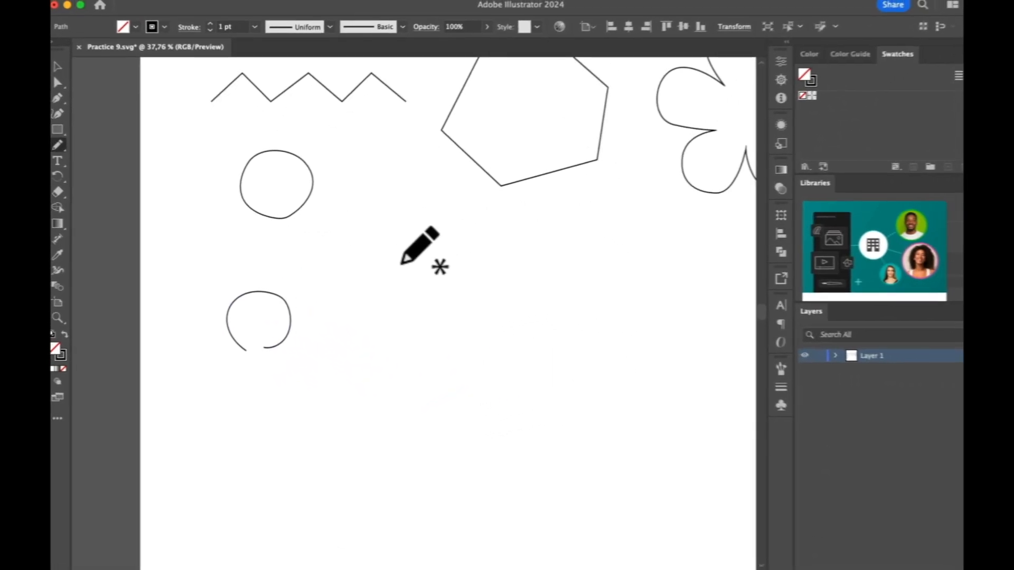
scroll(548, 314, "left", 1)
scroll(396, 261, "up", 2)
scroll(396, 261, "left", 1)
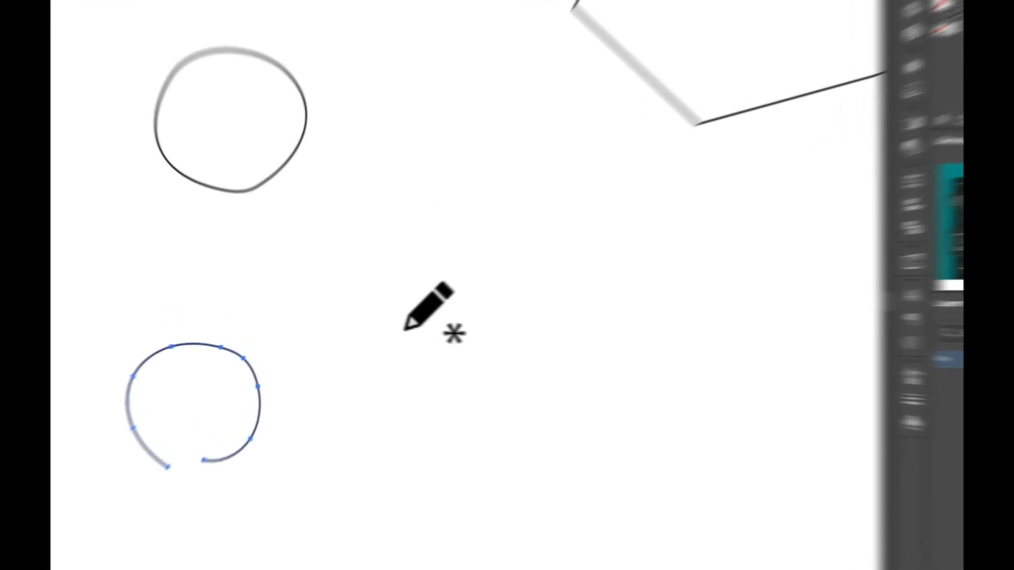
mouse_move(378, 335)
left_mouse_down()
mouse_move(362, 309)
mouse_move(376, 282)
left_mouse_up()
mouse_move(464, 242)
left_mouse_down()
mouse_move(520, 223)
mouse_move(566, 238)
mouse_move(582, 302)
left_mouse_up()
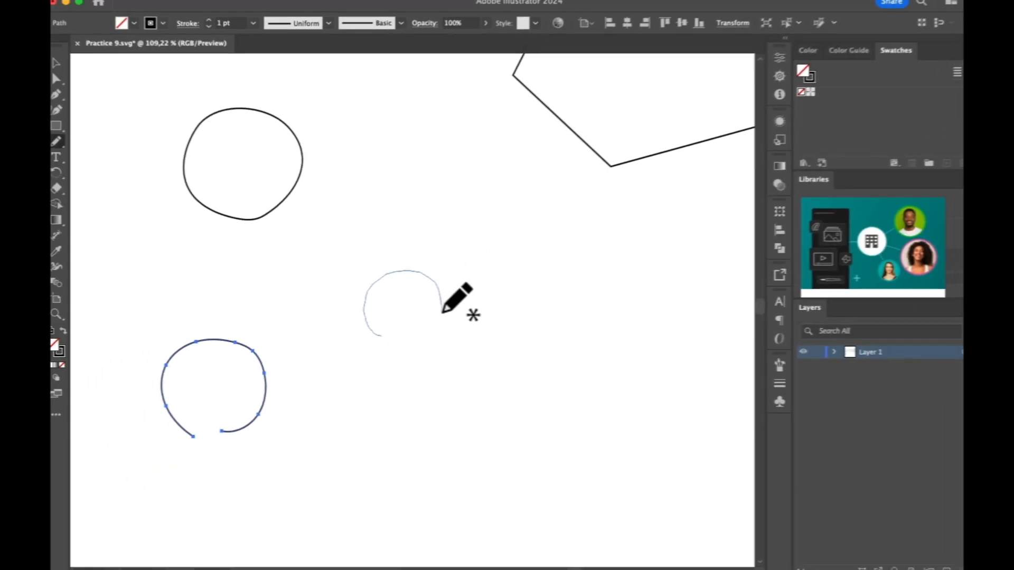
mouse_move(443, 312)
left_mouse_down()
mouse_move(424, 338)
mouse_move(383, 338)
left_mouse_up()
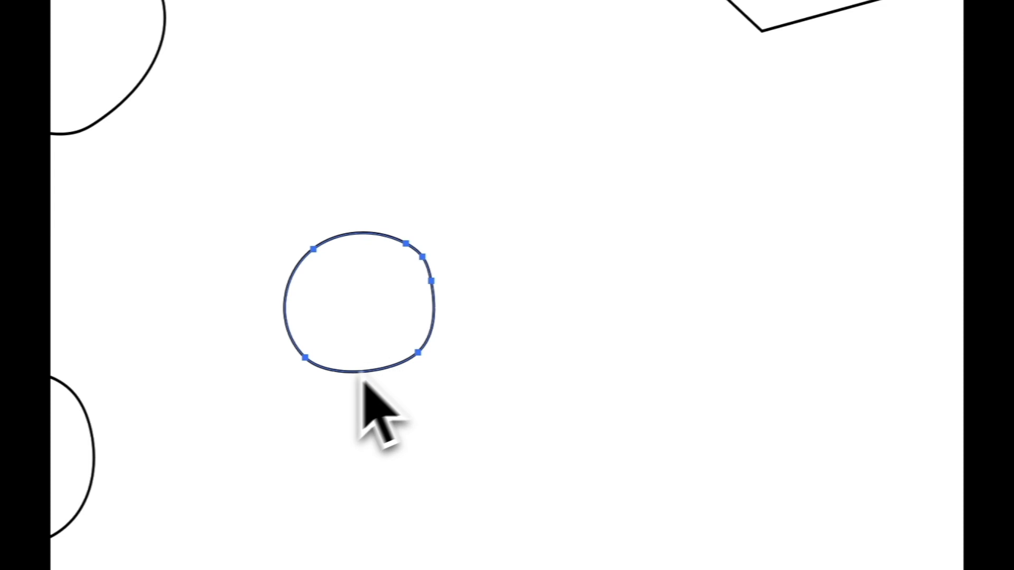
mouse_move(580, 284)
left_mouse_down()
mouse_move(561, 252)
mouse_move(566, 203)
mouse_move(603, 172)
mouse_move(650, 174)
mouse_move(692, 198)
mouse_move(710, 242)
left_mouse_up()
left_click_drag(671, 299, 595, 289)
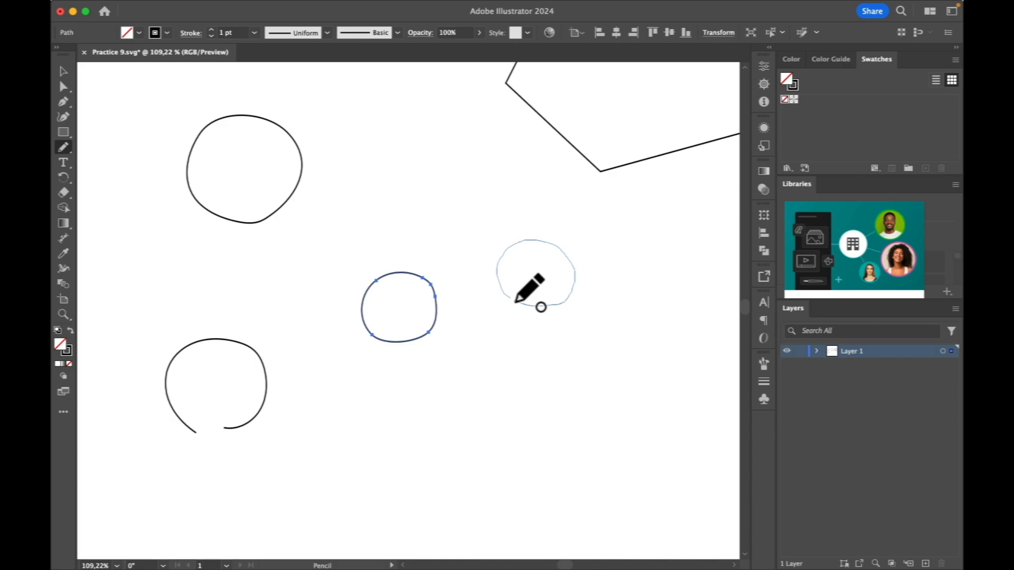
left_click_drag(513, 300, 536, 308)
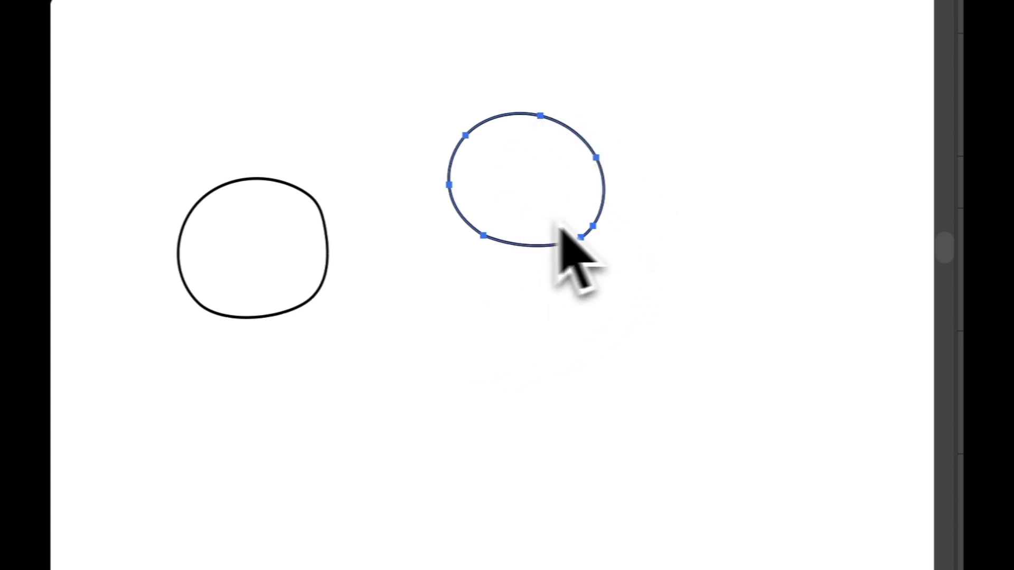
Add more freehand circles lower down, to the right and on the left of the artboard
mouse_move(373, 449)
left_mouse_down()
mouse_move(375, 387)
mouse_move(405, 372)
mouse_move(471, 388)
mouse_move(480, 423)
left_mouse_up()
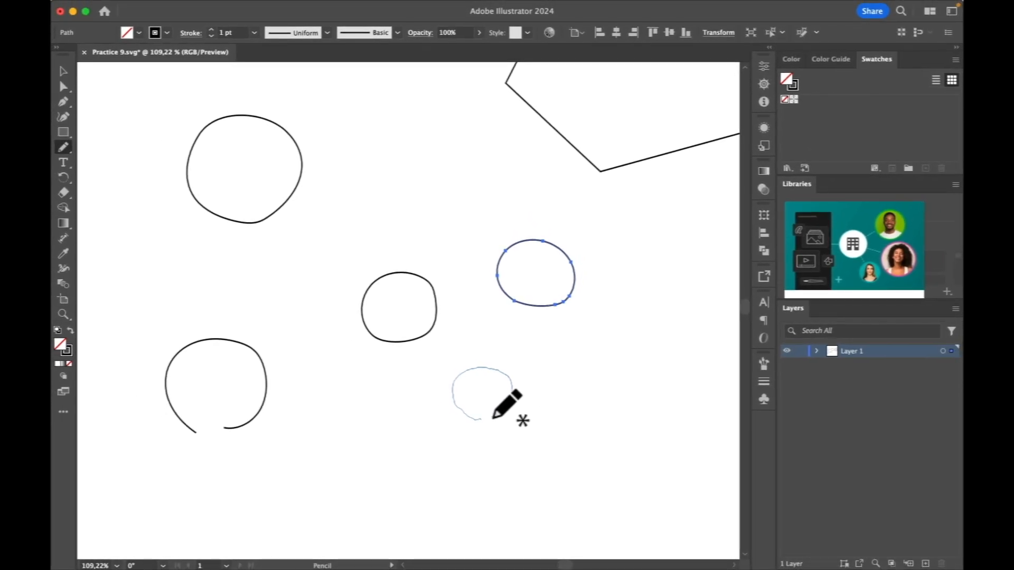
left_click_drag(491, 417, 492, 416)
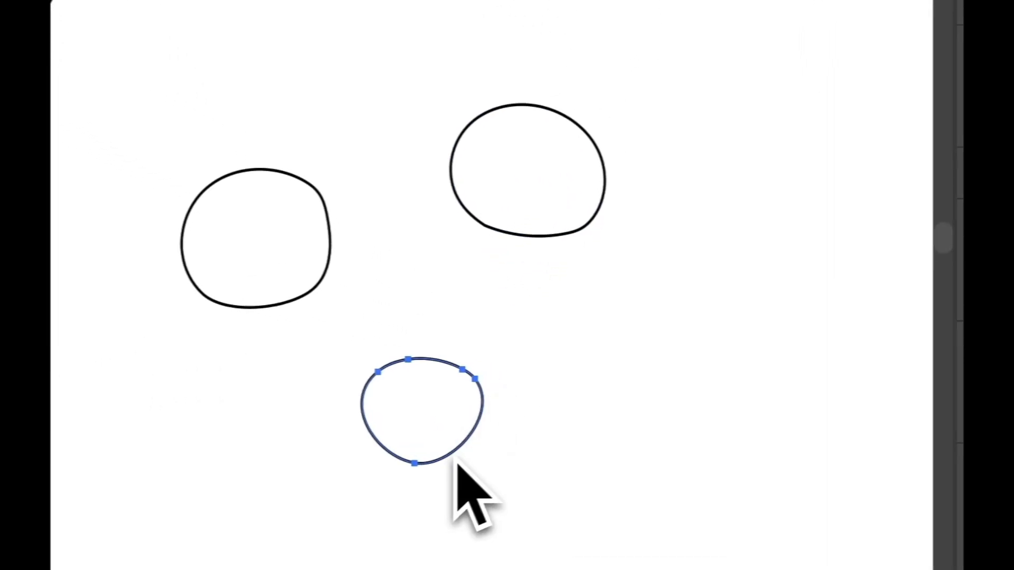
mouse_move(583, 377)
left_mouse_down()
mouse_move(580, 285)
mouse_move(617, 280)
mouse_move(653, 292)
mouse_move(662, 327)
mouse_move(642, 372)
mouse_move(589, 377)
left_mouse_up()
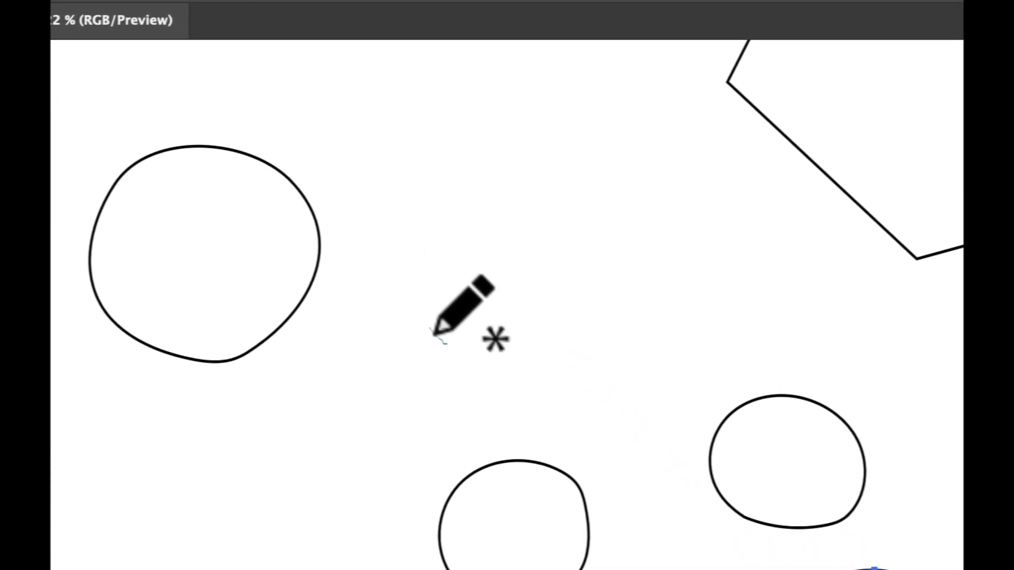
mouse_move(446, 343)
left_mouse_down()
mouse_move(439, 243)
mouse_move(472, 221)
mouse_move(529, 220)
mouse_move(565, 258)
mouse_move(573, 293)
mouse_move(535, 344)
mouse_move(461, 350)
left_mouse_up()
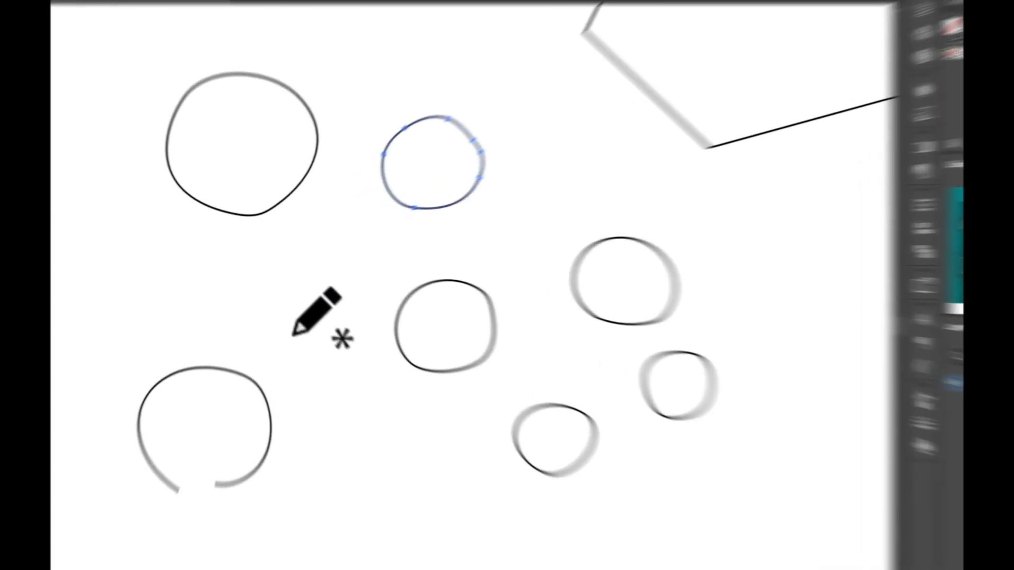
mouse_move(276, 311)
left_mouse_down()
mouse_move(277, 266)
mouse_move(358, 274)
mouse_move(400, 296)
mouse_move(414, 331)
mouse_move(398, 390)
mouse_move(364, 398)
mouse_move(299, 377)
left_mouse_up()
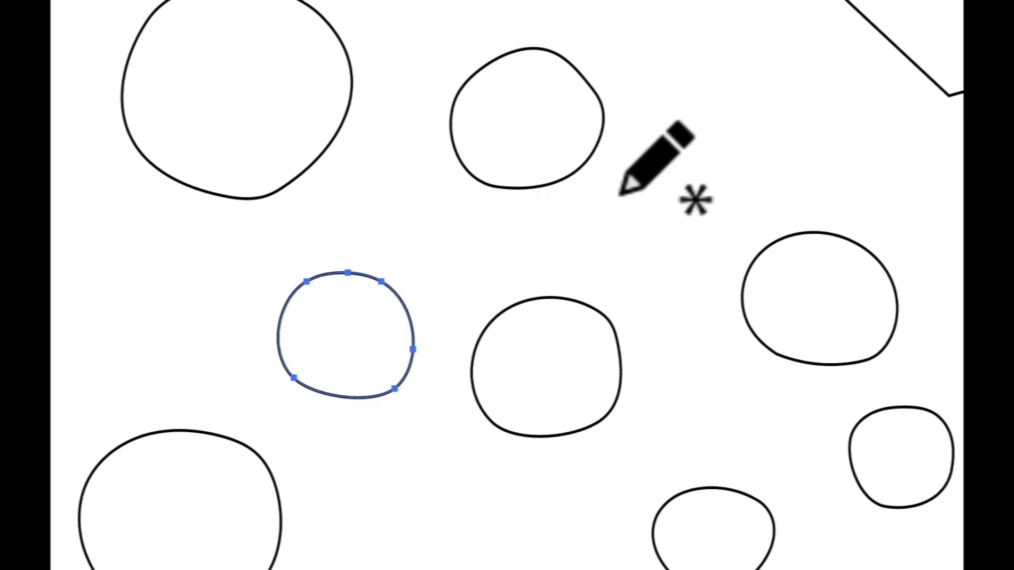
mouse_move(617, 178)
left_mouse_down()
mouse_move(624, 244)
mouse_move(700, 240)
mouse_move(707, 177)
mouse_move(625, 175)
left_mouse_up()
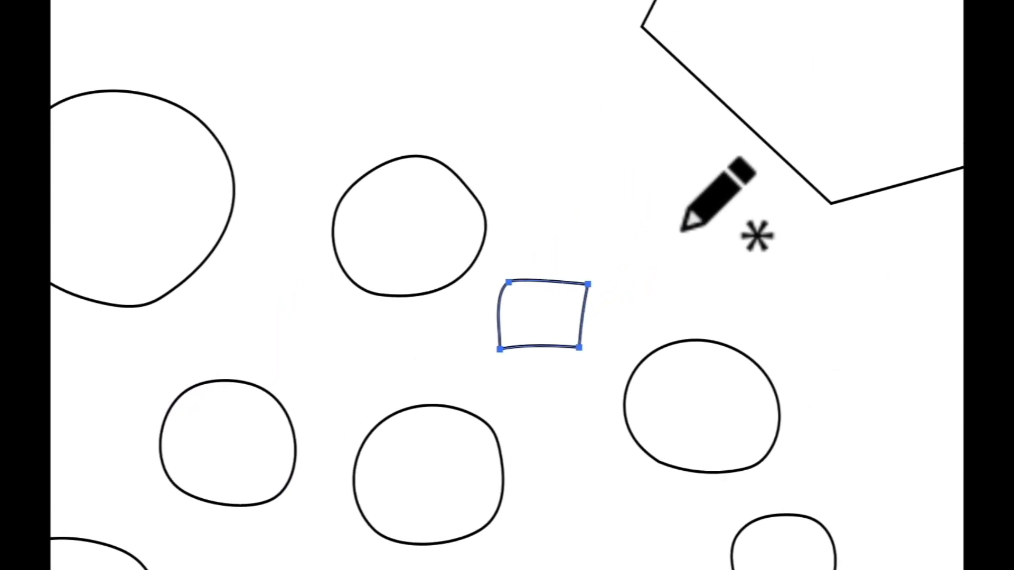
Pencil rough closed squares at the upper right and on the left among the circles
left_click_drag(757, 79, 837, 148)
mouse_move(715, 262)
left_mouse_down()
mouse_move(718, 196)
mouse_move(637, 191)
left_mouse_up()
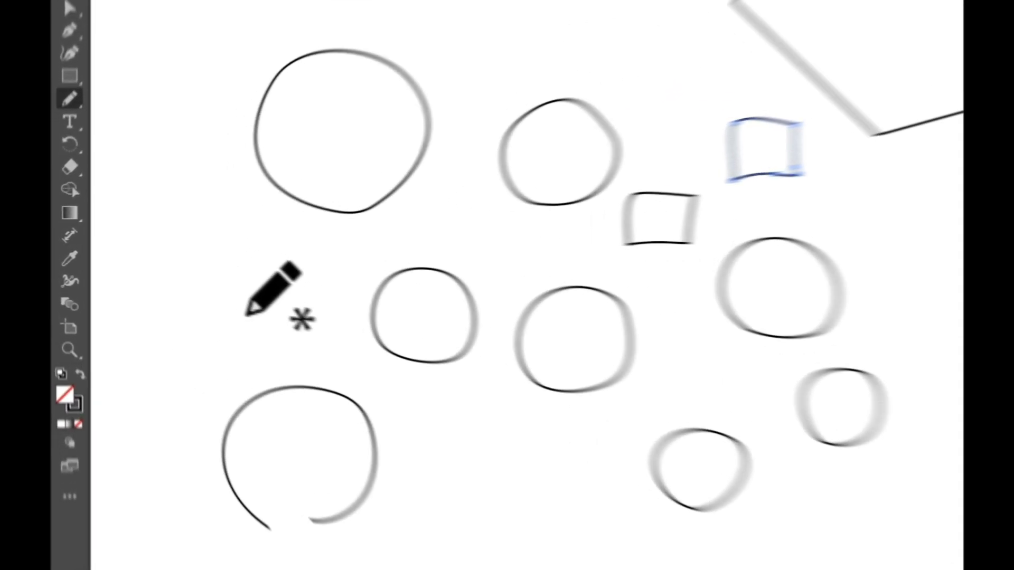
mouse_move(177, 302)
left_mouse_down()
mouse_move(176, 265)
mouse_move(215, 263)
left_mouse_up()
mouse_move(378, 283)
left_mouse_down()
mouse_move(385, 363)
mouse_move(311, 366)
left_mouse_up()
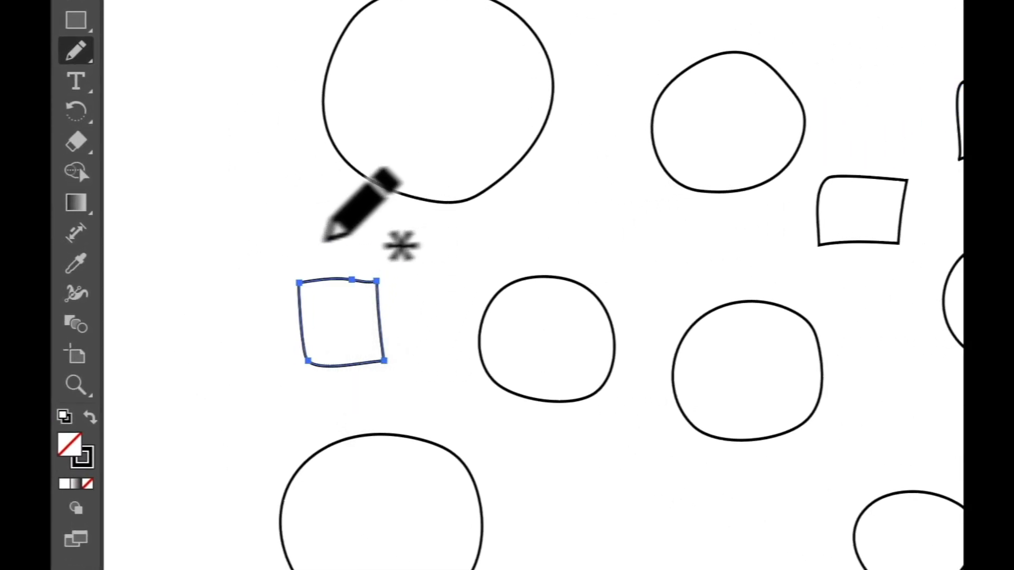
mouse_move(215, 284)
left_mouse_down()
mouse_move(248, 216)
mouse_move(301, 260)
mouse_move(323, 205)
mouse_move(359, 258)
mouse_move(369, 210)
mouse_move(405, 254)
mouse_move(427, 219)
mouse_move(447, 251)
left_mouse_up()
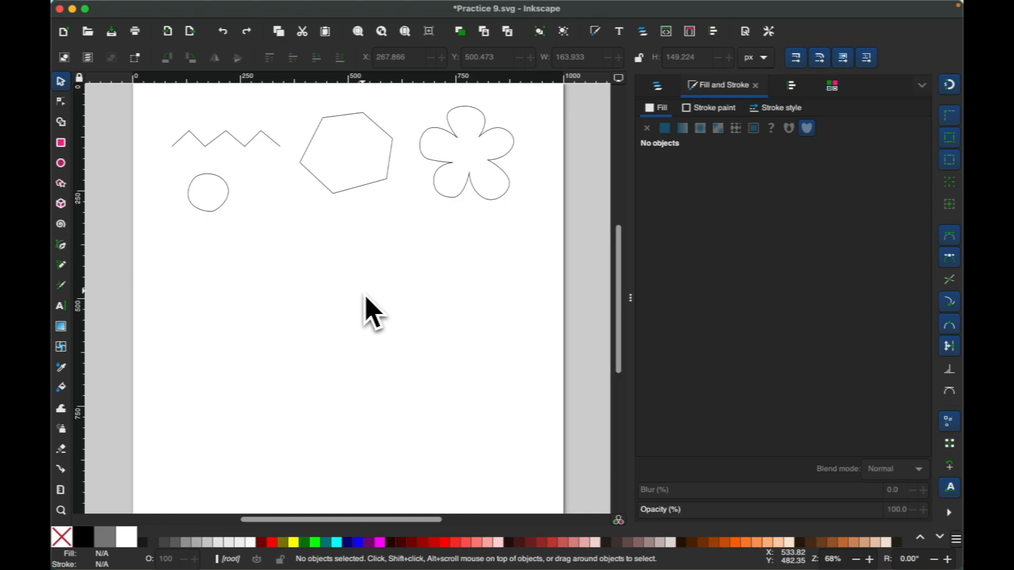
With the Pencil tool, draw several thick closed freehand loops below the zigzag, hexagon and flower
key("p")
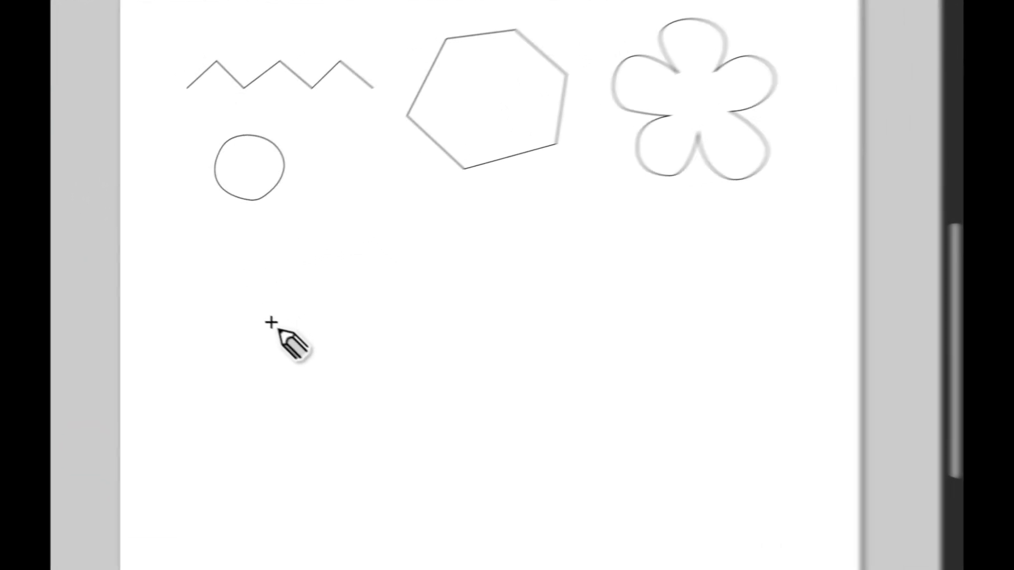
mouse_move(217, 280)
left_mouse_down()
mouse_move(223, 254)
mouse_move(260, 259)
mouse_move(266, 295)
left_mouse_up()
mouse_move(382, 361)
left_mouse_down()
mouse_move(341, 384)
mouse_move(311, 372)
mouse_move(285, 333)
left_mouse_up()
mouse_move(541, 264)
left_mouse_down()
mouse_move(569, 229)
mouse_move(626, 234)
mouse_move(658, 277)
mouse_move(643, 320)
mouse_move(598, 338)
mouse_move(543, 266)
left_mouse_up()
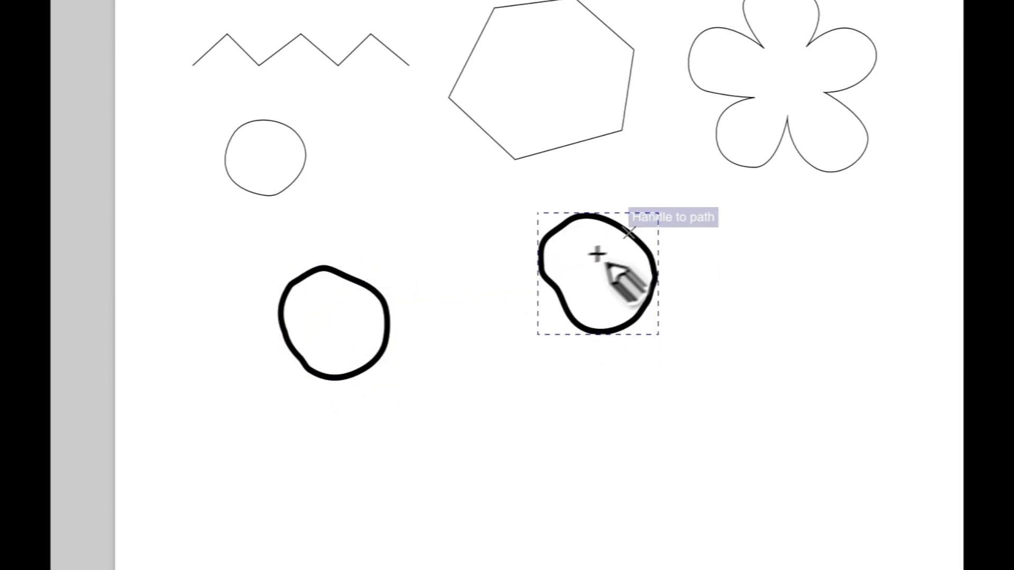
mouse_move(413, 347)
left_mouse_down()
mouse_move(448, 425)
mouse_move(431, 359)
mouse_move(413, 346)
left_mouse_up()
mouse_move(601, 312)
left_mouse_down()
mouse_move(696, 286)
mouse_move(686, 394)
mouse_move(604, 391)
mouse_move(589, 342)
mouse_move(601, 313)
left_mouse_up()
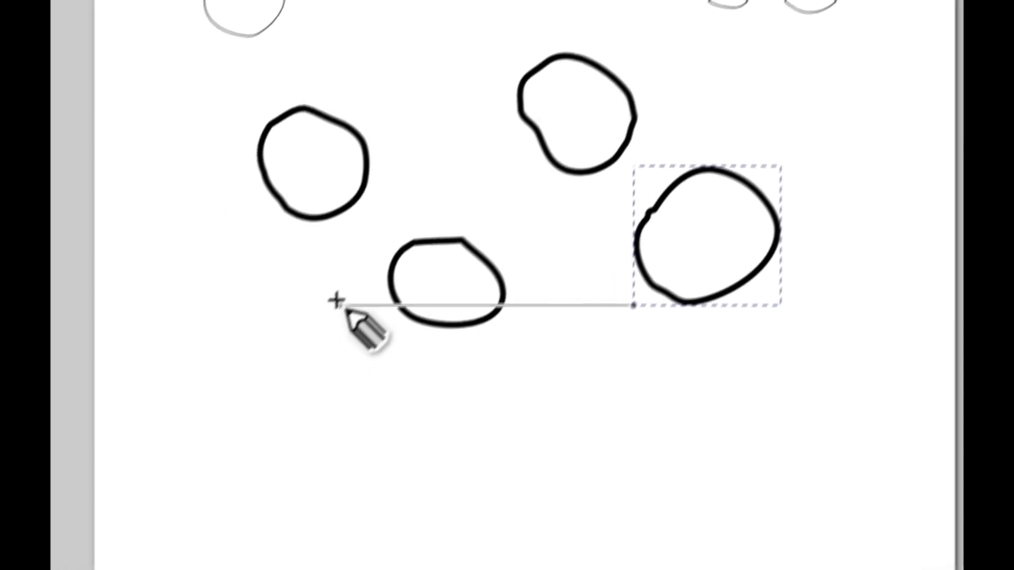
mouse_move(303, 311)
left_mouse_down()
mouse_move(390, 250)
mouse_move(460, 347)
mouse_move(414, 415)
mouse_move(338, 408)
mouse_move(313, 367)
mouse_move(303, 312)
left_mouse_up()
mouse_move(581, 343)
left_mouse_down()
mouse_move(717, 417)
mouse_move(669, 475)
mouse_move(593, 469)
mouse_move(569, 423)
mouse_move(581, 351)
left_mouse_up()
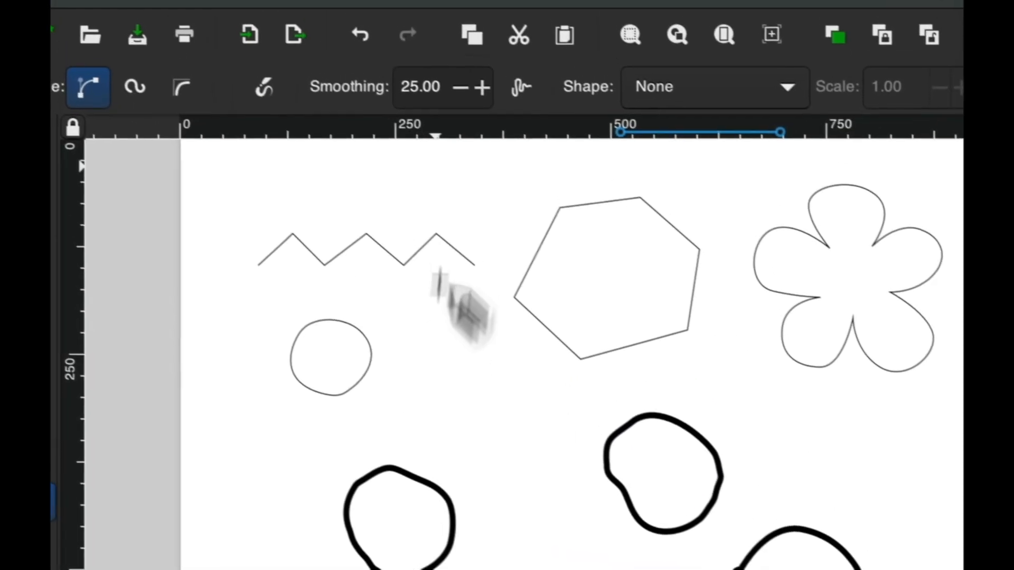
Set the Pencil tool's smoothing to 50
left_click_drag(443, 90, 382, 100)
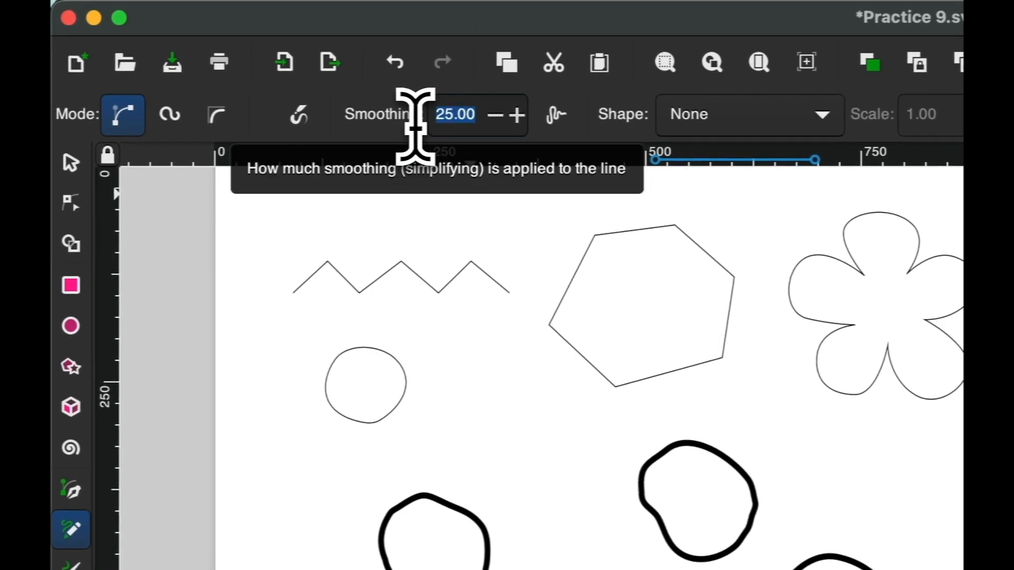
type("50")
key("Return")
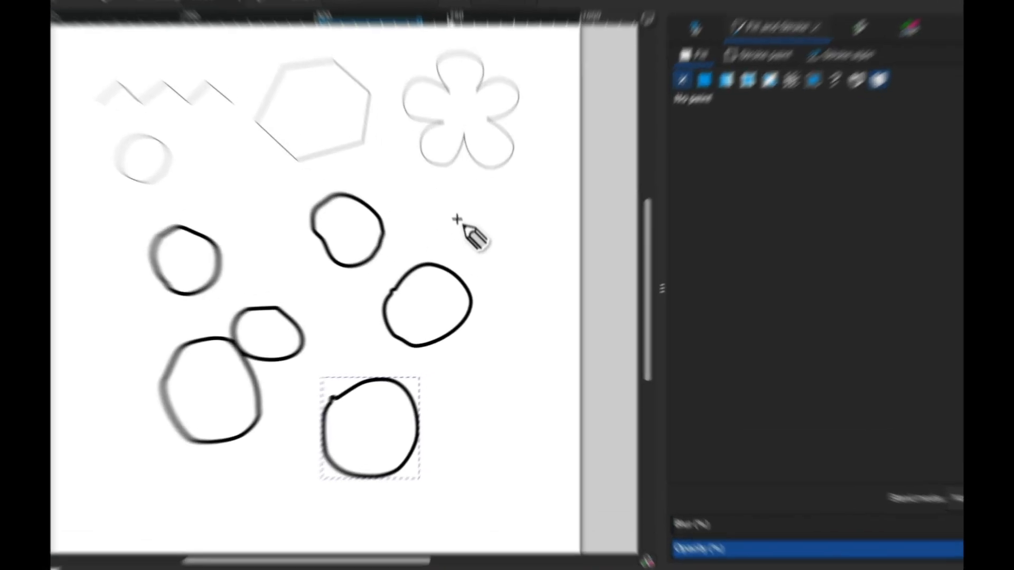
Draw two smoother thick loops and a zigzag scribble among the circles
mouse_move(458, 243)
left_mouse_down()
mouse_move(477, 219)
mouse_move(518, 249)
mouse_move(482, 276)
left_mouse_up()
mouse_move(473, 214)
left_mouse_down()
mouse_move(446, 207)
mouse_move(430, 154)
left_mouse_up()
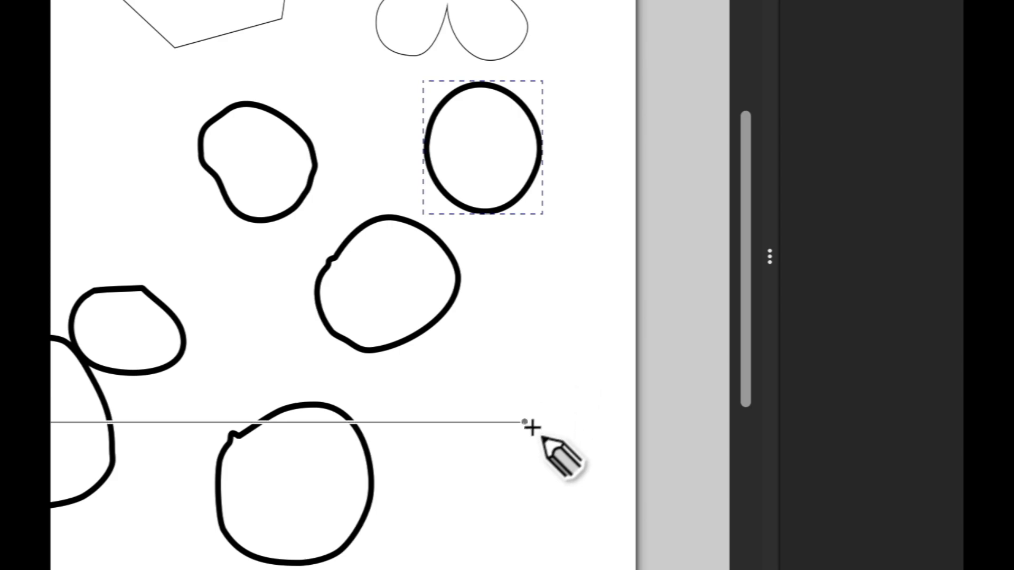
mouse_move(453, 427)
left_mouse_down()
mouse_move(591, 453)
mouse_move(483, 547)
mouse_move(444, 457)
mouse_move(451, 423)
left_mouse_up()
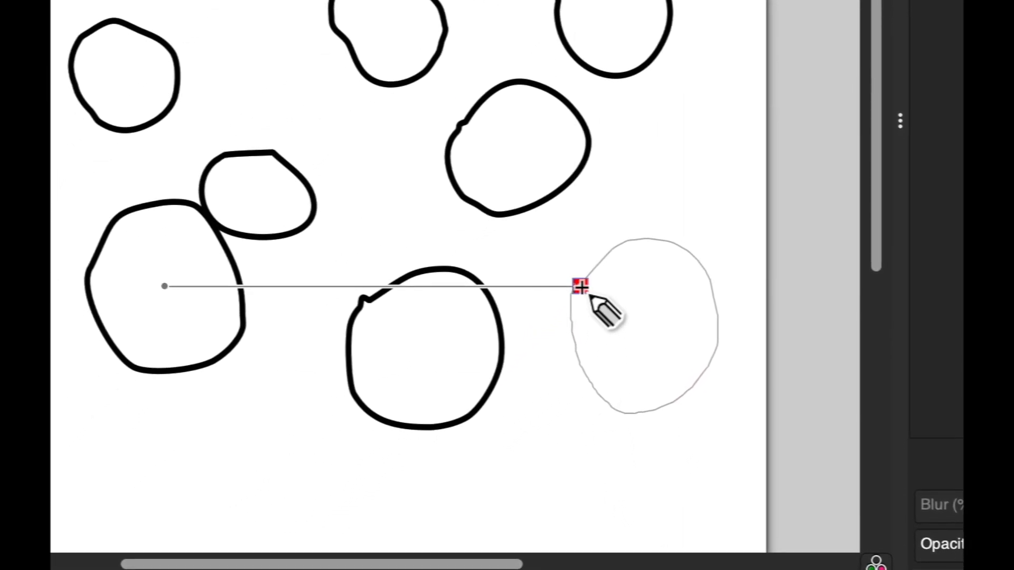
left_click_drag(581, 286, 580, 287)
mouse_move(304, 266)
left_mouse_down()
mouse_move(345, 201)
mouse_move(370, 250)
mouse_move(374, 170)
mouse_move(408, 226)
mouse_move(421, 168)
mouse_move(461, 219)
left_mouse_up()
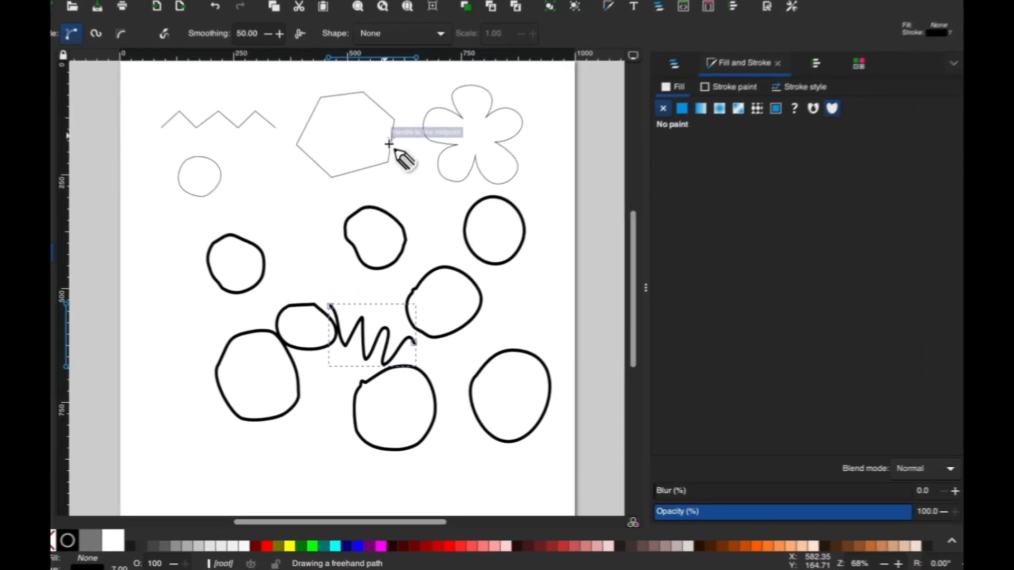
Switch to the Selector tool to stop pencil drawing
key("s")
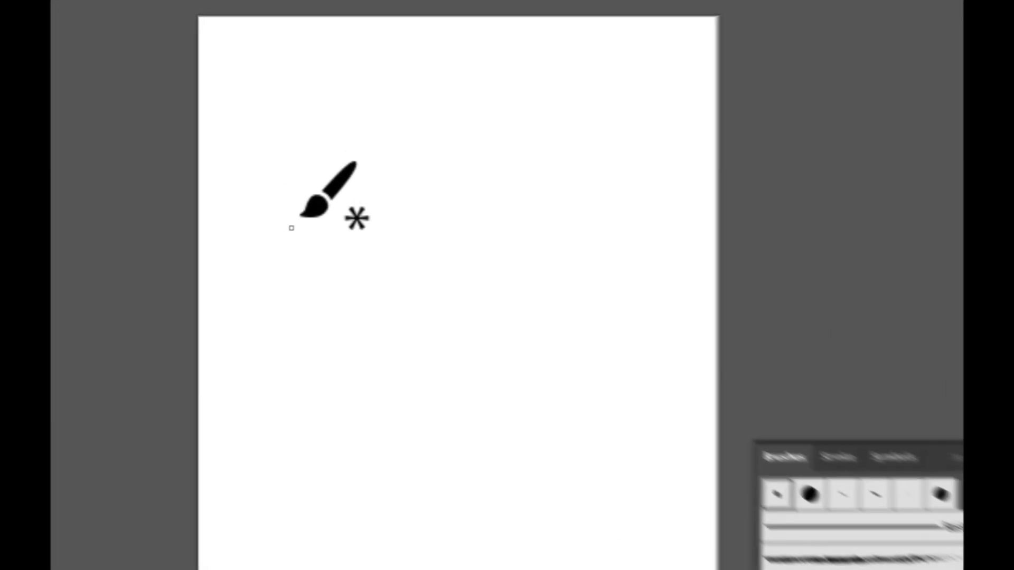
Paint a wavy squiggle and two zigzag brush strokes on the blank page
mouse_move(301, 211)
left_mouse_down()
mouse_move(335, 185)
mouse_move(343, 245)
mouse_move(364, 217)
mouse_move(391, 206)
mouse_move(389, 245)
mouse_move(412, 222)
mouse_move(419, 256)
left_mouse_up()
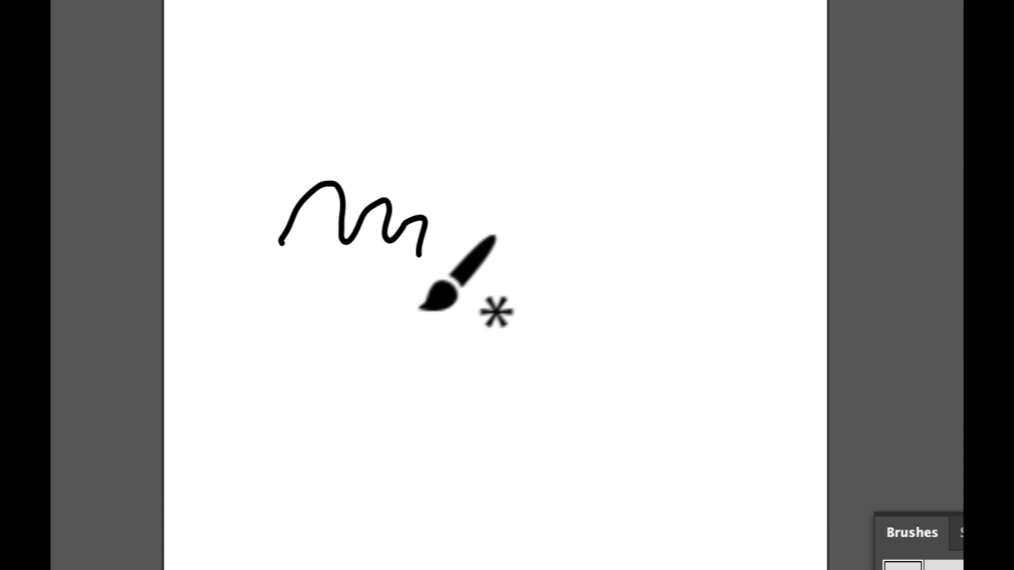
mouse_move(335, 374)
left_mouse_down()
mouse_move(351, 342)
mouse_move(368, 374)
mouse_move(377, 343)
mouse_move(392, 364)
mouse_move(406, 346)
mouse_move(417, 353)
mouse_move(424, 374)
mouse_move(440, 343)
mouse_move(455, 376)
mouse_move(474, 345)
mouse_move(486, 381)
left_mouse_up()
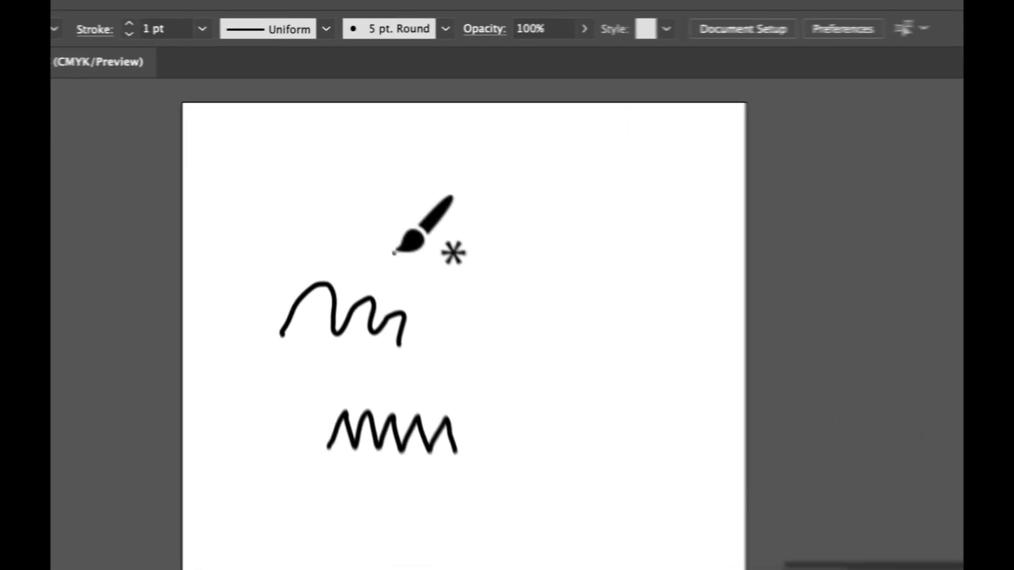
mouse_move(367, 165)
left_mouse_down()
mouse_move(379, 153)
mouse_move(416, 157)
left_mouse_up()
mouse_move(499, 273)
left_mouse_down()
mouse_move(530, 257)
mouse_move(543, 287)
left_mouse_up()
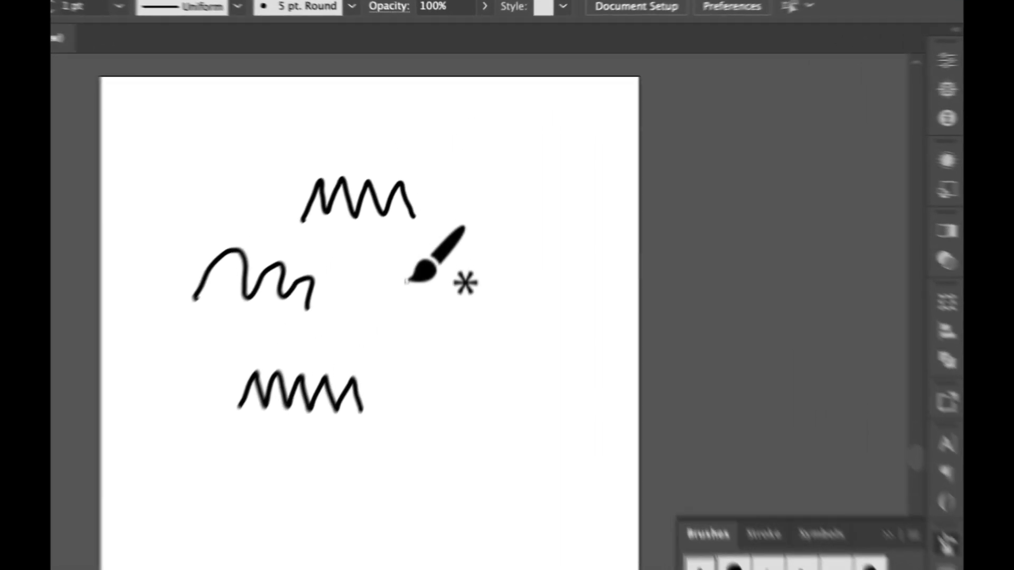
Paint two hand-drawn hexagon outlines, the second up and right of the first
mouse_move(430, 202)
left_mouse_down()
mouse_move(455, 192)
mouse_move(478, 214)
mouse_move(467, 233)
left_mouse_up()
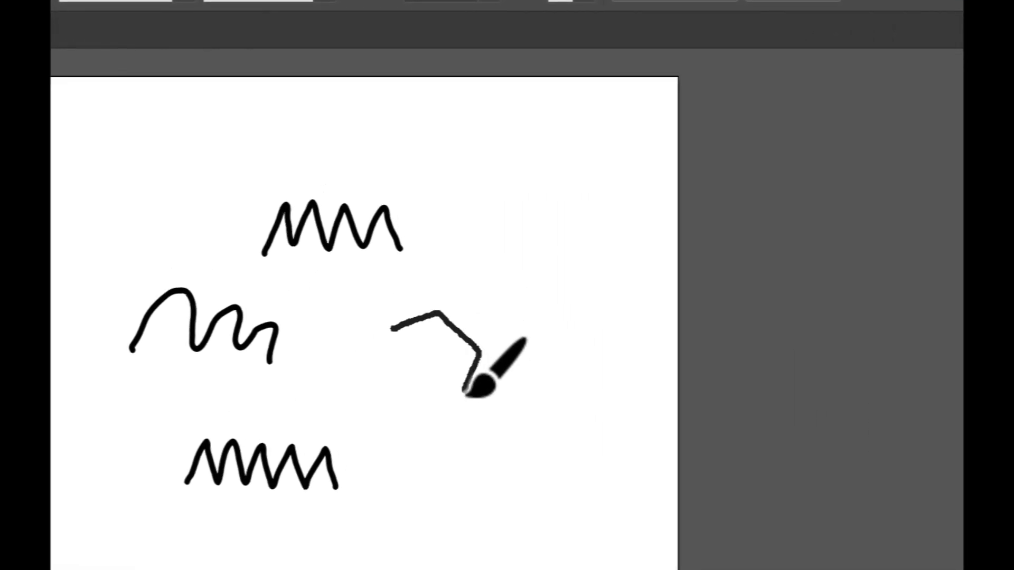
mouse_move(467, 392)
left_mouse_down()
mouse_move(409, 402)
mouse_move(383, 366)
mouse_move(393, 338)
left_mouse_up()
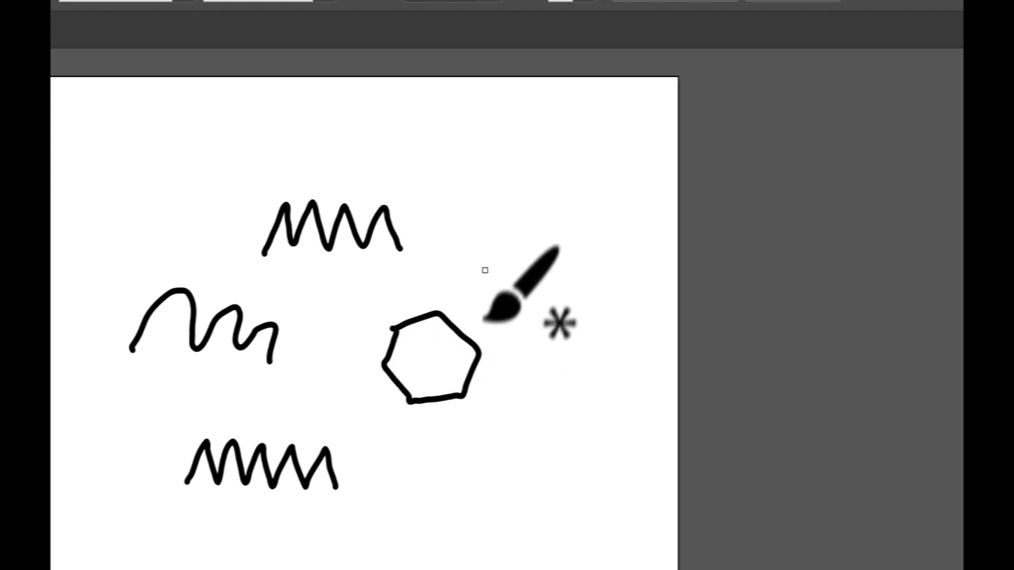
mouse_move(494, 211)
left_mouse_down()
mouse_move(543, 217)
mouse_move(564, 272)
mouse_move(523, 312)
mouse_move(472, 297)
mouse_move(465, 255)
mouse_move(511, 218)
left_mouse_up()
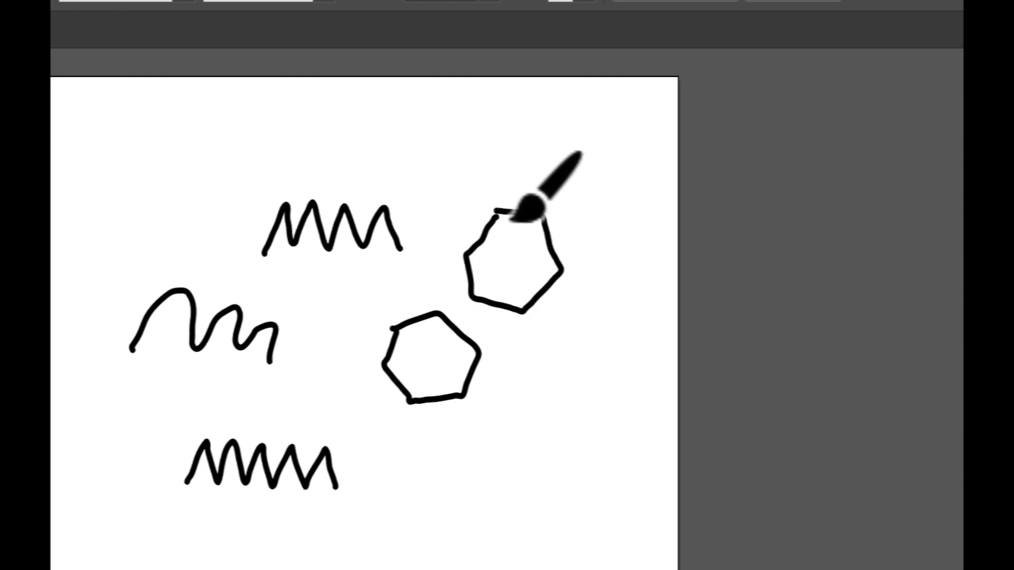
key("v")
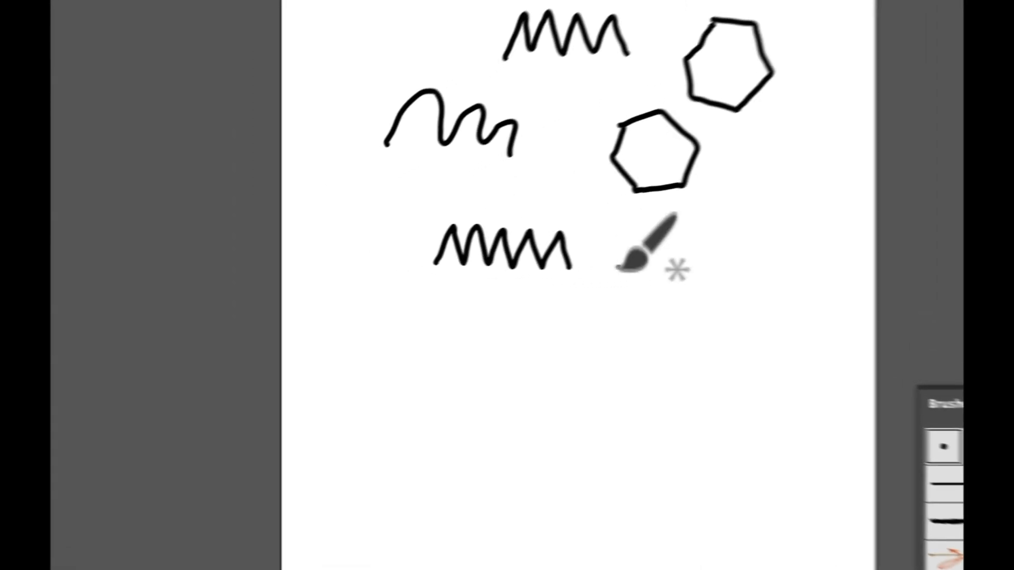
Paint a small squiggle and a cross-hatched pineapple with a leafy crown, then select the pineapple
left_click_drag(617, 268, 665, 262)
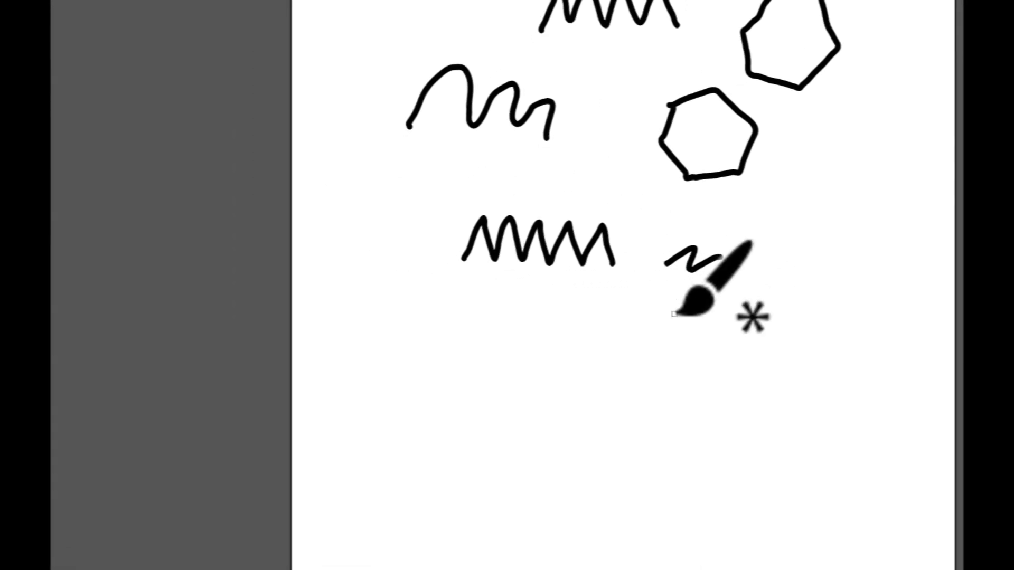
mouse_move(531, 370)
left_mouse_down()
mouse_move(578, 321)
mouse_move(570, 349)
mouse_move(599, 349)
mouse_move(584, 371)
mouse_move(514, 404)
mouse_move(546, 437)
mouse_move(583, 425)
mouse_move(587, 374)
mouse_move(533, 375)
mouse_move(554, 405)
mouse_move(587, 397)
left_mouse_up()
mouse_move(518, 382)
left_mouse_down()
mouse_move(538, 417)
mouse_move(551, 402)
mouse_move(565, 418)
mouse_move(582, 405)
mouse_move(525, 430)
mouse_move(562, 420)
mouse_move(549, 431)
mouse_move(568, 402)
mouse_move(547, 391)
left_mouse_up()
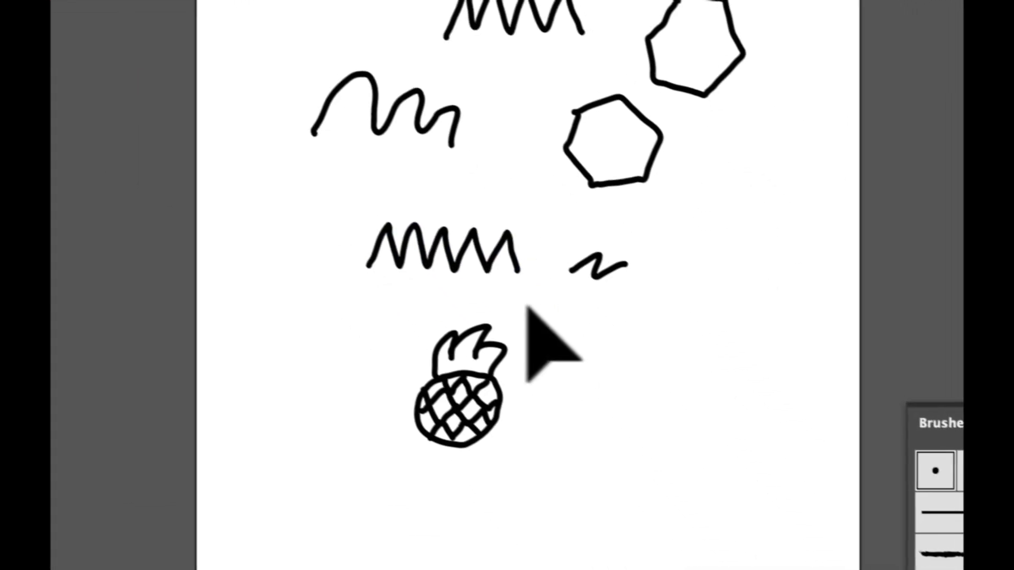
left_click_drag(533, 301, 371, 451)
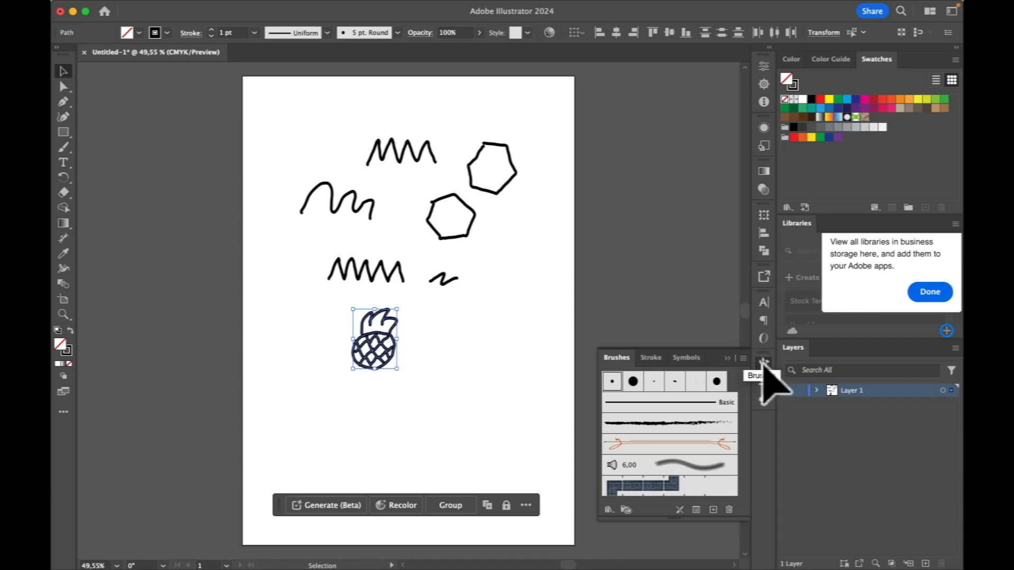
Try and edit calligraphic brush tips, then apply the charcoal art brush to the pineapple
mouse_move(375, 9)
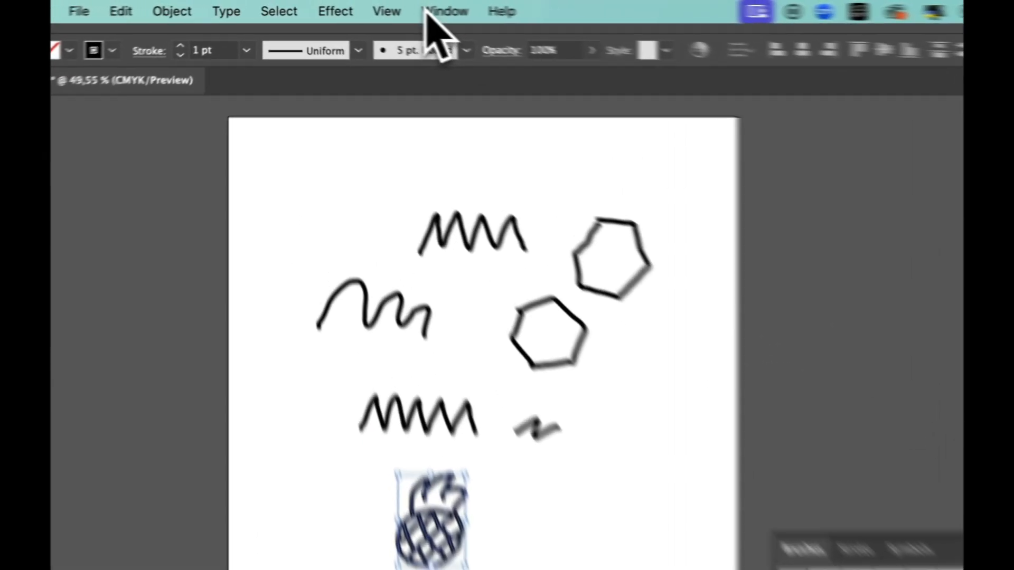
left_click(428, 13)
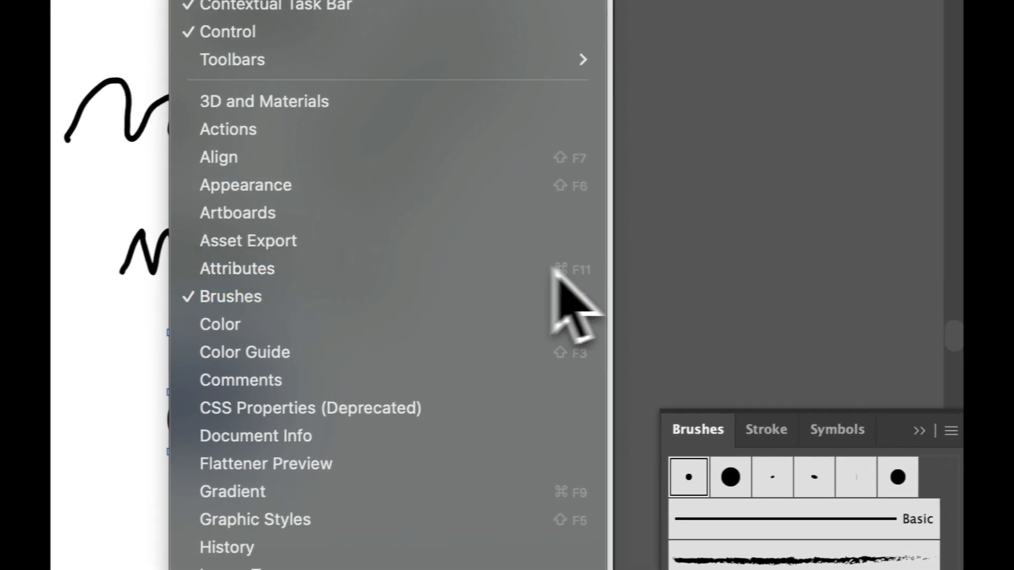
left_click(672, 288)
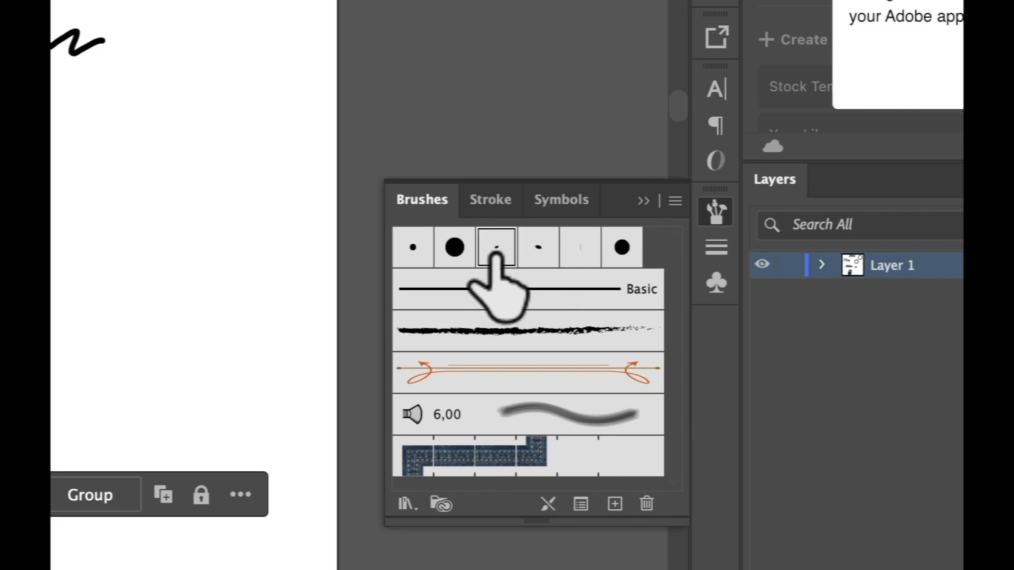
left_click(527, 253)
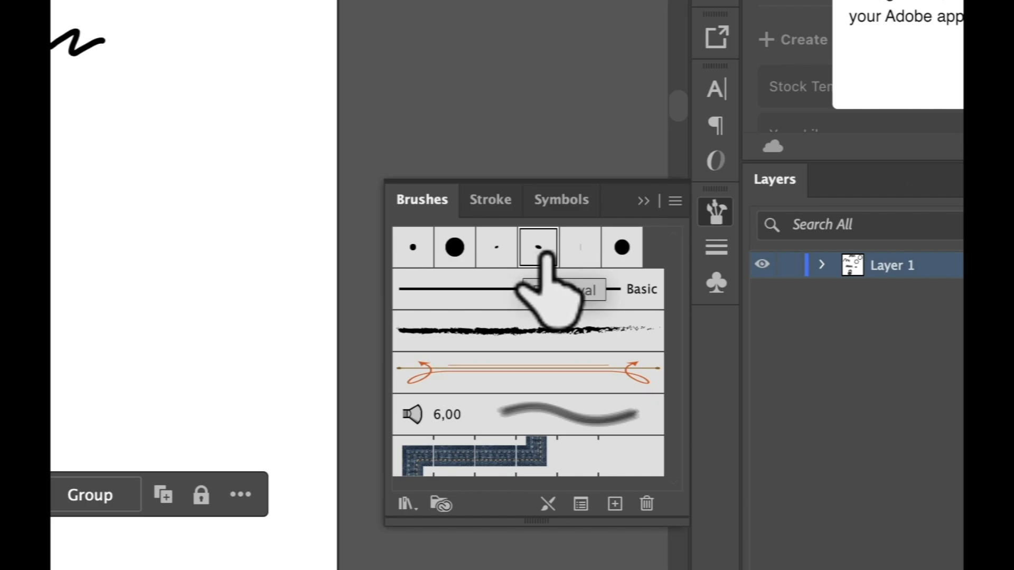
double_click(515, 250)
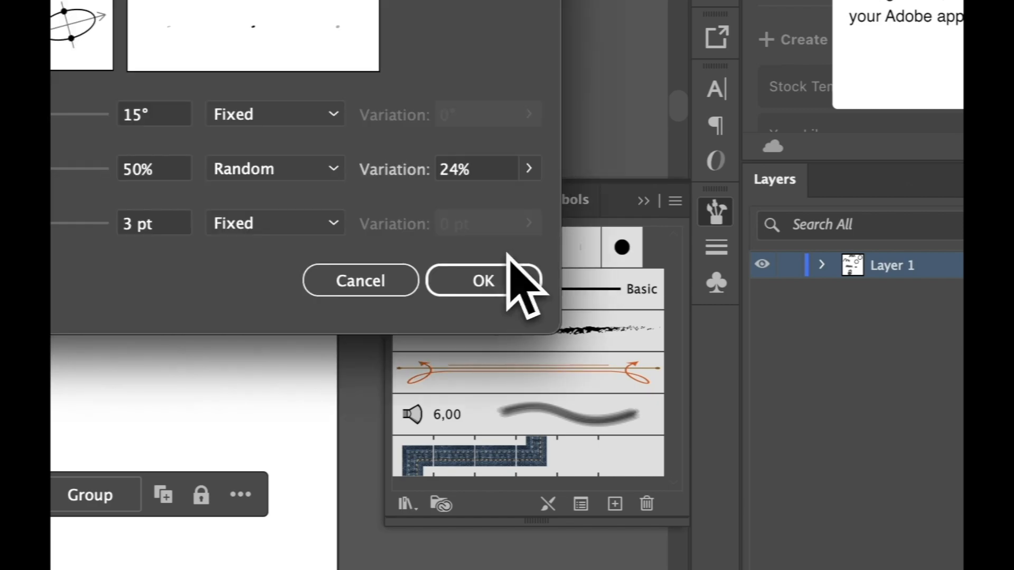
left_click(431, 285)
left_click(454, 247)
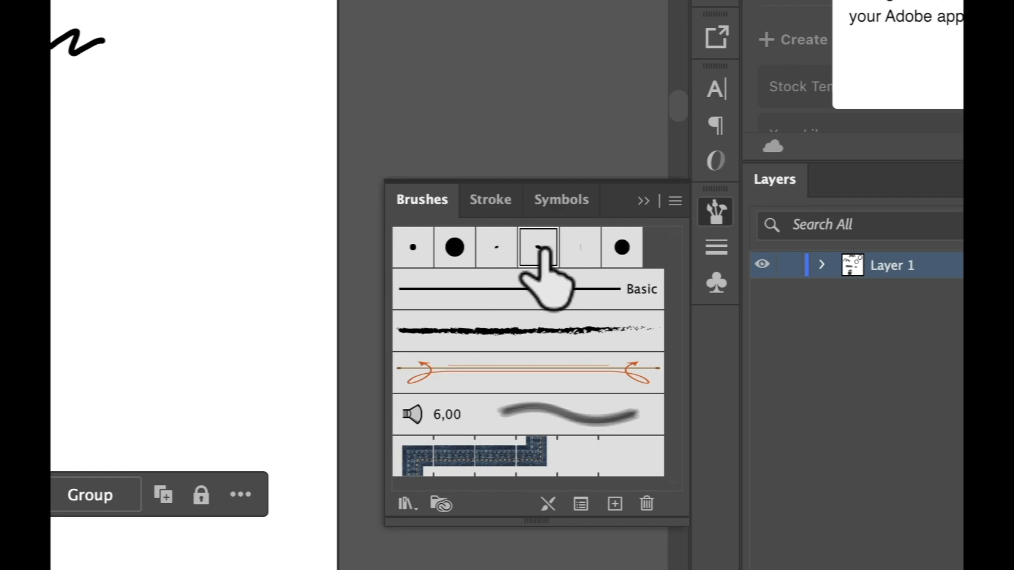
left_click(577, 246)
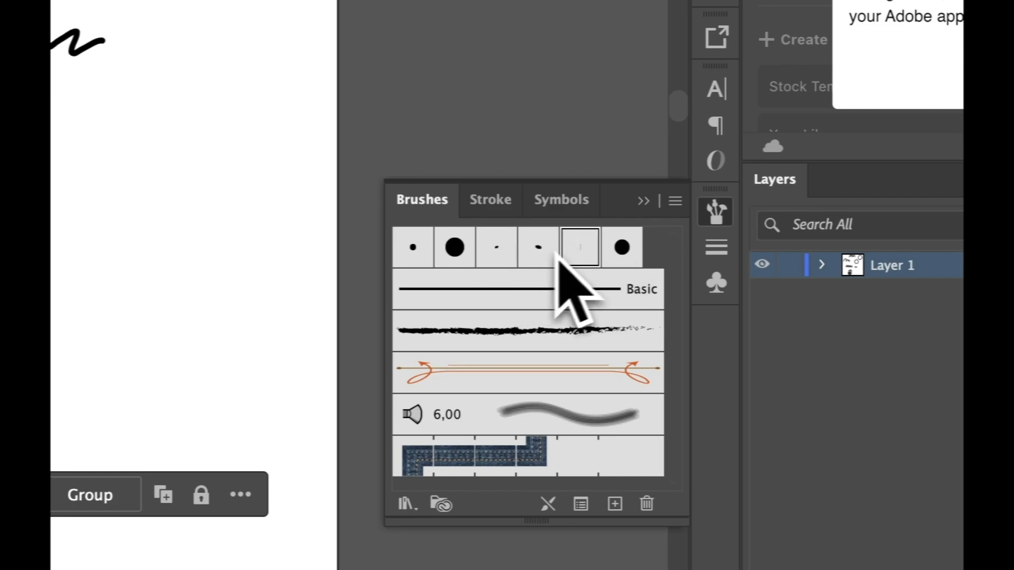
left_click(566, 317)
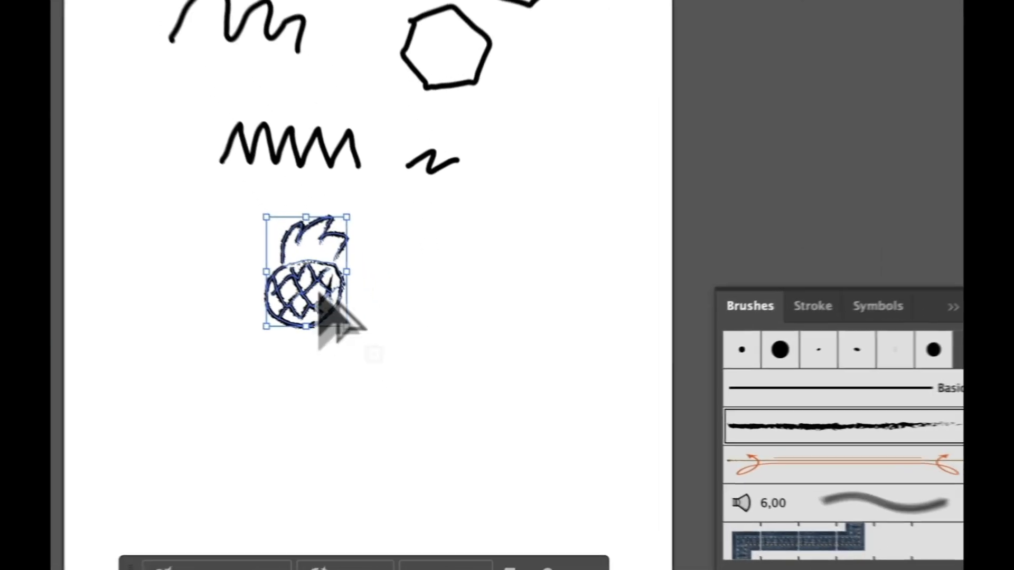
Alt-drag two copies of the charcoal pineapple into an evenly spaced row, then select the middle one
left_click_drag(376, 359, 446, 351)
left_click_drag(437, 283, 440, 285)
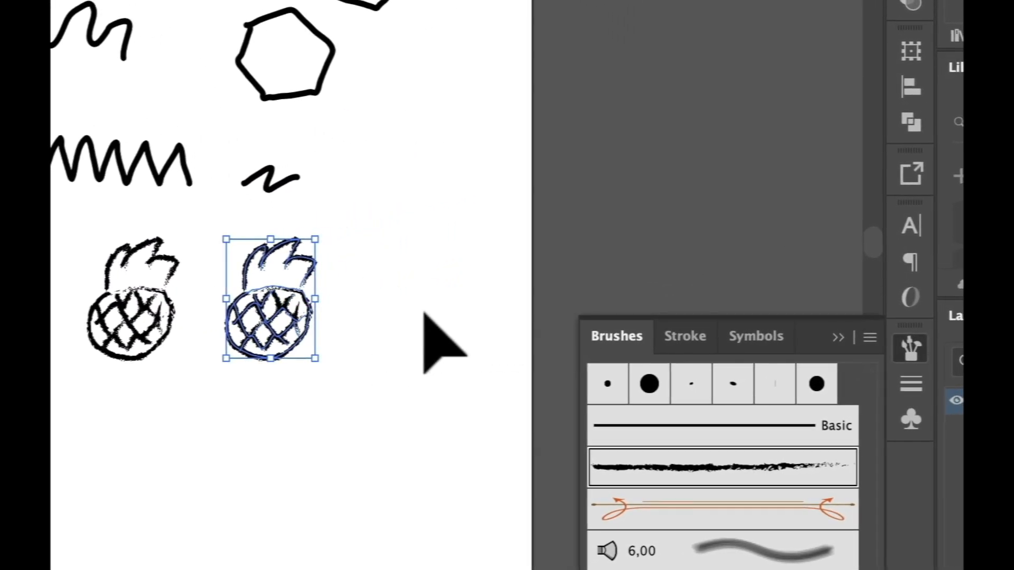
left_click(376, 274)
mouse_move(359, 250)
left_mouse_down()
mouse_move(237, 340)
mouse_move(261, 325)
left_mouse_up()
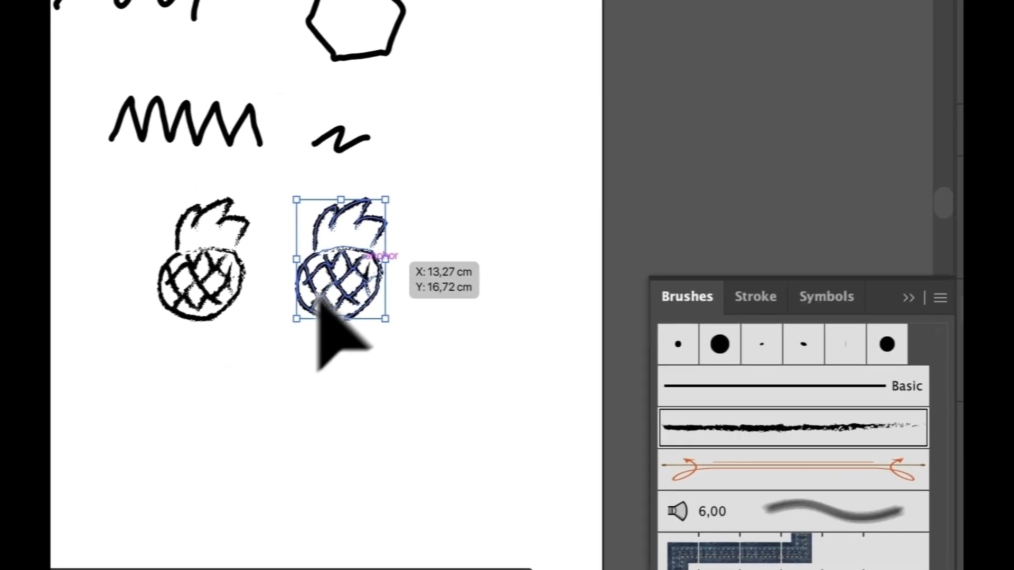
left_click_drag(297, 290, 426, 290)
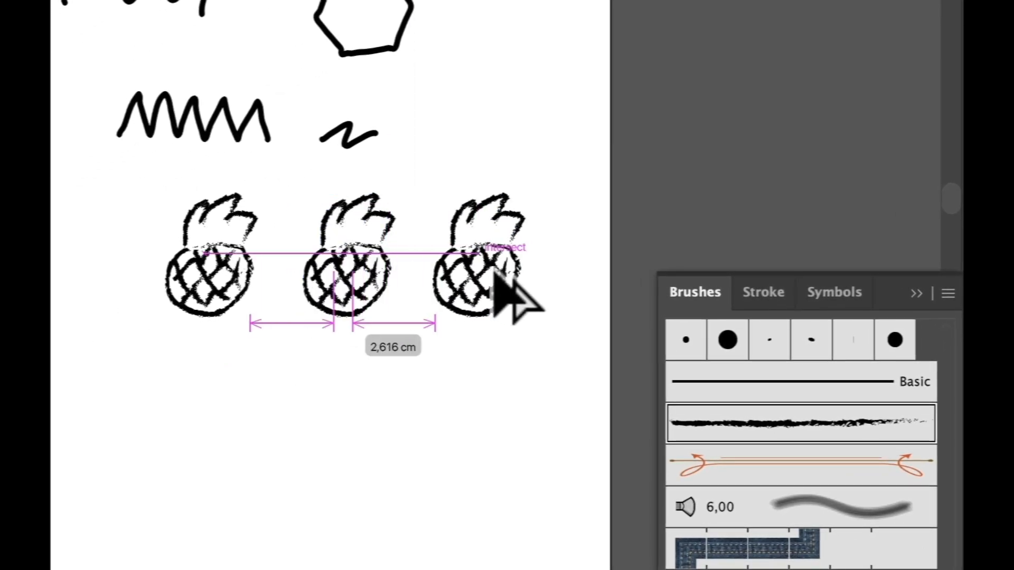
left_click_drag(495, 268, 502, 278)
left_click(407, 195)
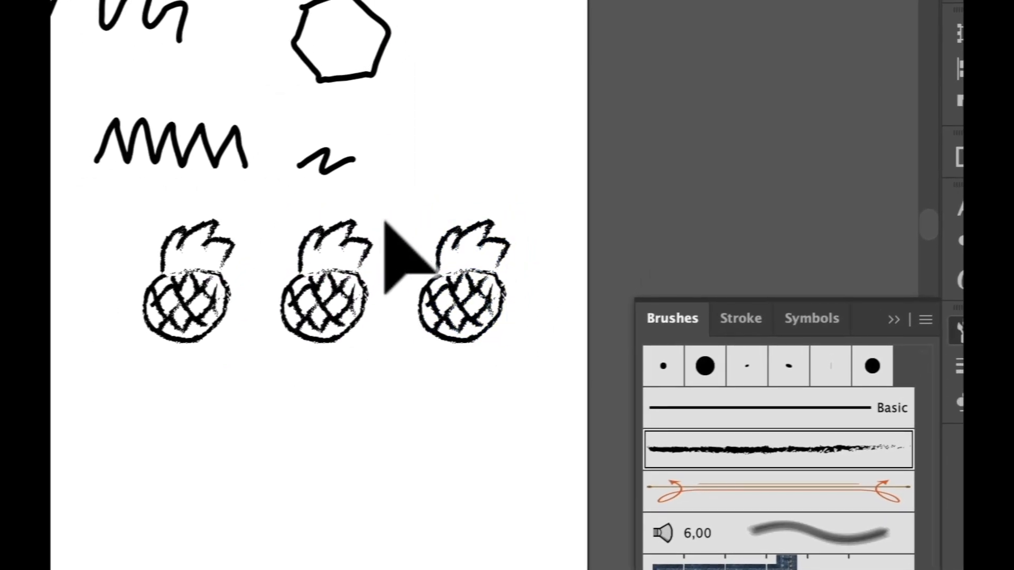
left_click_drag(385, 221, 279, 357)
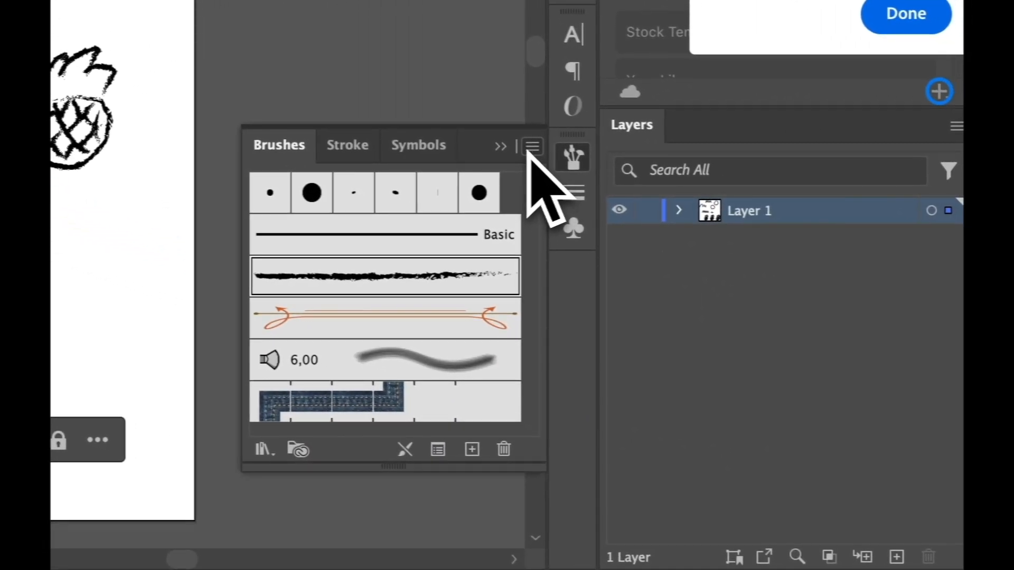
Open the Pattern Arrows brush library from the Brushes panel menu and move it near the drawing
left_click(532, 146)
left_click(533, 148)
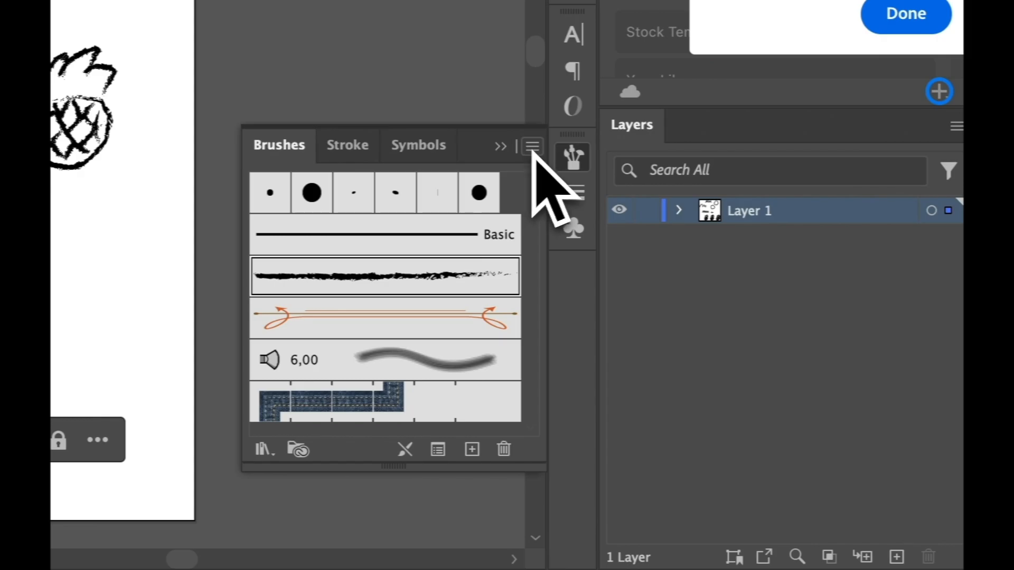
left_click(532, 147)
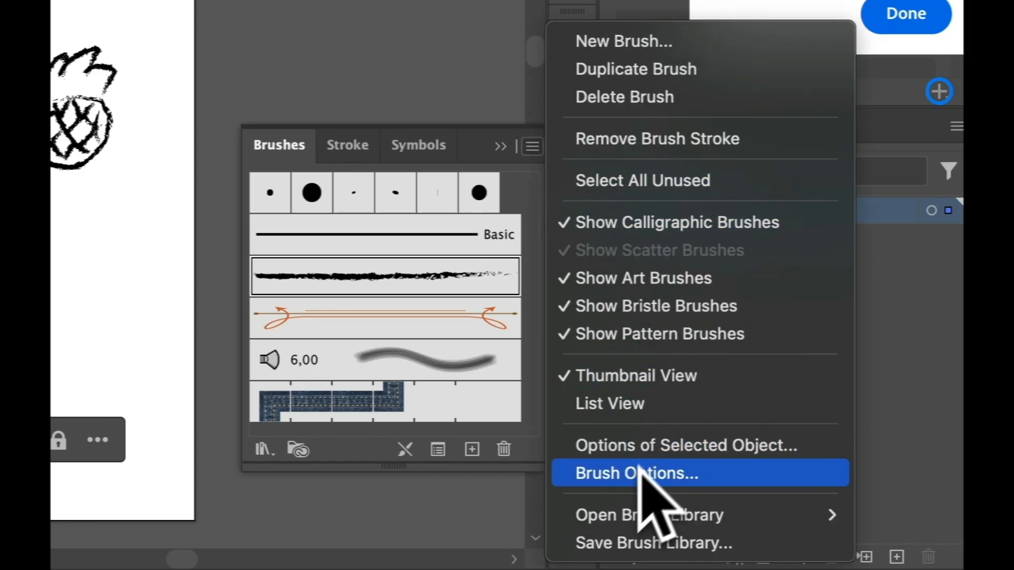
mouse_move(606, 520)
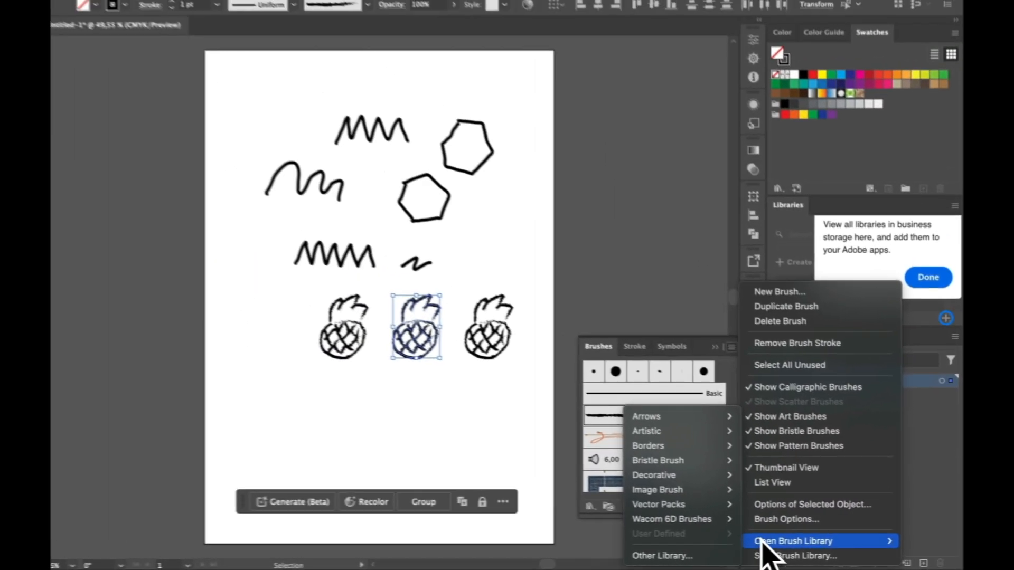
mouse_move(658, 428)
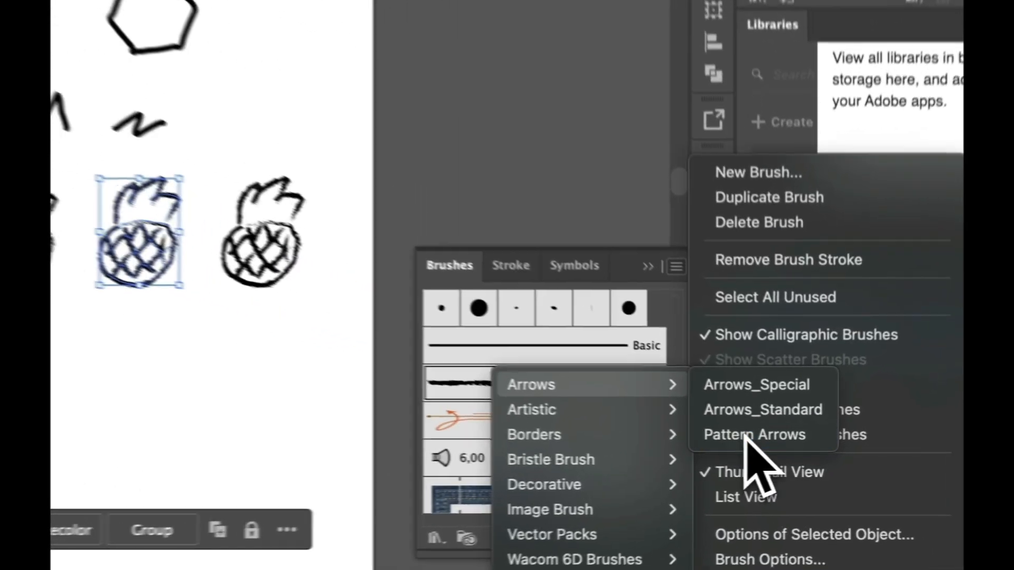
left_click(786, 452)
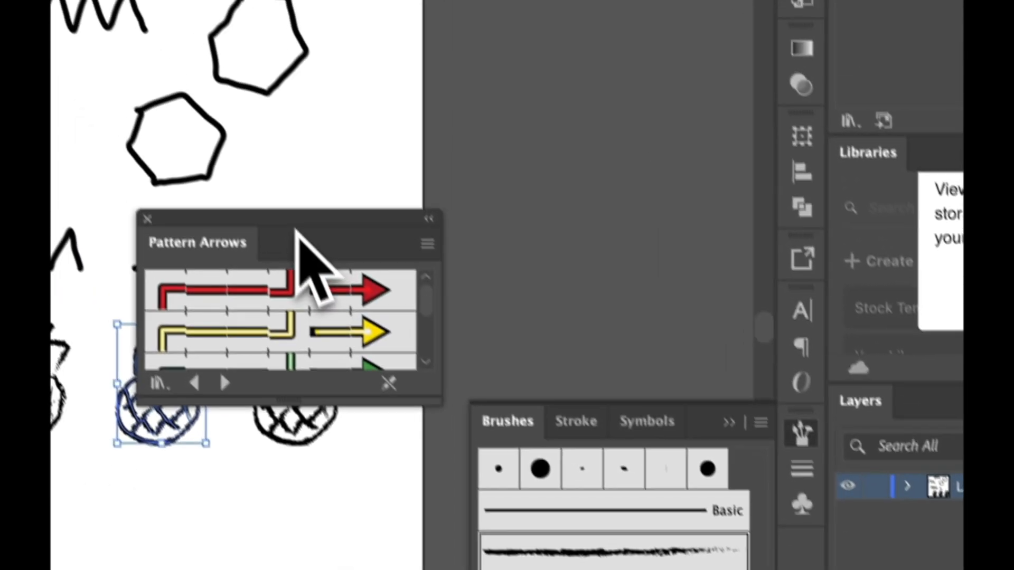
left_click_drag(176, 56, 302, 0)
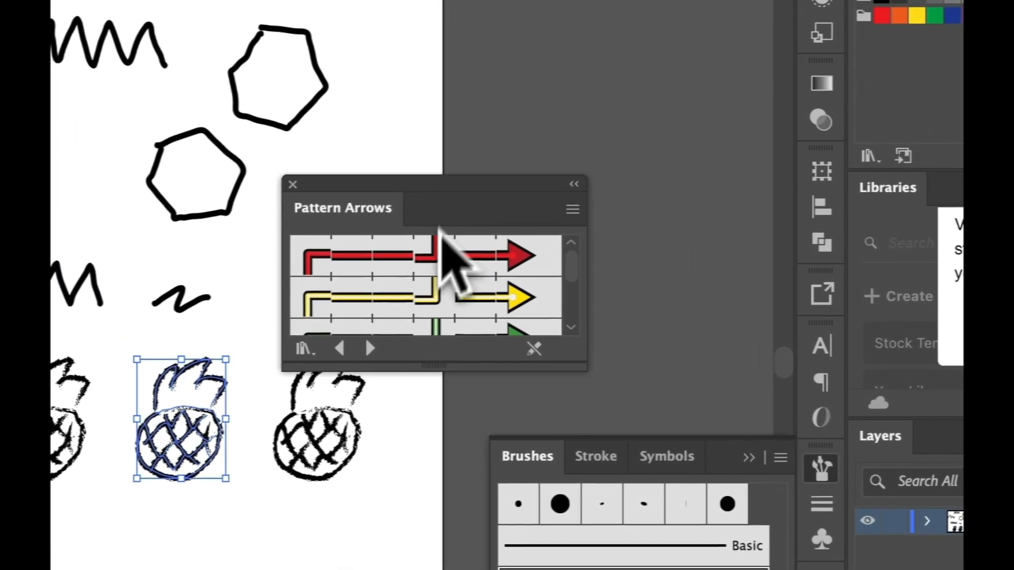
Apply the green arrow brush to the middle pineapple after trying the red and yellow ones
left_click(312, 45)
left_click(429, 295)
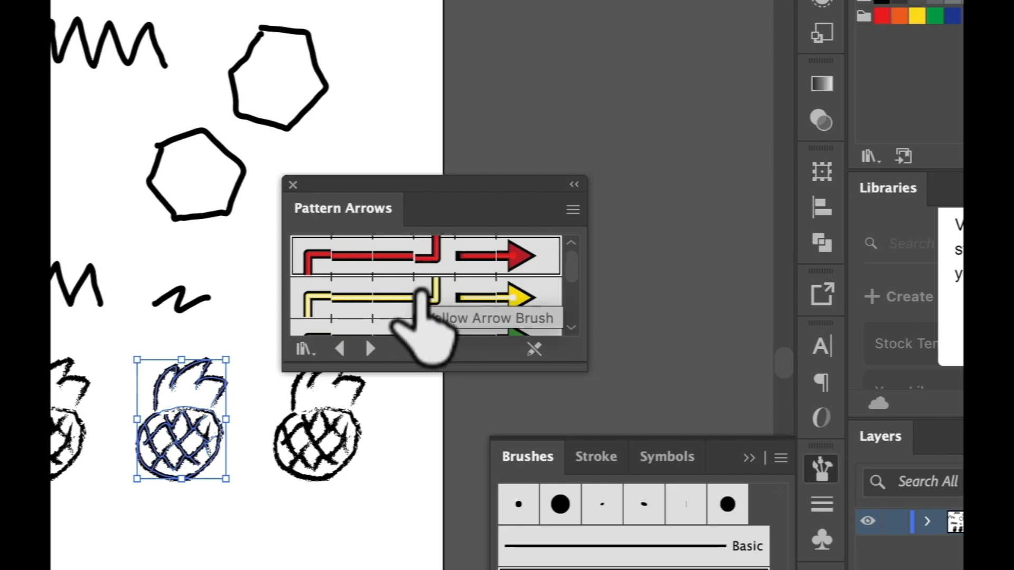
left_click(415, 326)
left_click(407, 293)
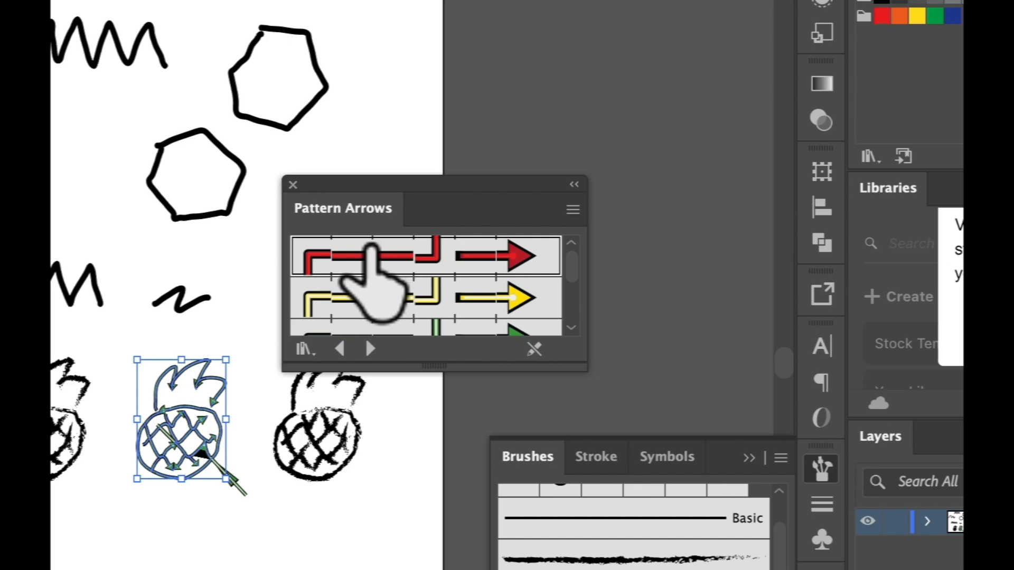
left_click(347, 323)
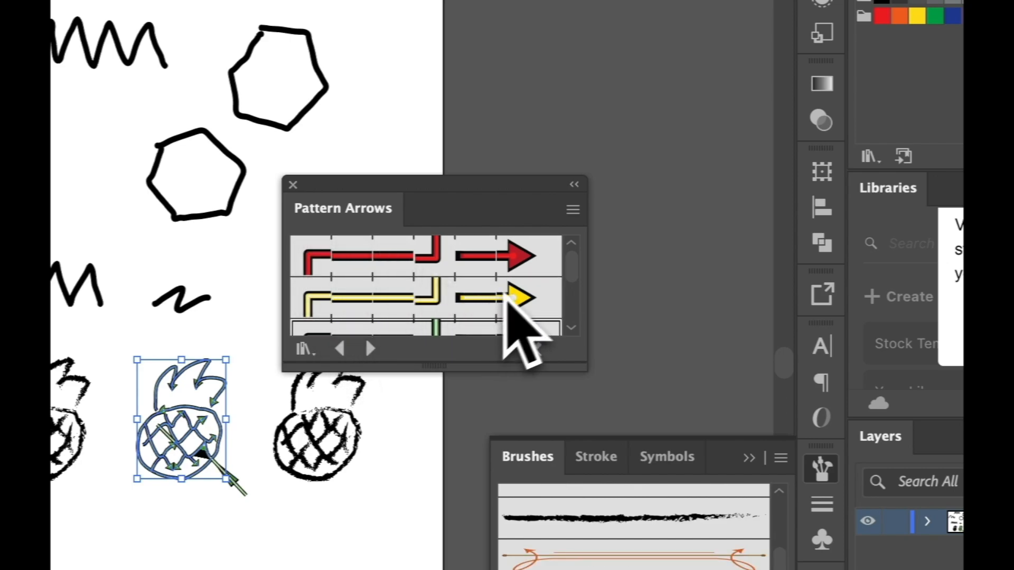
Show pattern brushes in the Pattern Arrows library list and bring up the brush panel menu again
left_click(573, 210)
left_click(639, 248)
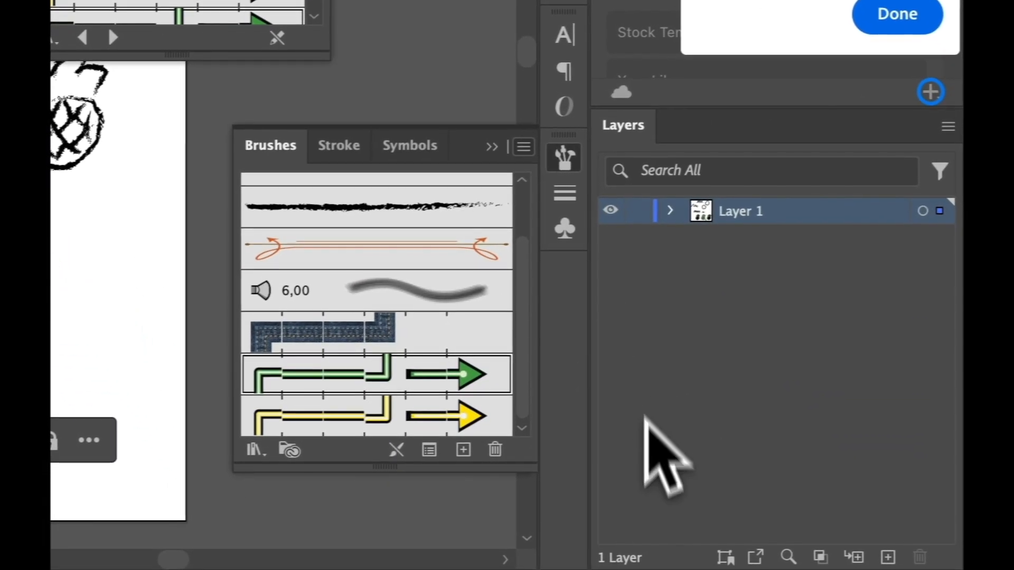
left_click(761, 436)
mouse_move(853, 569)
mouse_move(437, 288)
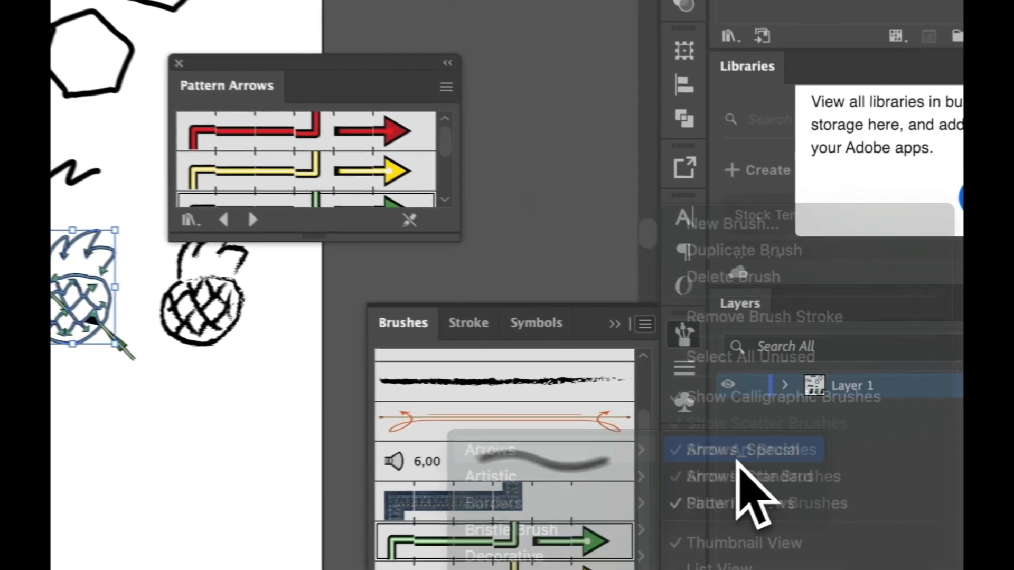
Browse the Arrows_Special brush library, then close the arrow library
left_click(780, 432)
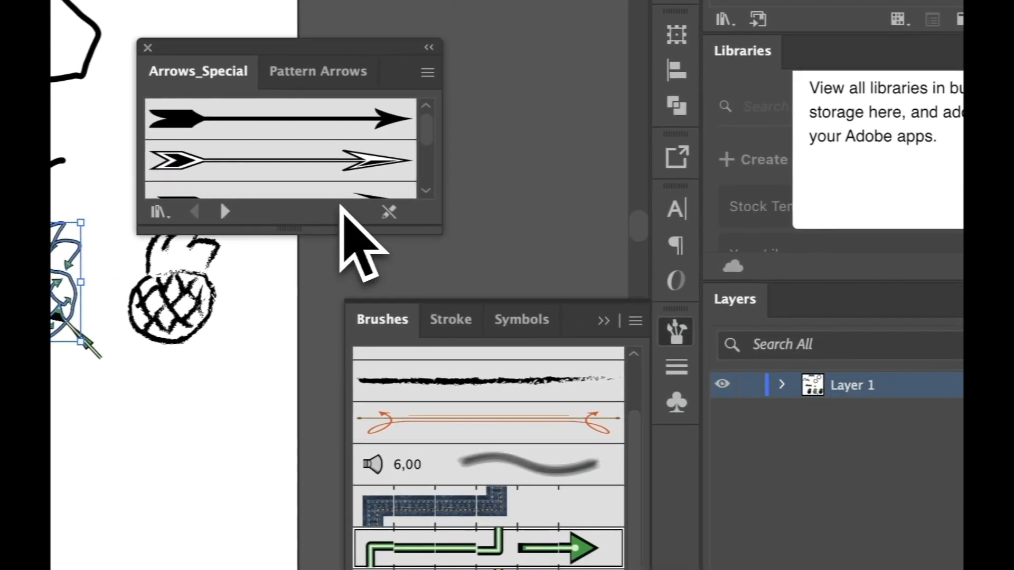
scroll(425, 149, "down", 5)
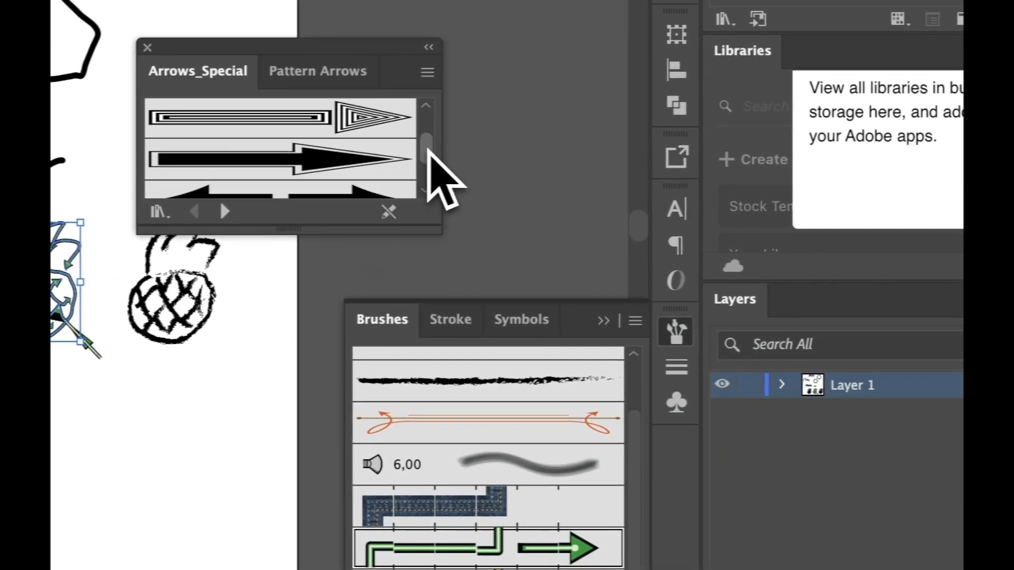
scroll(428, 145, "up", 2)
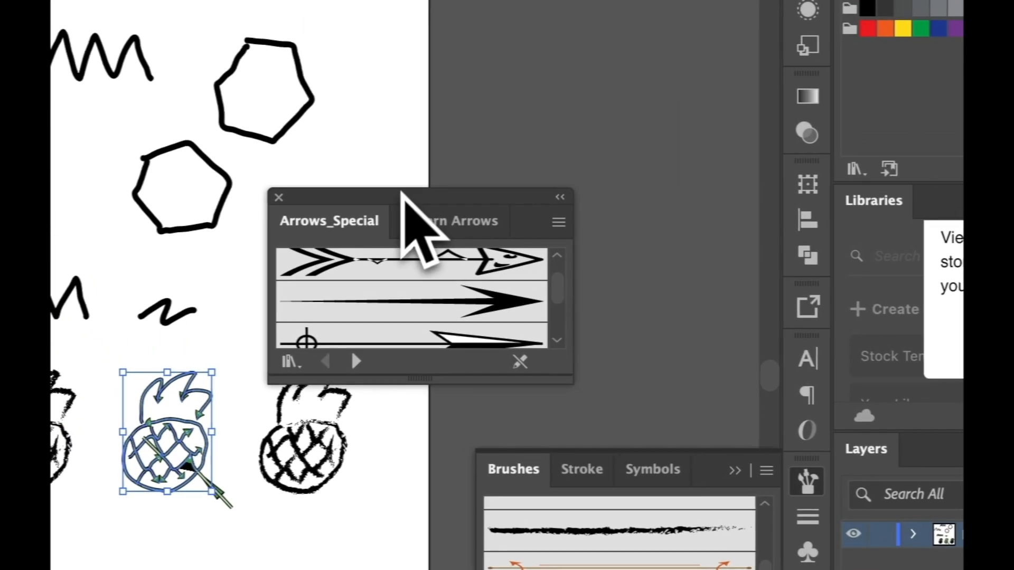
left_click(283, 202)
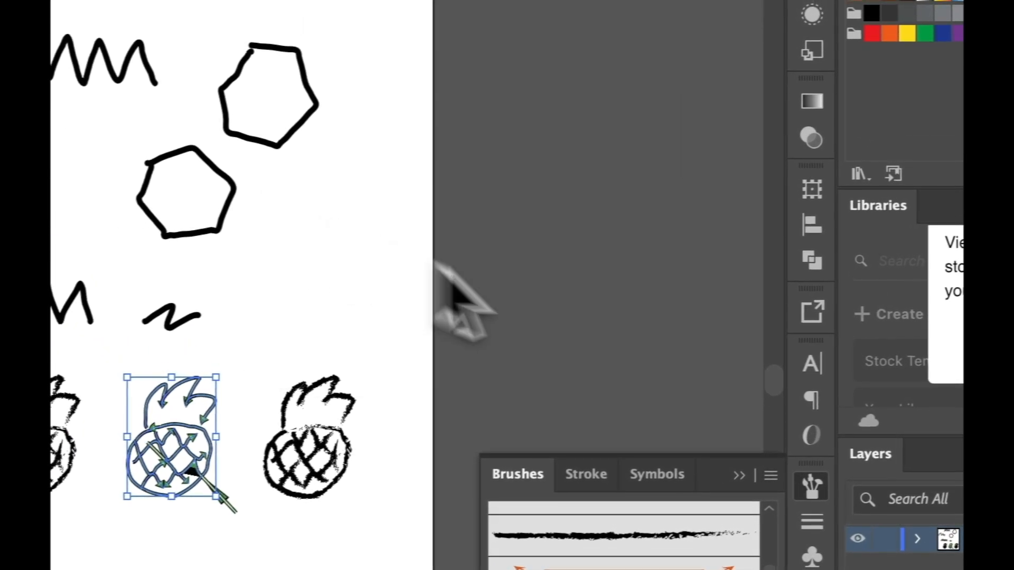
Load the Artistic_Paintbrush library and apply its heavy black paintbrushes to the middle pineapple
left_click(576, 219)
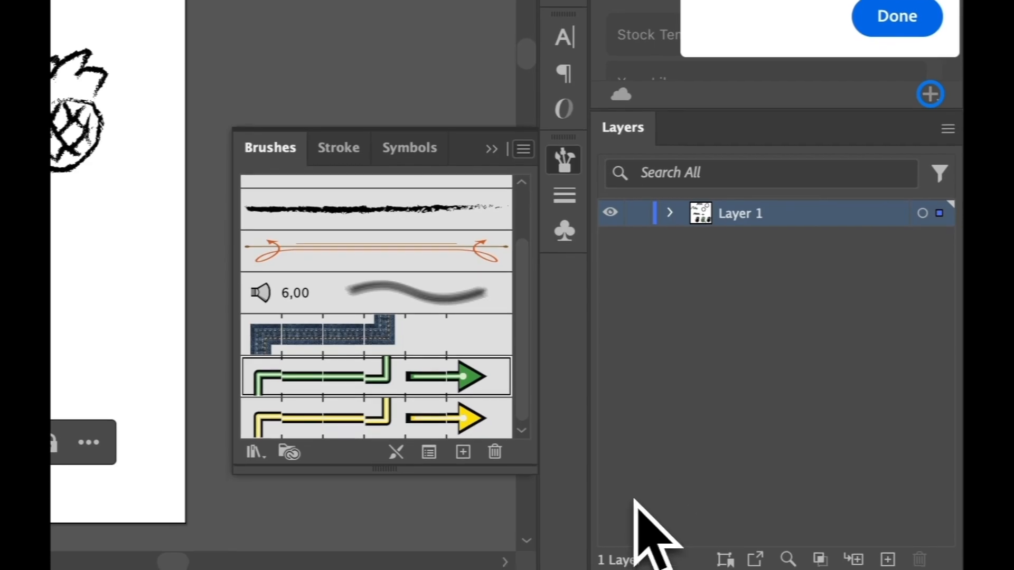
mouse_move(625, 517)
mouse_move(475, 309)
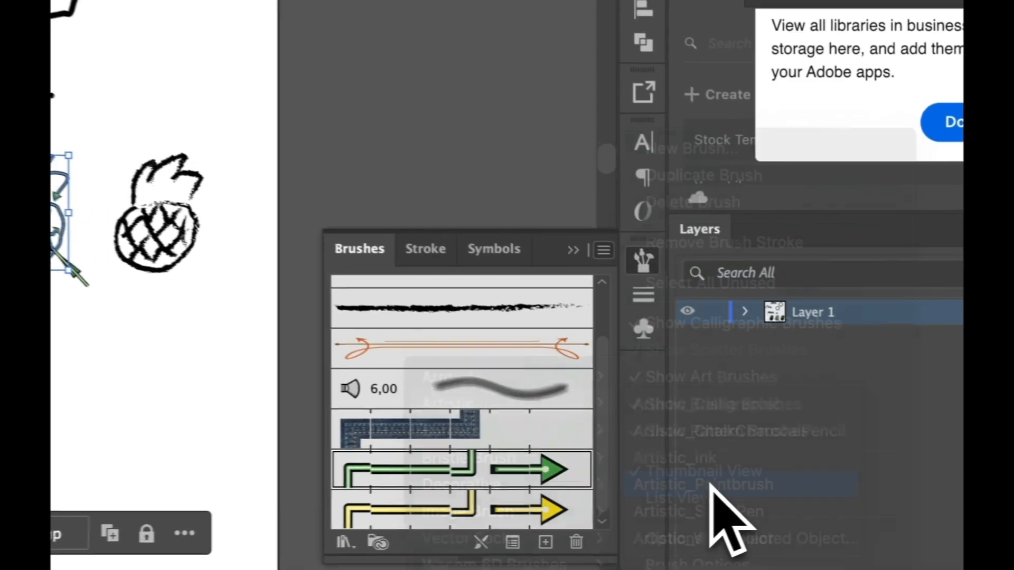
left_click(710, 485)
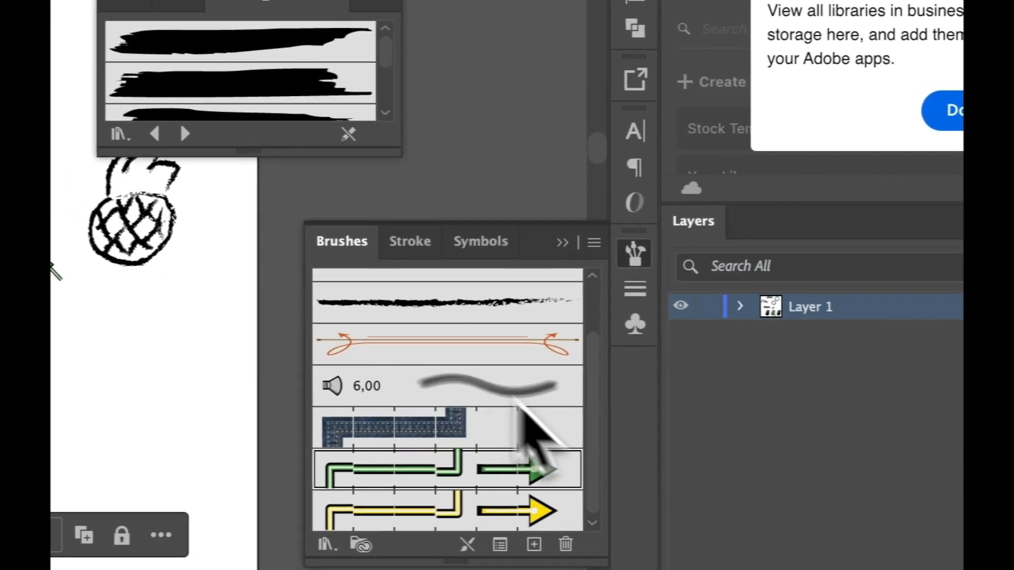
left_click(323, 95)
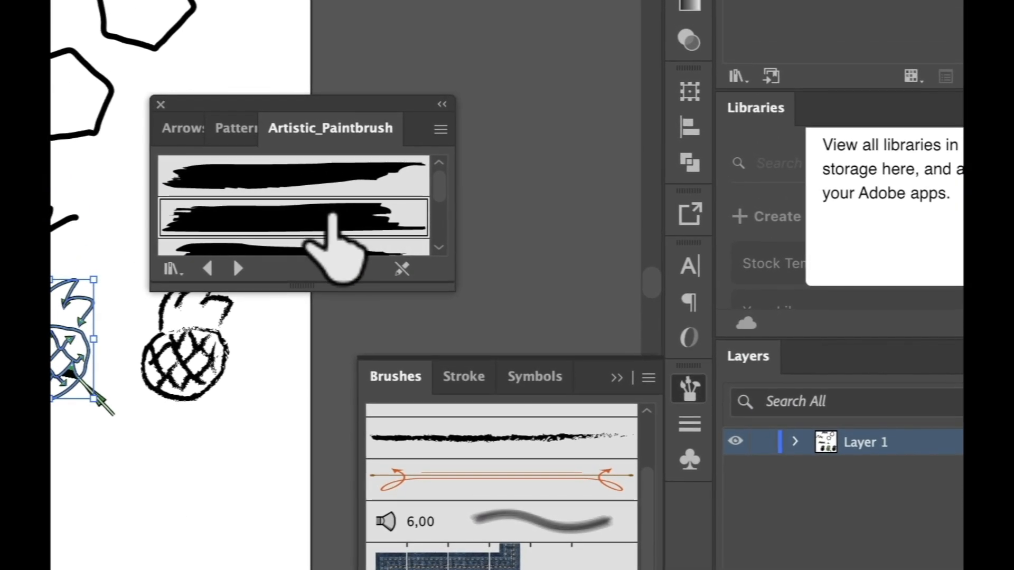
left_click(293, 182)
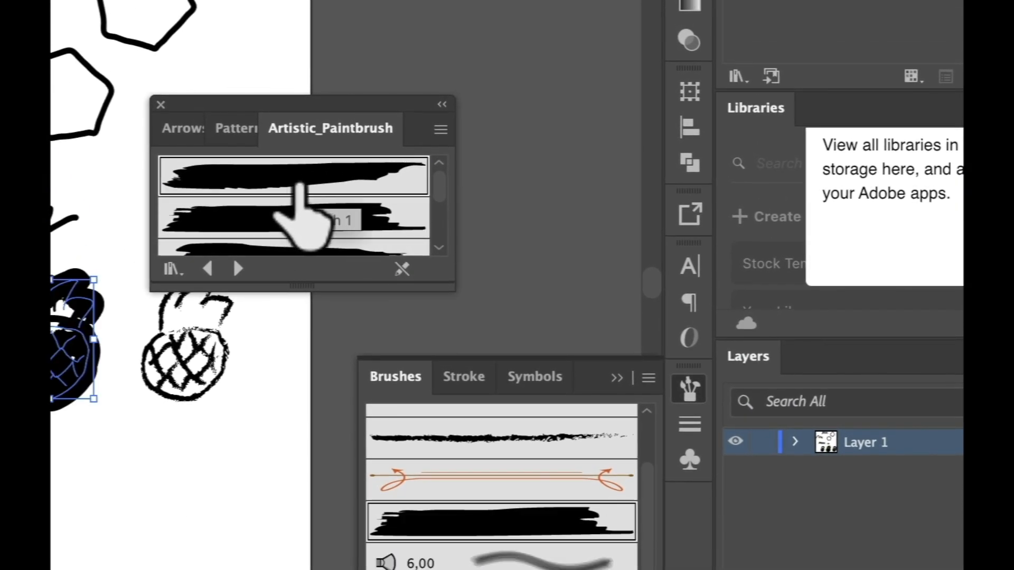
left_click(294, 217)
left_click(287, 244)
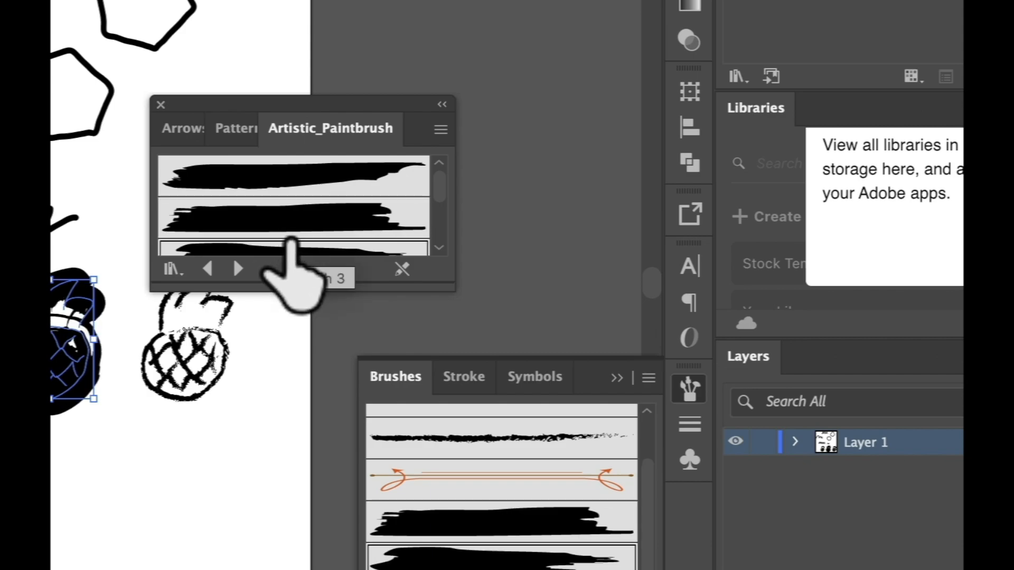
left_click(439, 130)
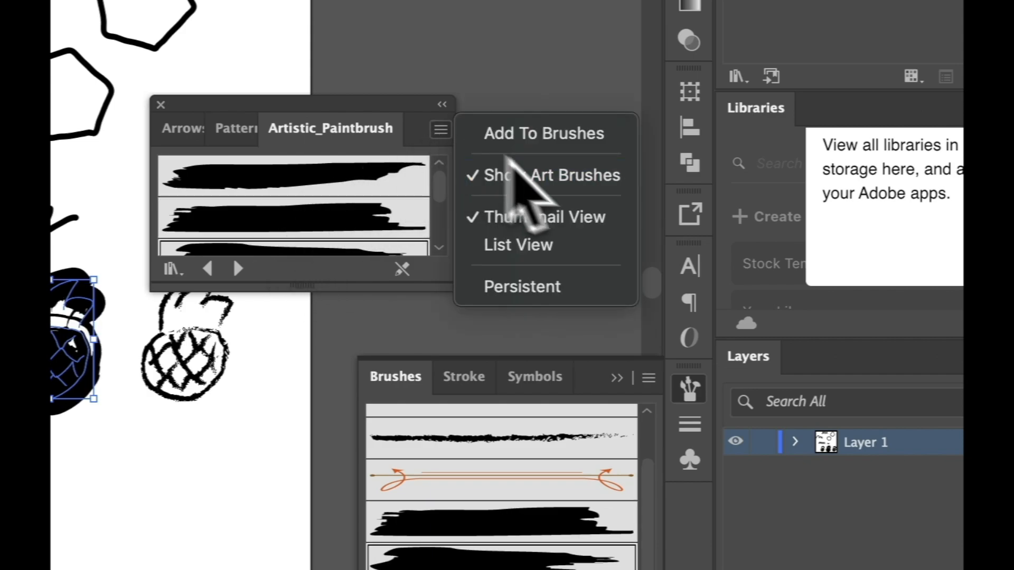
left_click(434, 135)
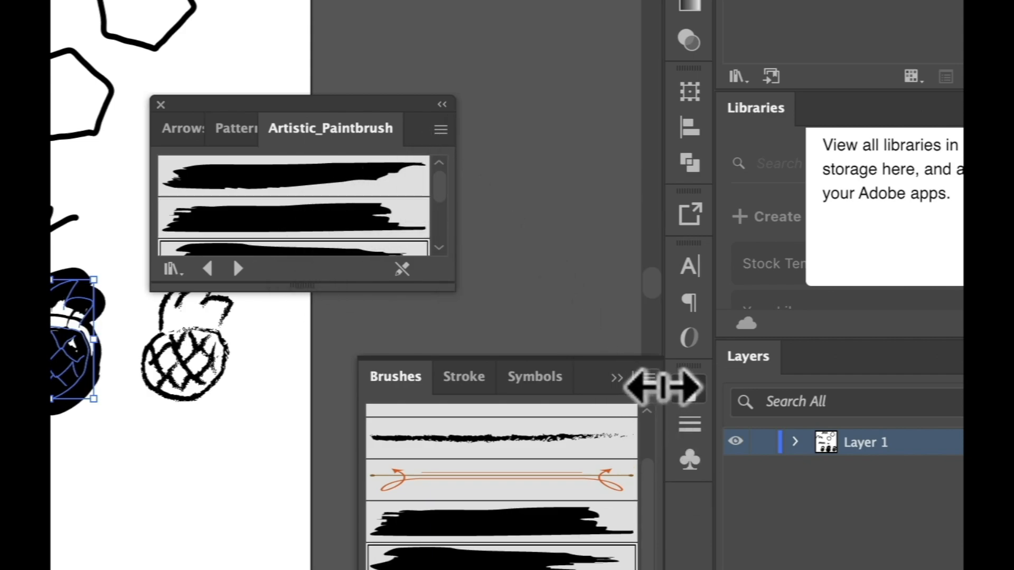
left_click(649, 378)
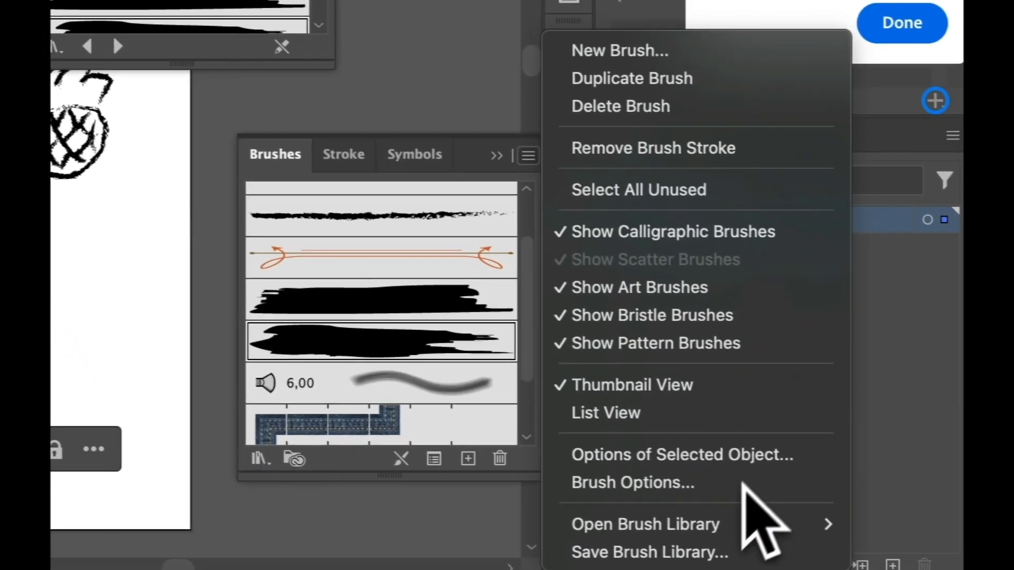
Load the Hand Drawn brushes vector pack and apply a dense scribble brush to the middle pineapple
mouse_move(739, 525)
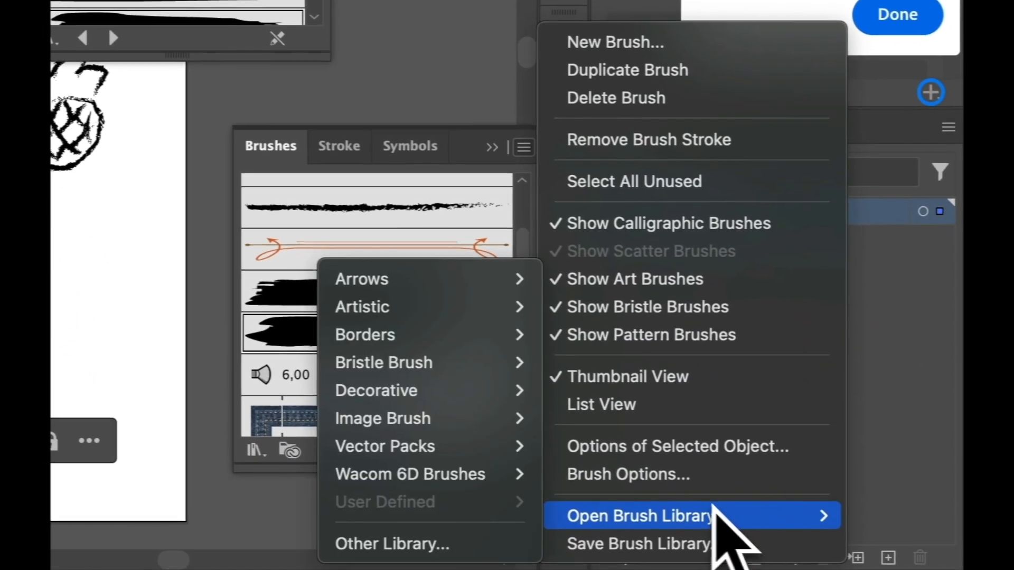
mouse_move(401, 420)
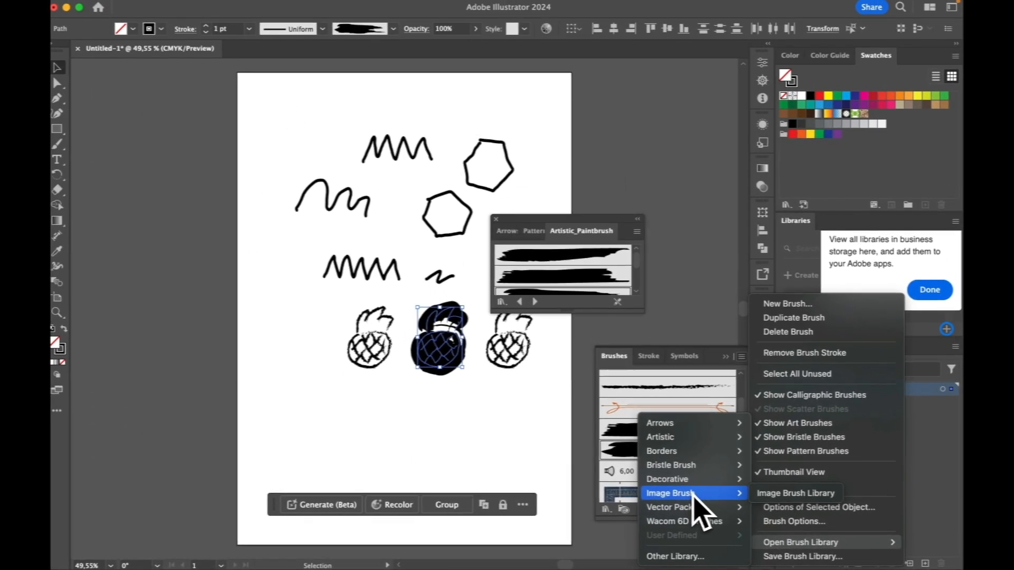
mouse_move(677, 508)
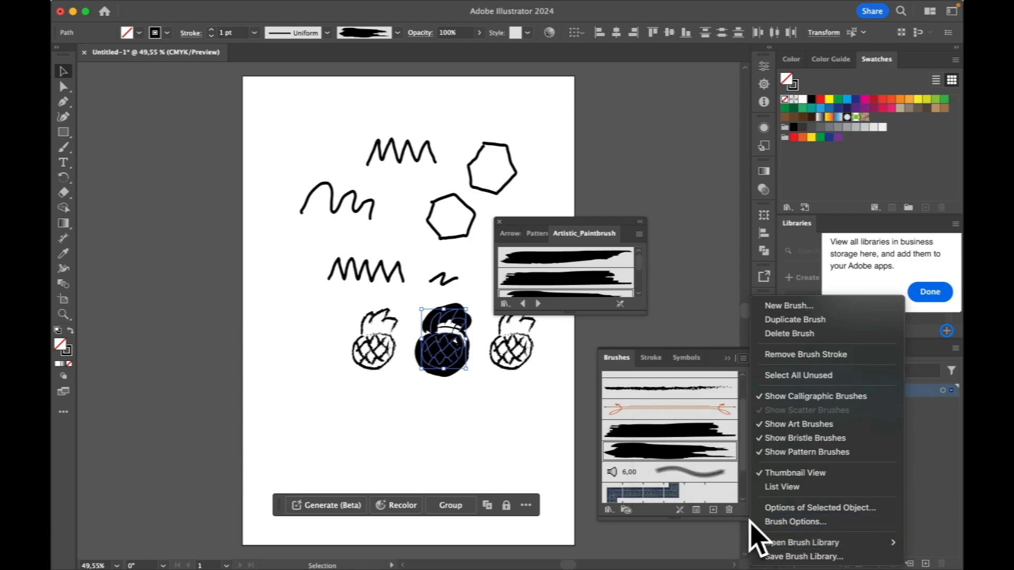
mouse_move(780, 542)
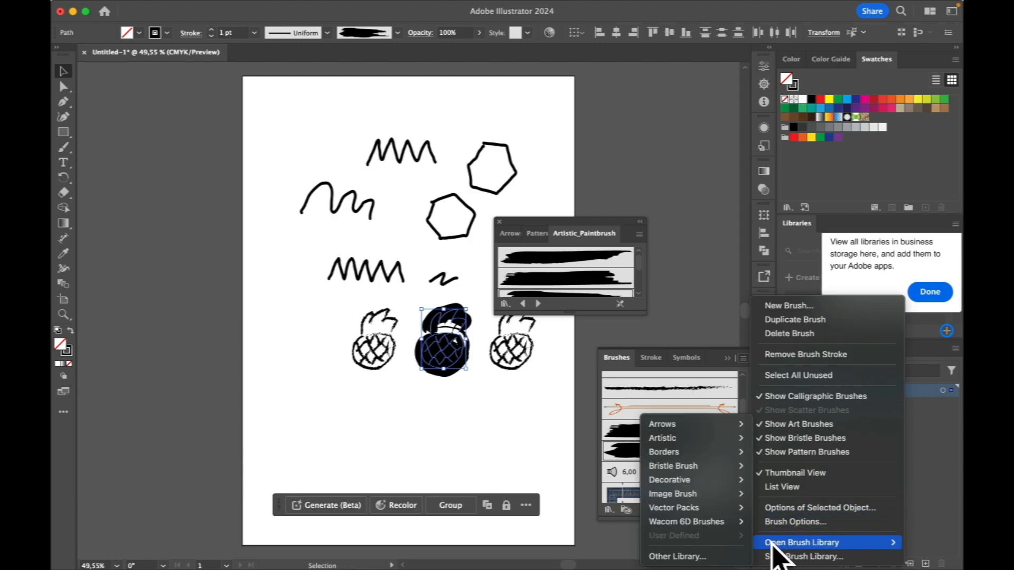
mouse_move(738, 510)
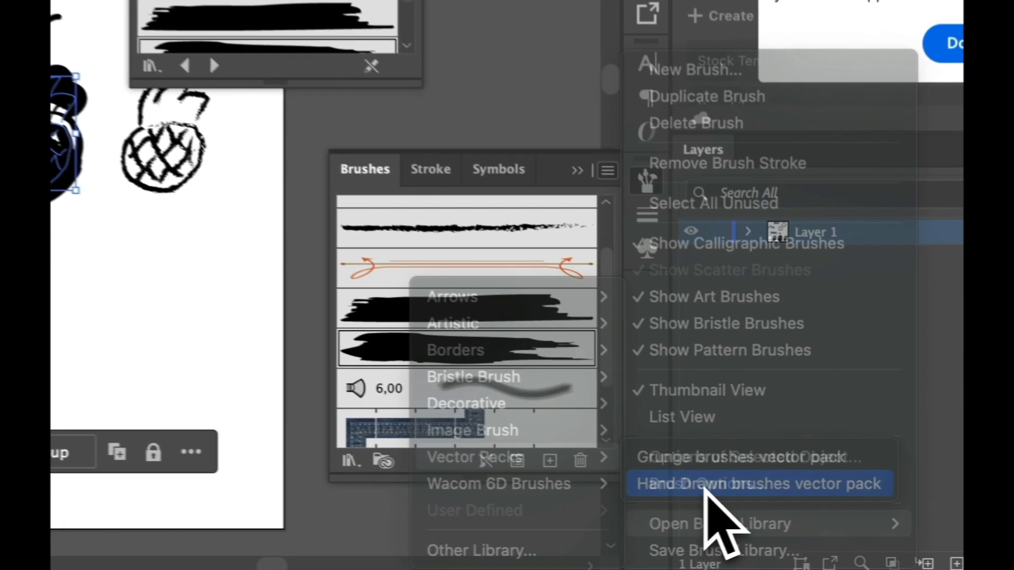
left_click(797, 522)
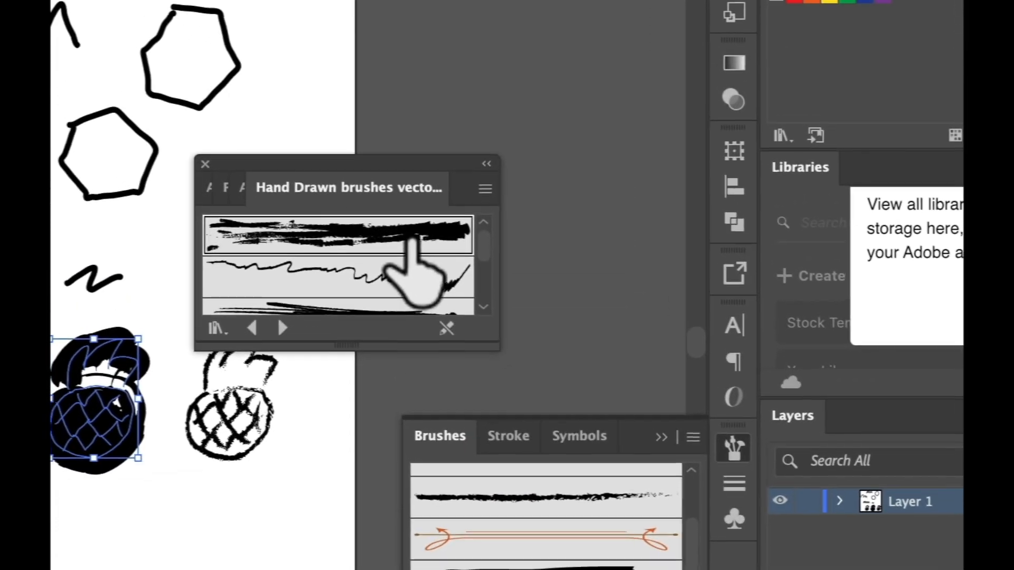
left_click(366, 174)
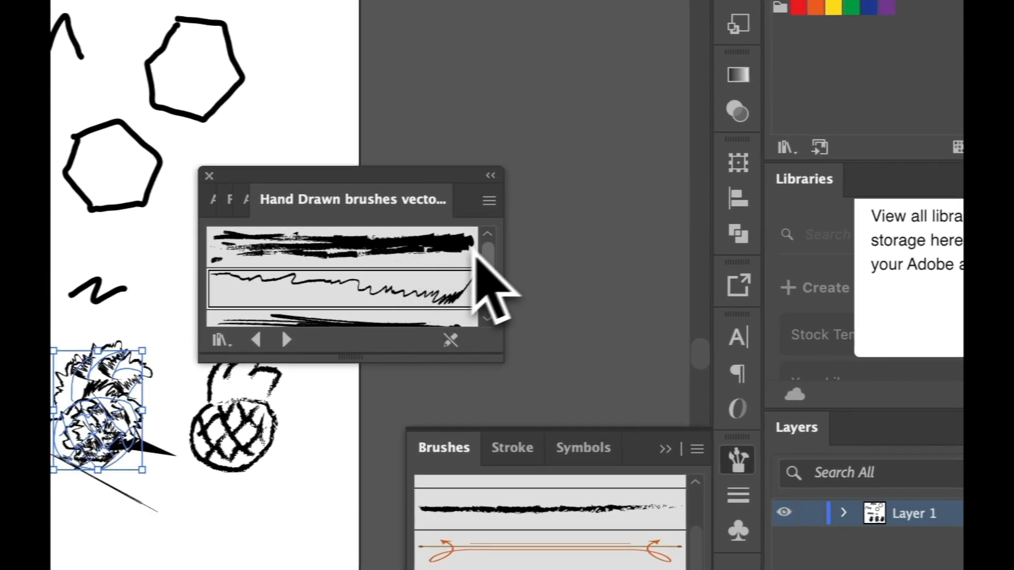
left_click_drag(485, 259, 483, 276)
left_click(453, 297)
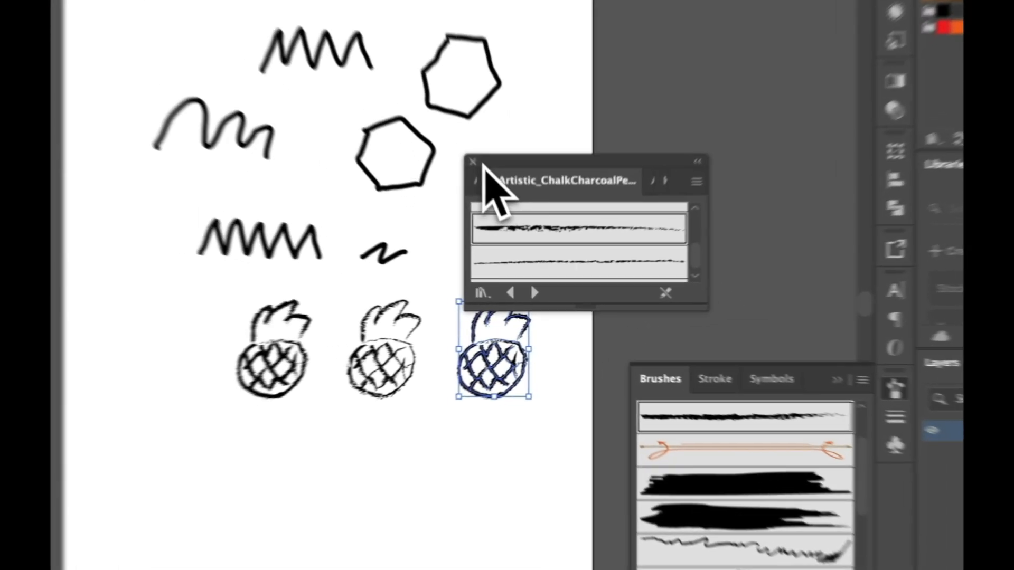
Close the brush library and delete the right-hand pineapple
left_click(499, 221)
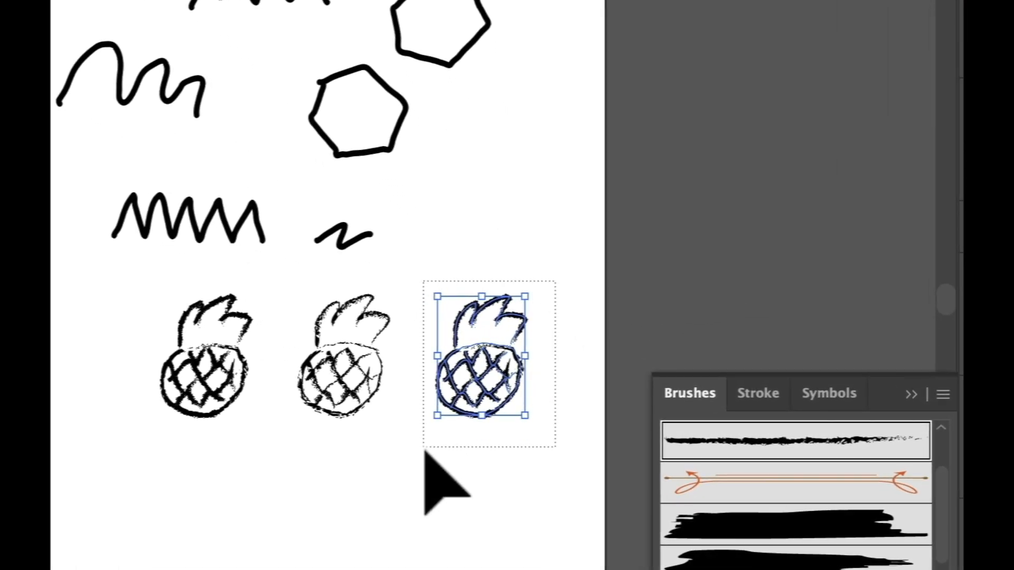
key("Delete")
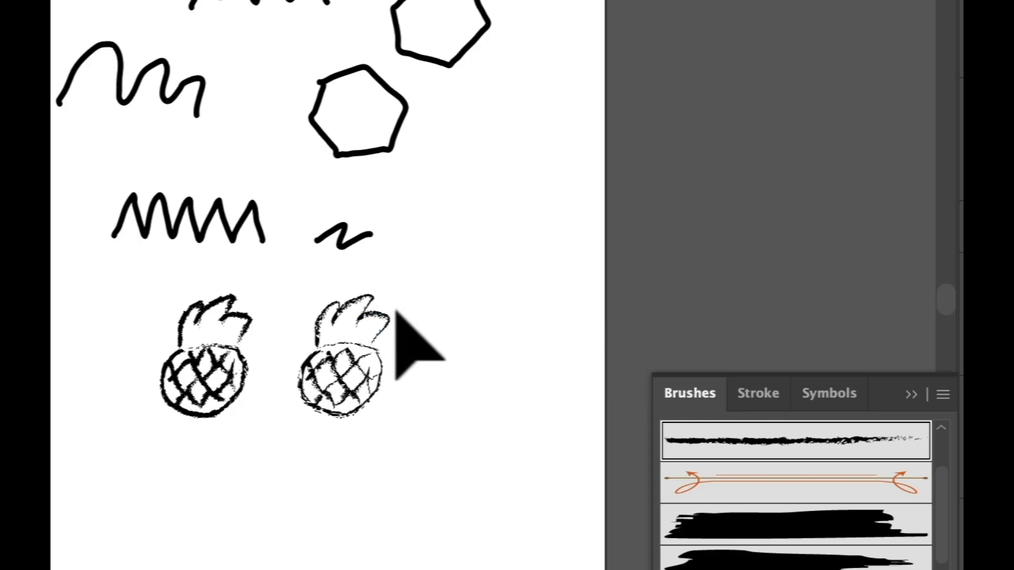
left_click_drag(396, 310, 294, 431)
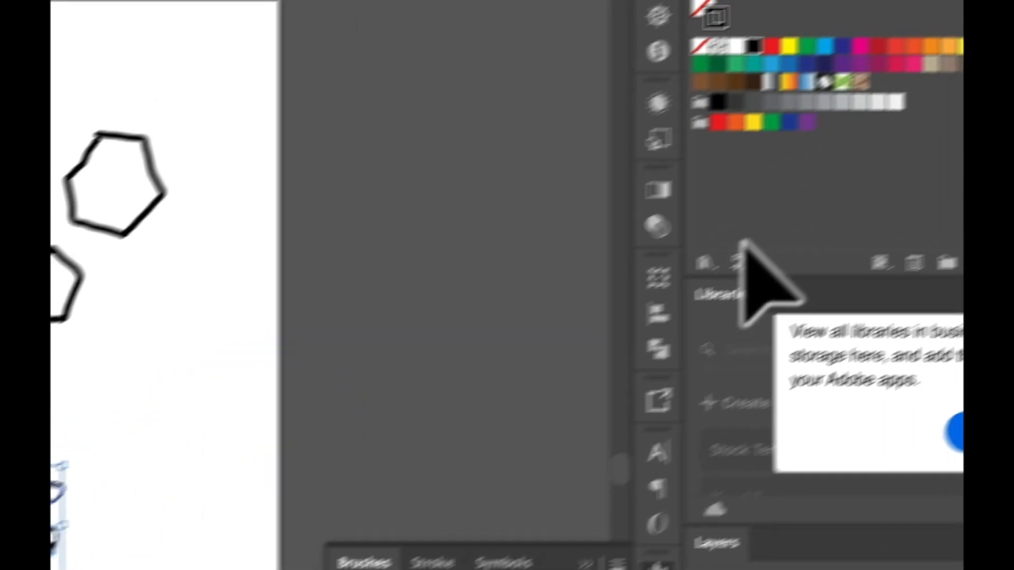
Change the Illustrator stroke colour from red to orange in the Swatches panel
left_click(878, 46)
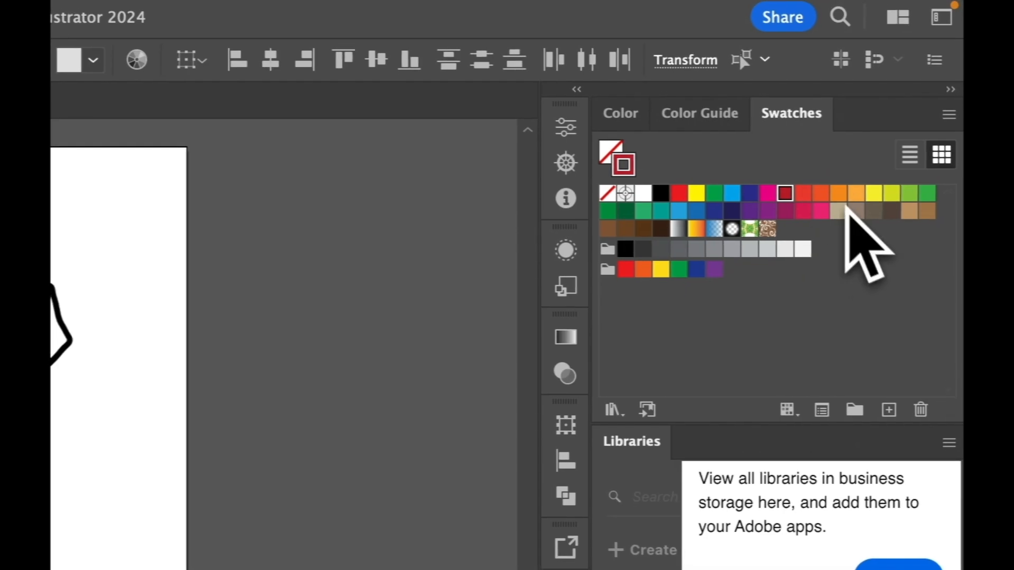
left_click(837, 198)
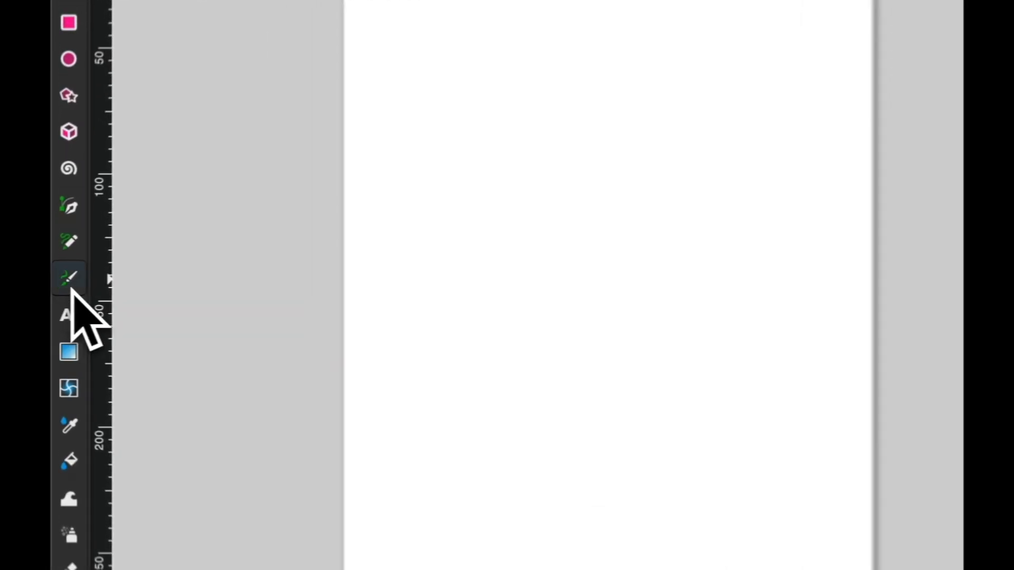
Draw broad black looping test strokes across the page with the Calligraphy pen at width 50
left_click(62, 287)
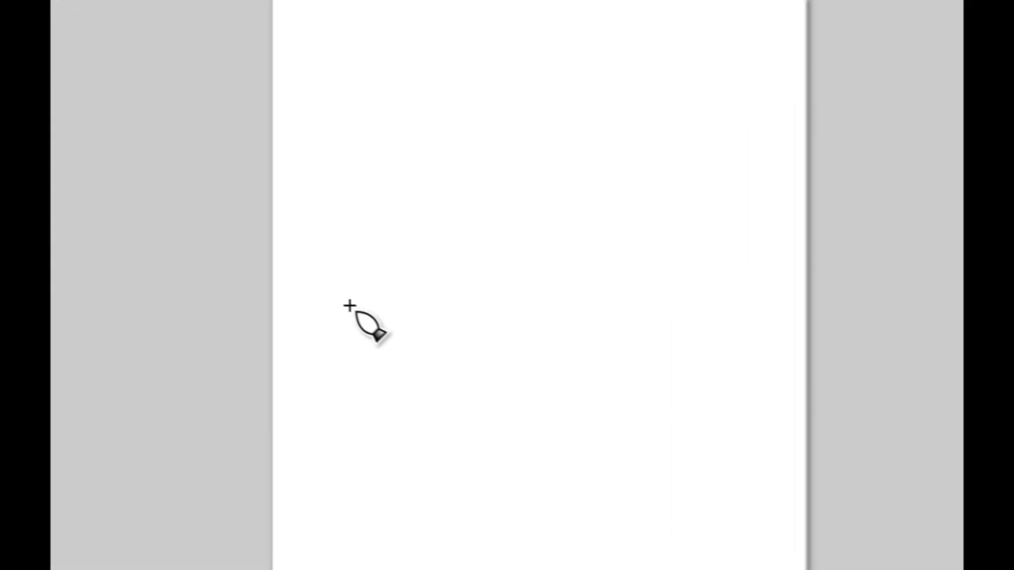
mouse_move(259, 258)
left_mouse_down()
mouse_move(284, 240)
mouse_move(342, 241)
left_mouse_up()
mouse_move(545, 280)
left_mouse_down()
mouse_move(616, 285)
mouse_move(672, 305)
mouse_move(679, 219)
mouse_move(696, 203)
left_mouse_up()
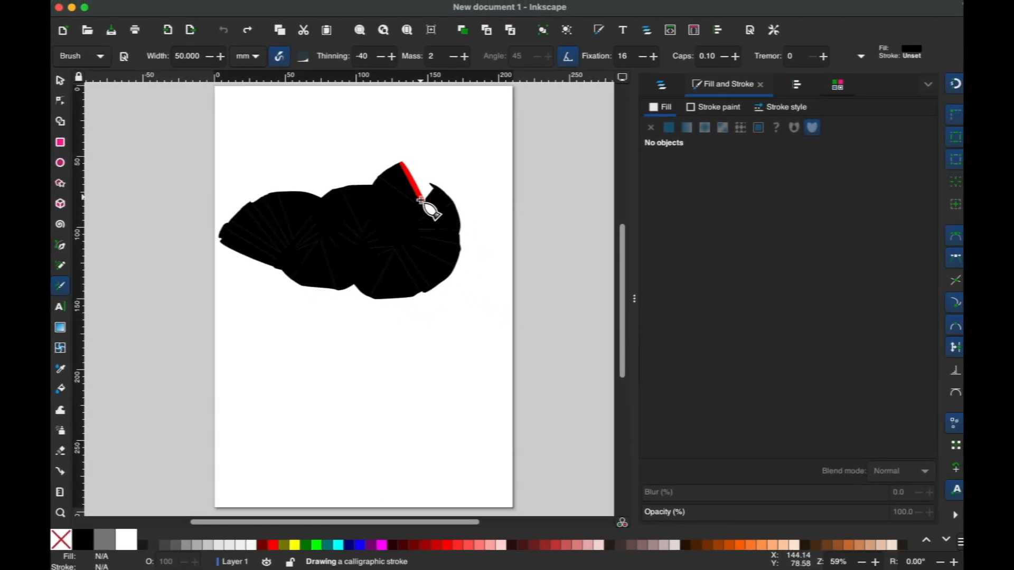
mouse_move(421, 200)
left_mouse_down()
mouse_move(444, 219)
mouse_move(433, 254)
left_mouse_up()
mouse_move(381, 292)
left_mouse_down()
mouse_move(421, 322)
mouse_move(390, 358)
mouse_move(337, 335)
mouse_move(301, 364)
left_mouse_up()
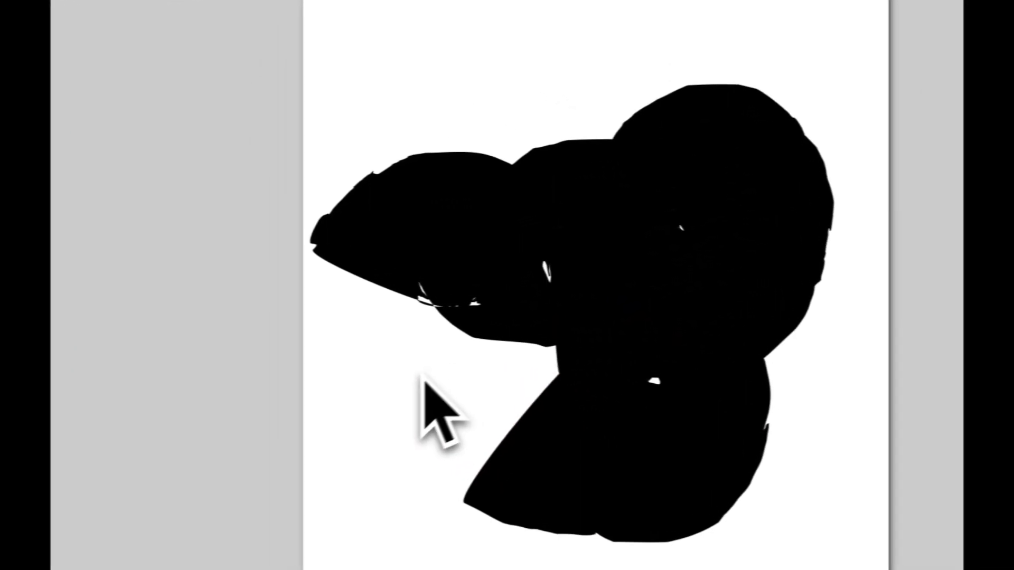
mouse_move(399, 407)
left_mouse_down()
mouse_move(471, 430)
mouse_move(584, 381)
left_mouse_up()
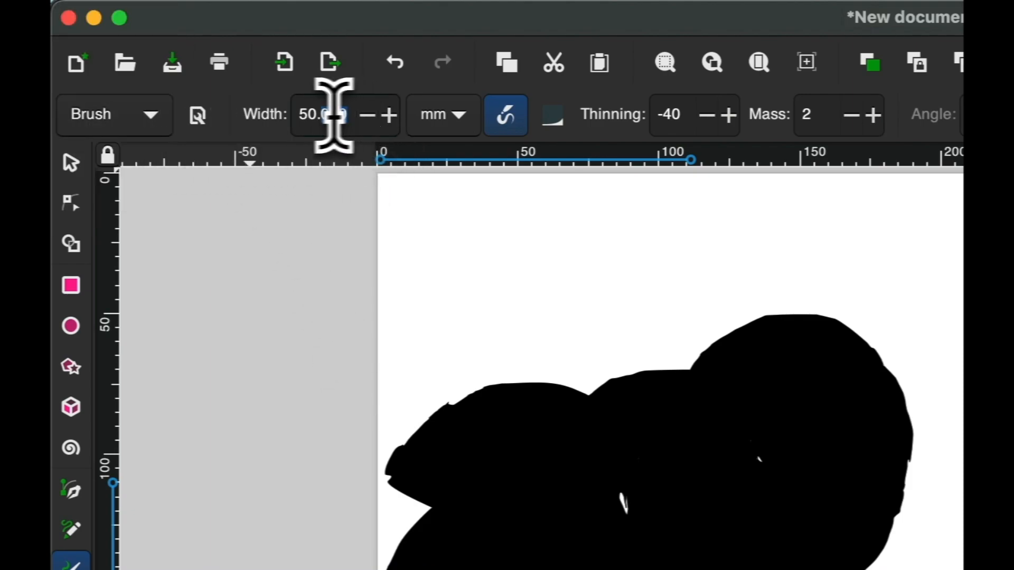
Reduce the calligraphy width to 5 and delete both thick test strokes to blank the page
left_click_drag(335, 113, 294, 120)
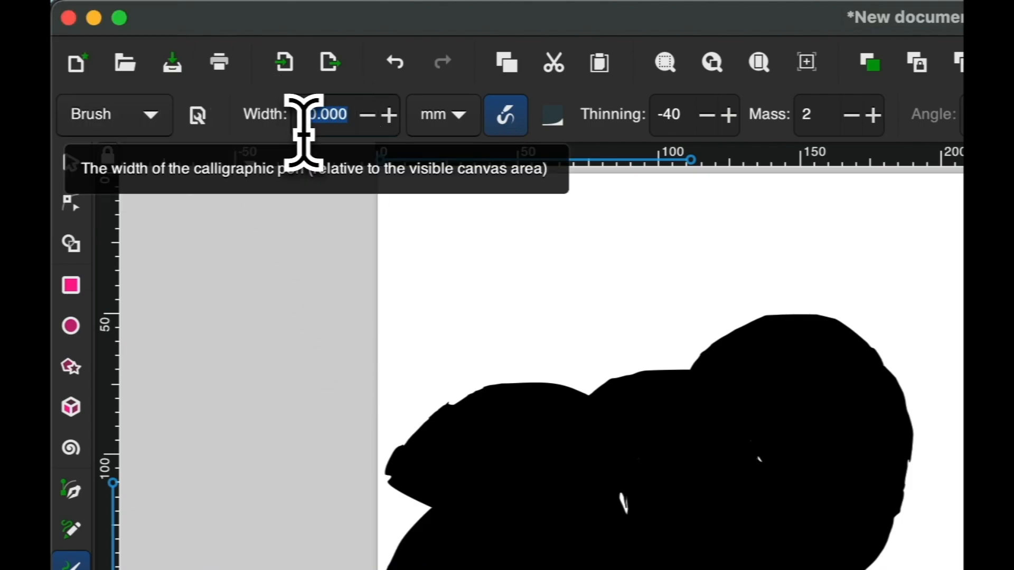
key("BackSpace")
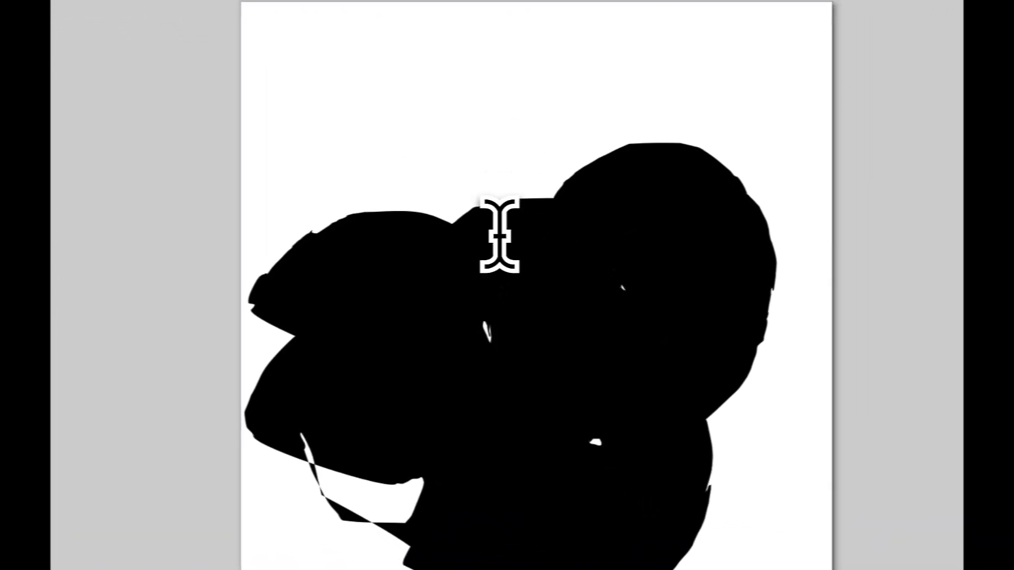
key("s")
left_click(537, 291)
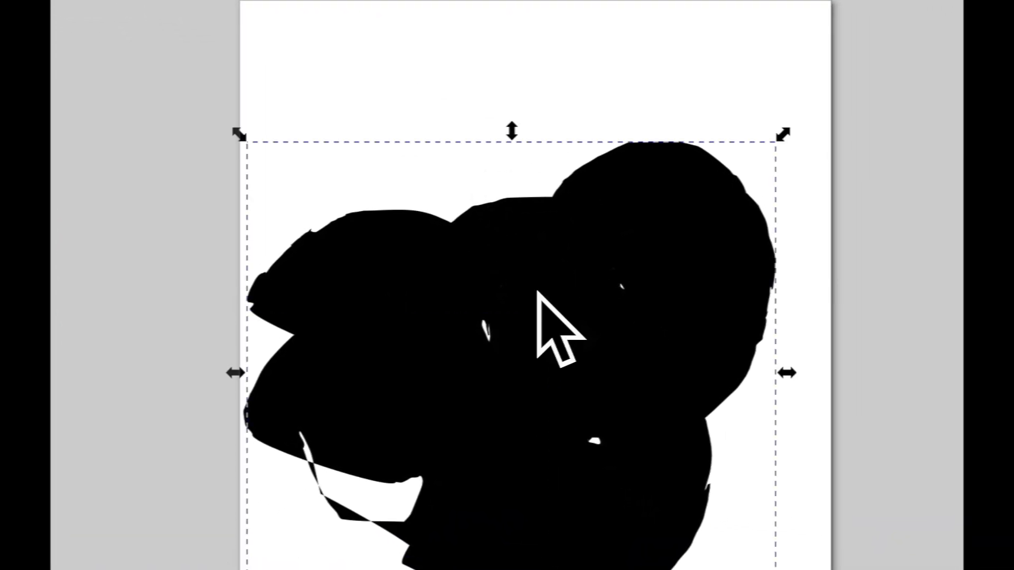
key("Delete")
left_click(399, 377)
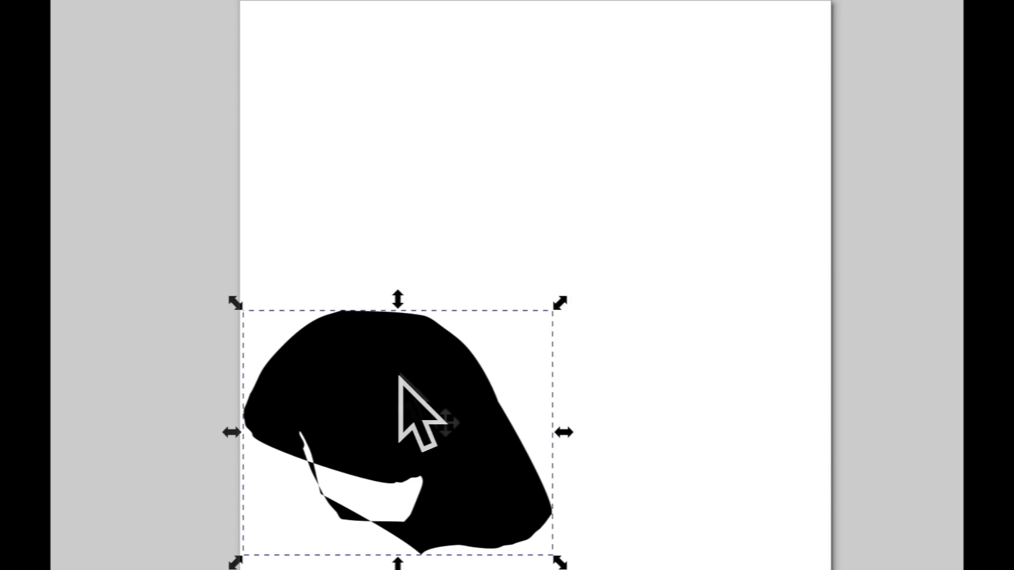
key("Delete")
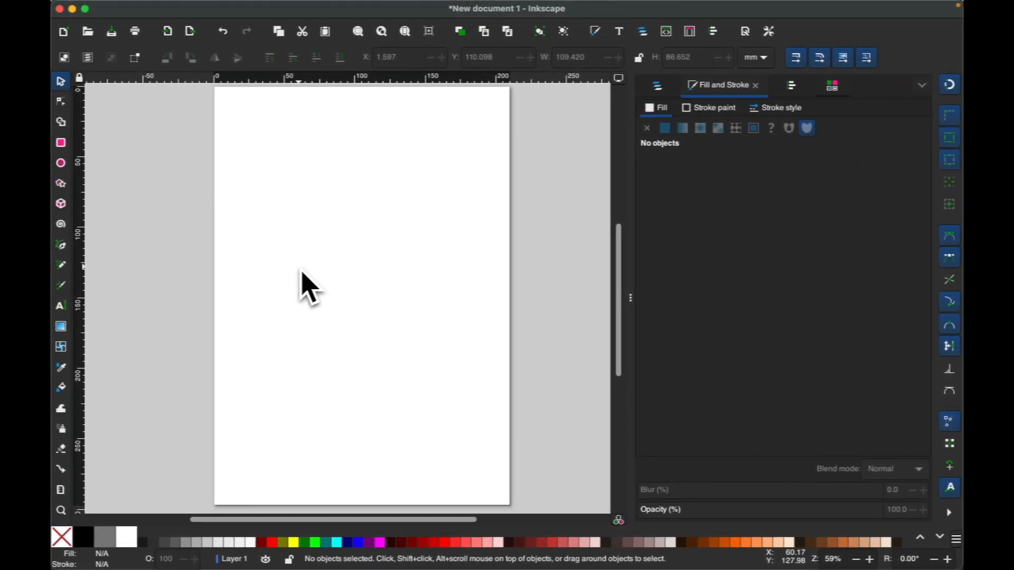
Draw a thinner wavy calligraphy stroke at 5 mm width, then bring up the preset list
key("c")
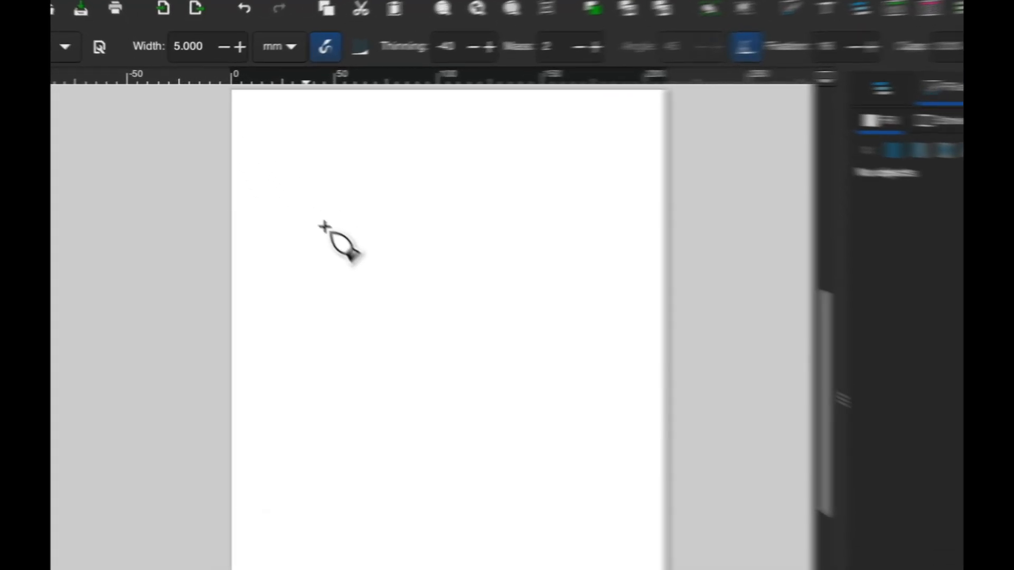
left_click_drag(260, 199, 383, 200)
mouse_move(588, 320)
left_mouse_down()
mouse_move(675, 355)
mouse_move(716, 345)
mouse_move(733, 312)
left_mouse_up()
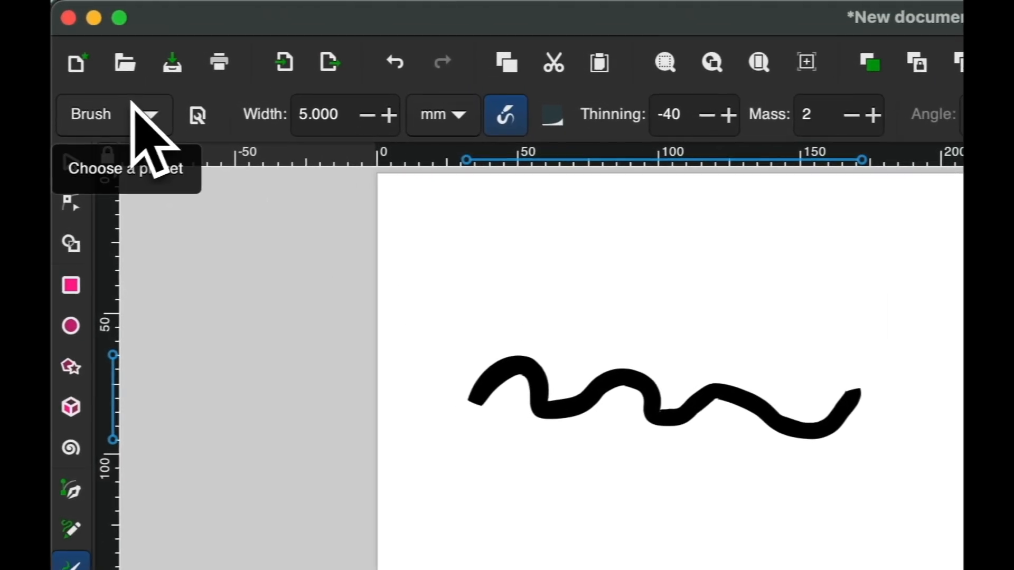
left_click(132, 103)
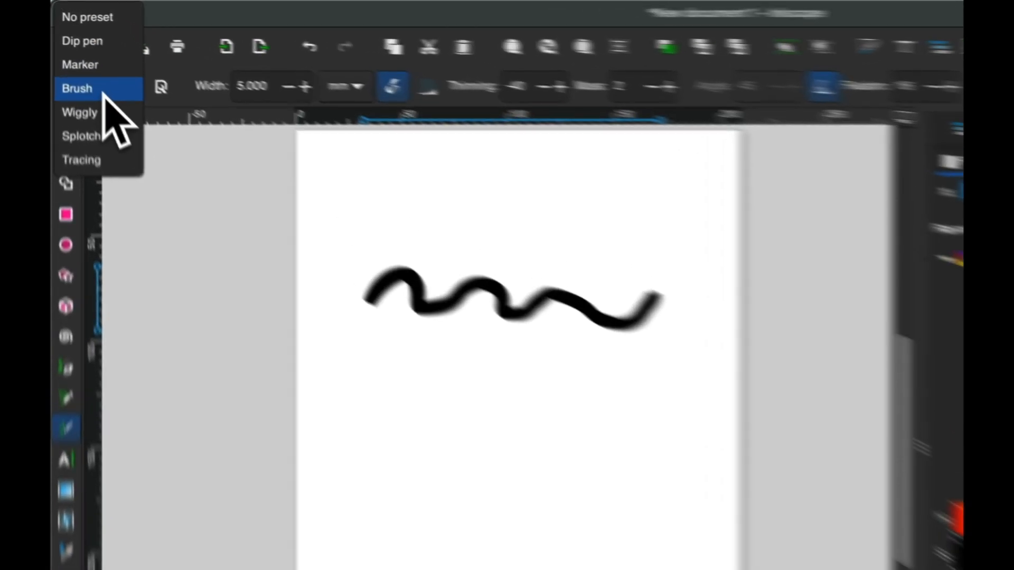
With the Brush preset, draw a thick Z-shaped stroke and a zigzag scribble below the wave
left_click(84, 58)
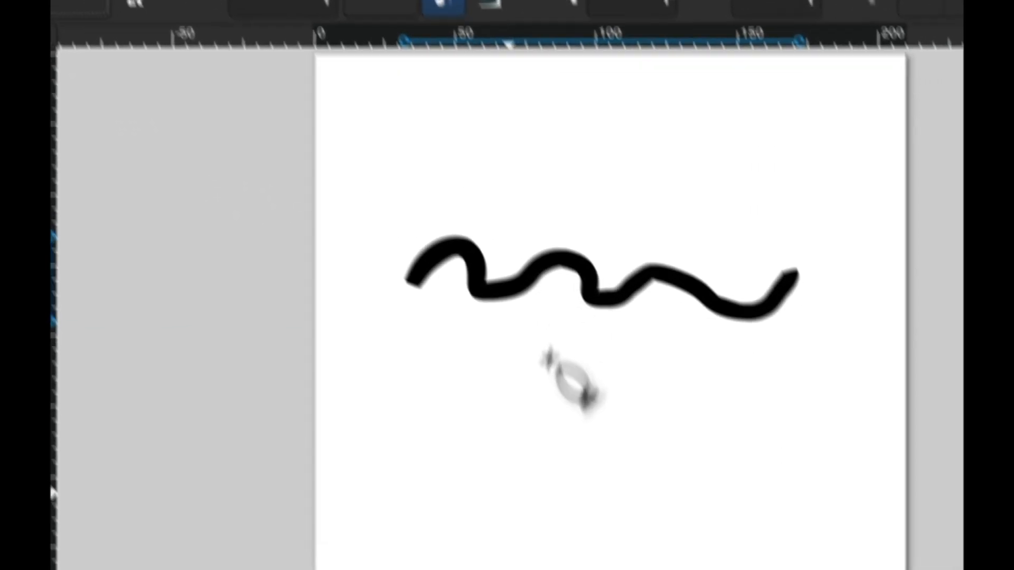
mouse_move(386, 423)
left_mouse_down()
mouse_move(395, 414)
mouse_move(487, 441)
mouse_move(566, 408)
left_mouse_up()
mouse_move(565, 364)
left_mouse_down()
mouse_move(508, 432)
mouse_move(605, 417)
left_mouse_up()
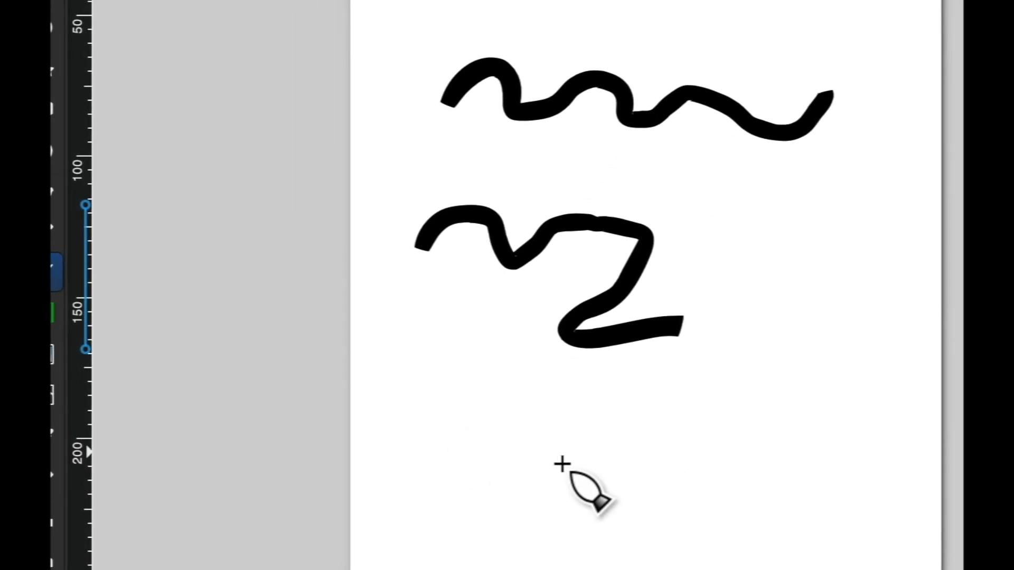
mouse_move(499, 456)
left_mouse_down()
mouse_move(520, 412)
mouse_move(584, 462)
left_mouse_up()
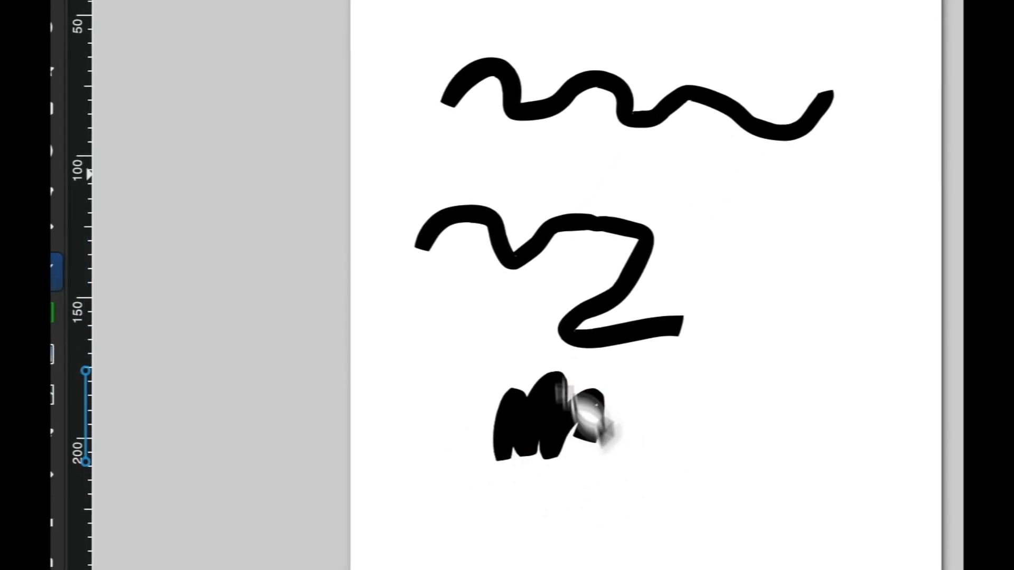
Narrow the brush width to 2 and doodle a pineapple with crossing diagonal hatch lines
left_click_drag(354, 91, 284, 99)
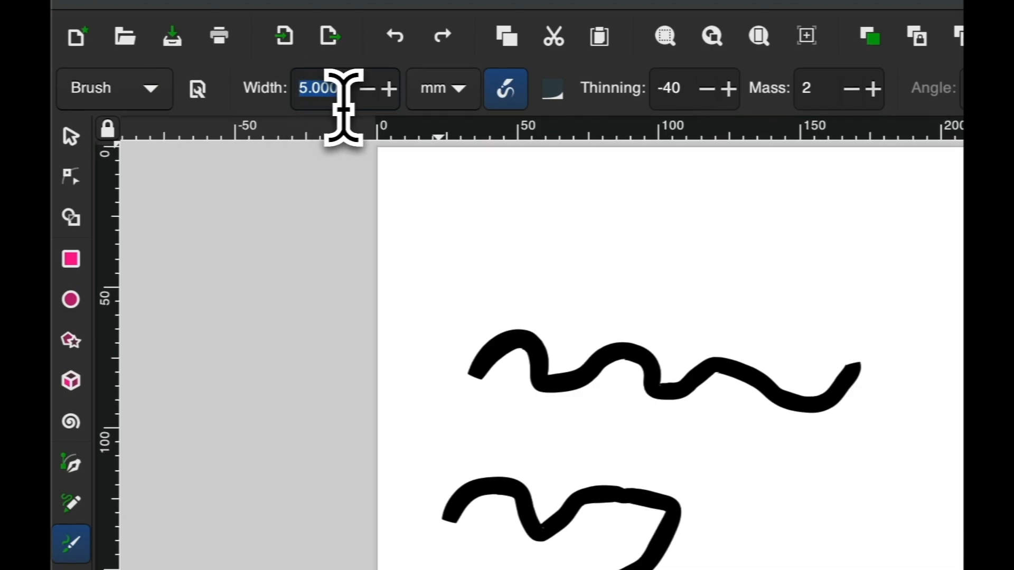
type("2")
key("Return")
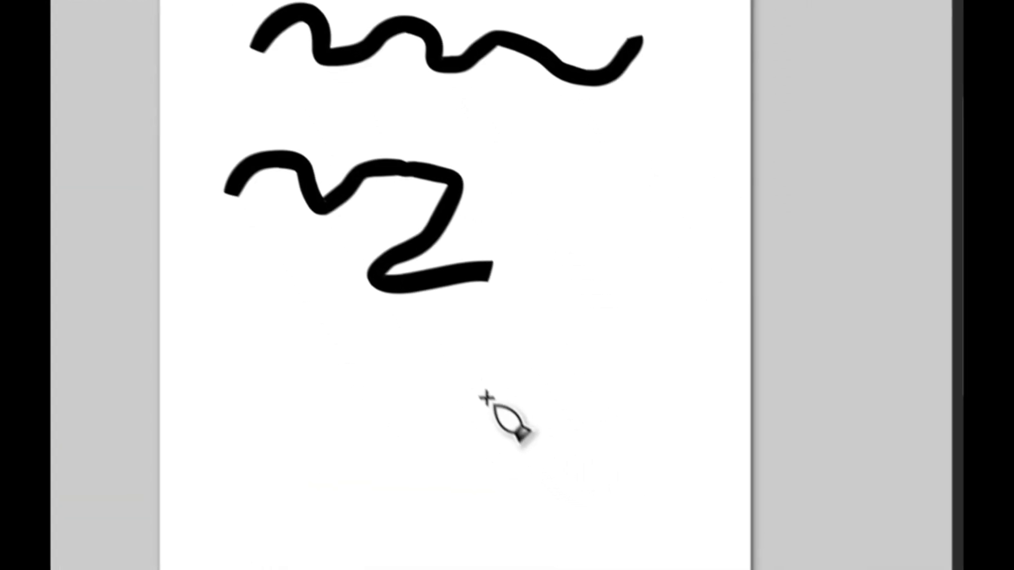
mouse_move(451, 341)
left_mouse_down()
mouse_move(516, 292)
mouse_move(508, 338)
mouse_move(454, 390)
mouse_move(532, 364)
left_mouse_up()
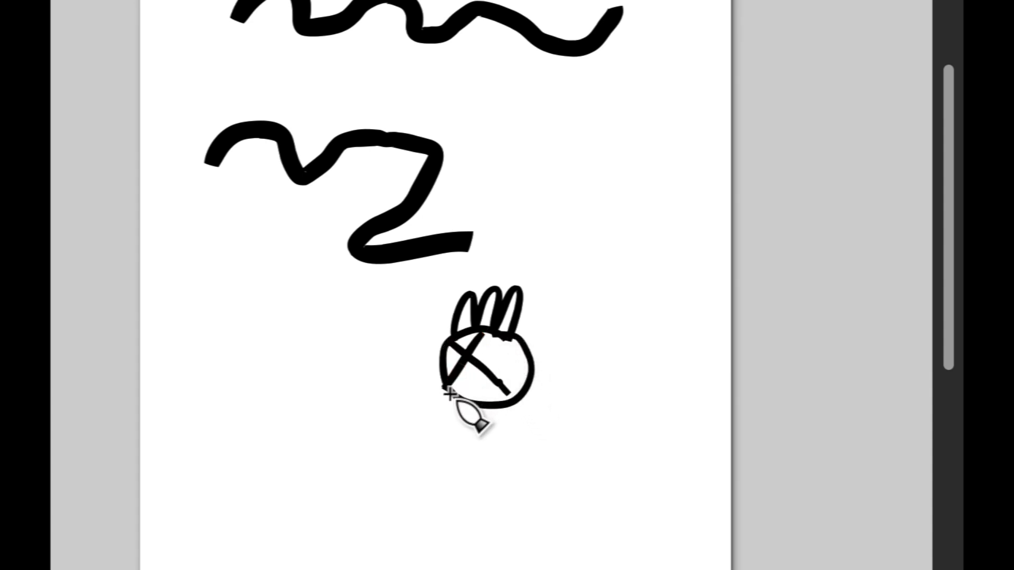
mouse_move(510, 339)
left_mouse_down()
mouse_move(463, 393)
mouse_move(508, 380)
mouse_move(502, 392)
left_mouse_up()
left_click_drag(475, 335, 508, 360)
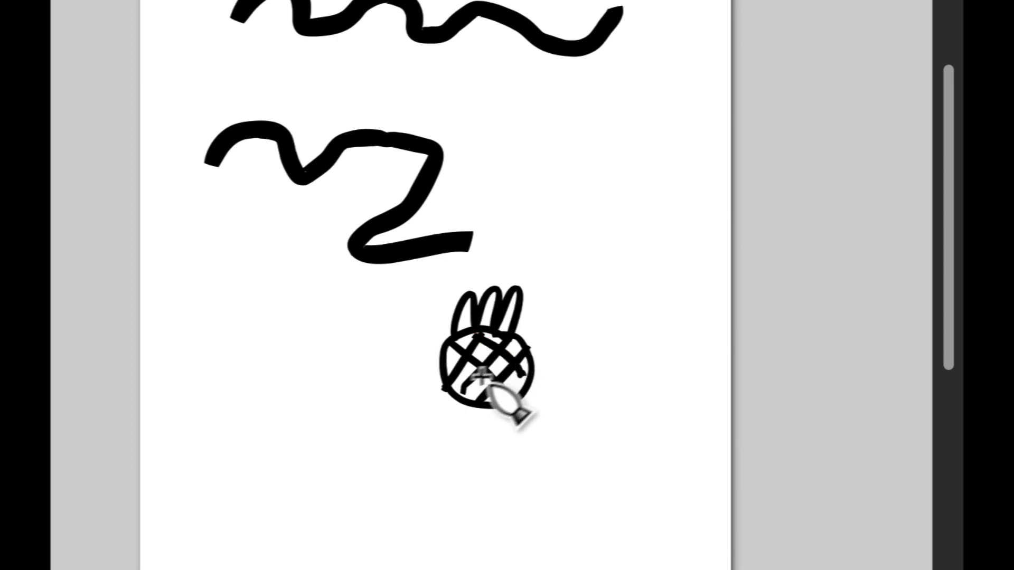
left_click_drag(449, 379, 489, 395)
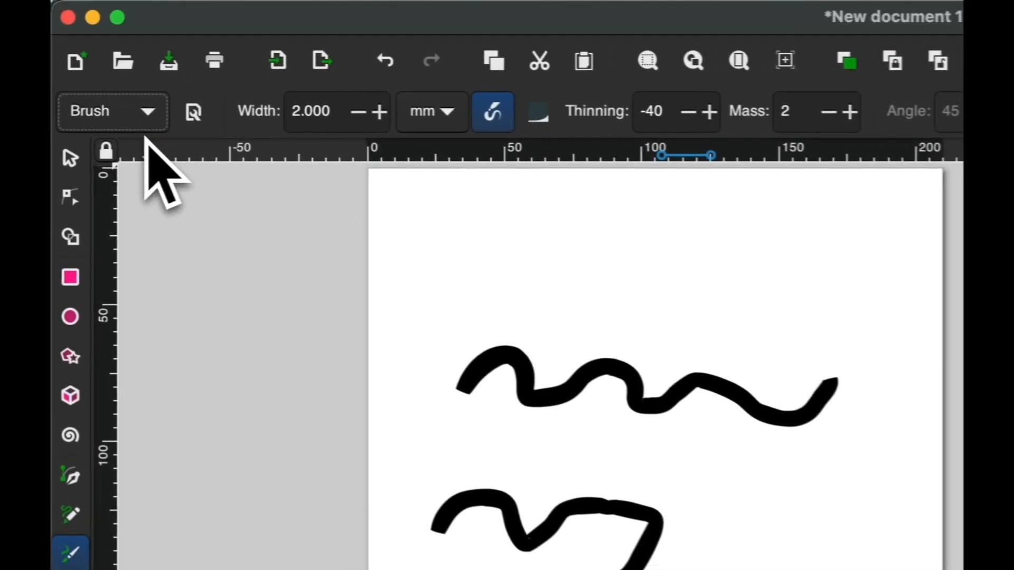
Switch to the Marker preset and draw two thin zigzag strokes beside the Z stroke
left_click(151, 119)
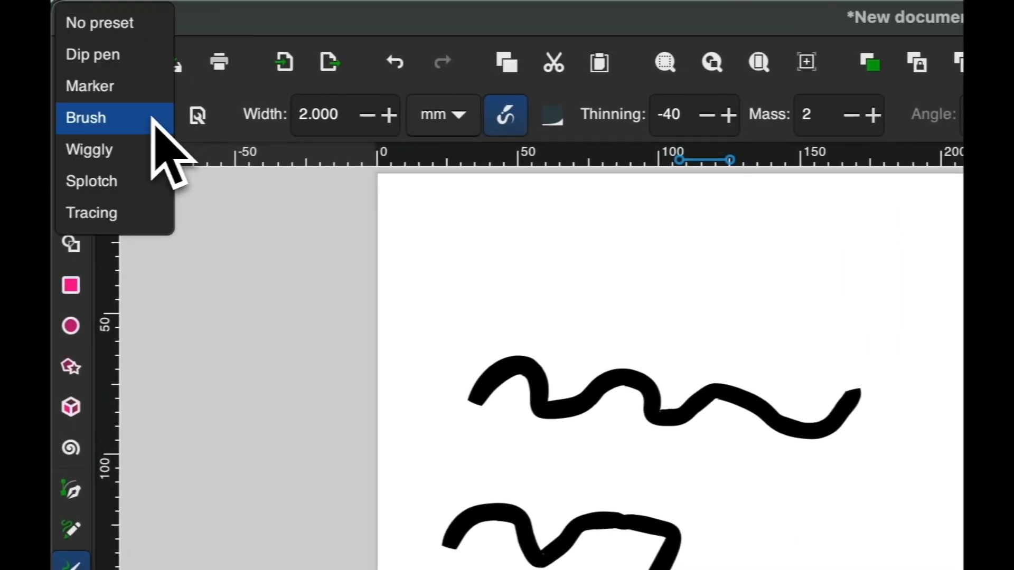
left_click(133, 84)
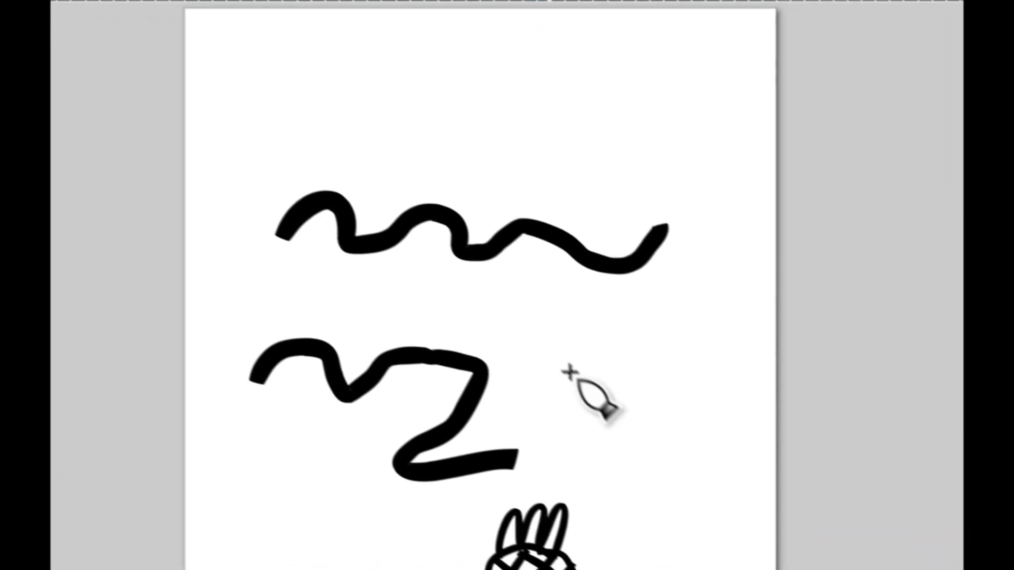
left_click_drag(733, 528, 798, 506)
mouse_move(585, 323)
left_mouse_down()
mouse_move(610, 375)
mouse_move(655, 371)
mouse_move(684, 393)
left_mouse_up()
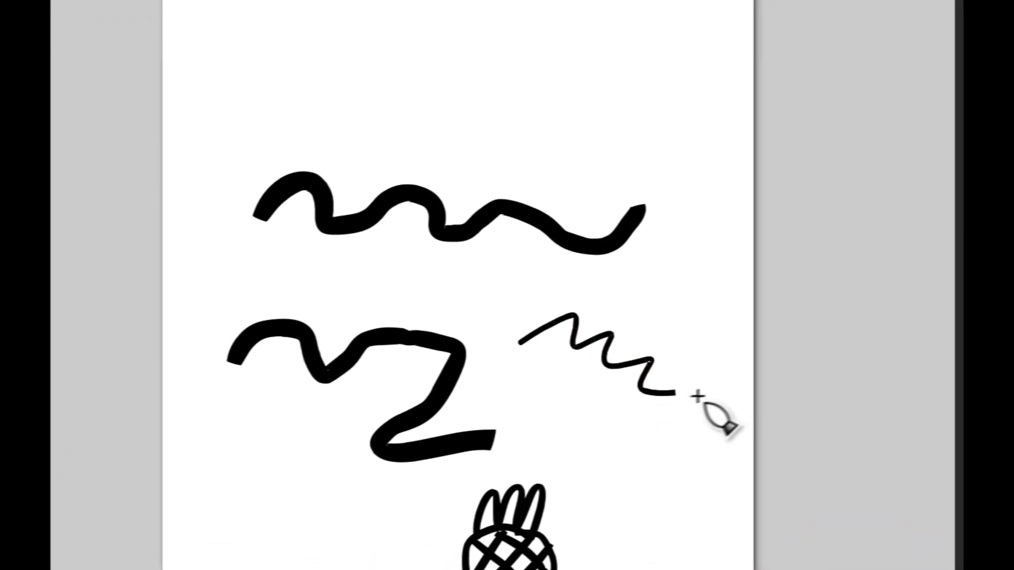
mouse_move(538, 416)
left_mouse_down()
mouse_move(572, 396)
mouse_move(581, 427)
mouse_move(608, 407)
mouse_move(620, 445)
mouse_move(666, 427)
mouse_move(682, 449)
left_mouse_up()
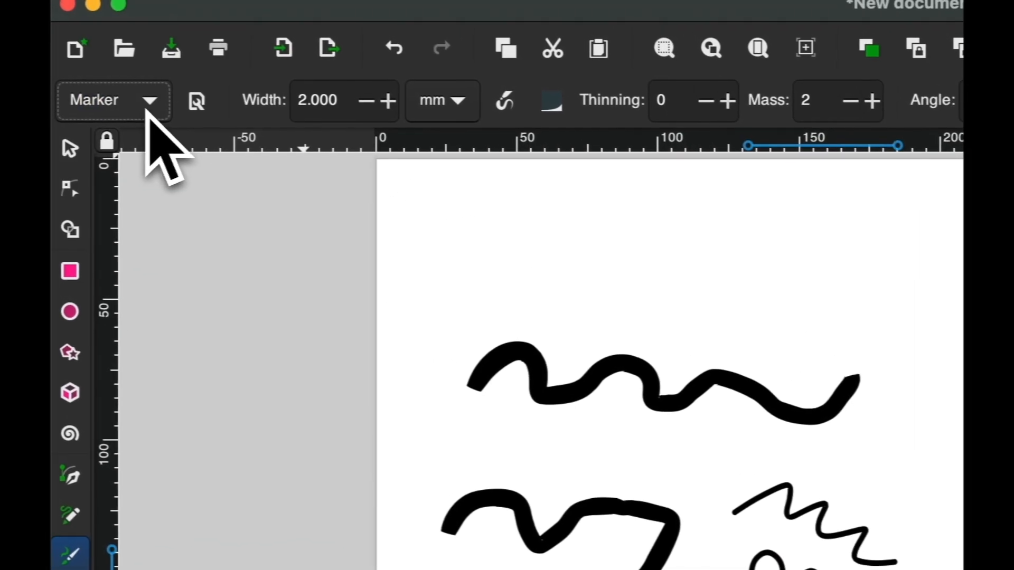
Switch to the Dip pen preset and draw two thin wavy lines above the top stroke
left_click(153, 113)
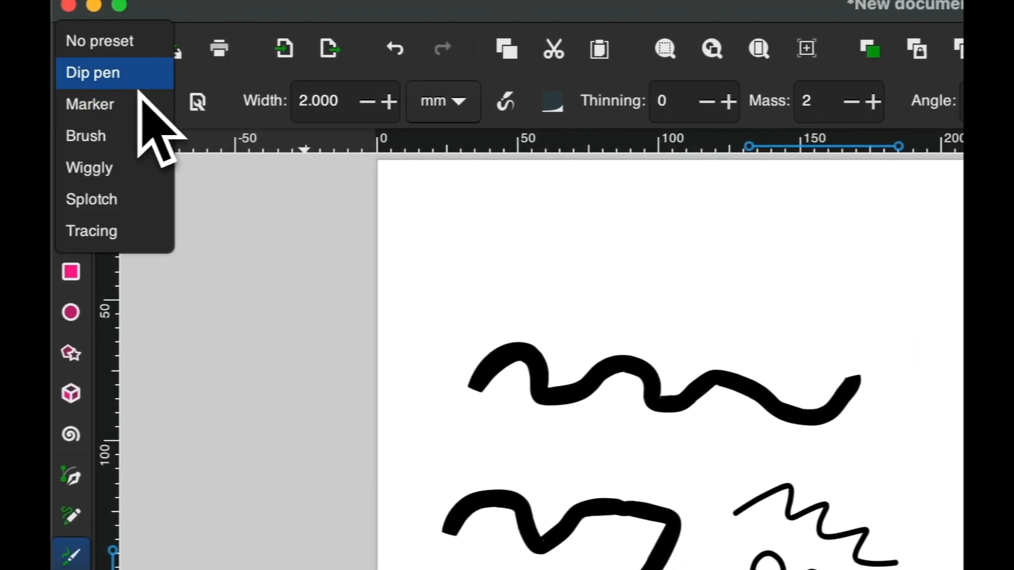
left_click(136, 79)
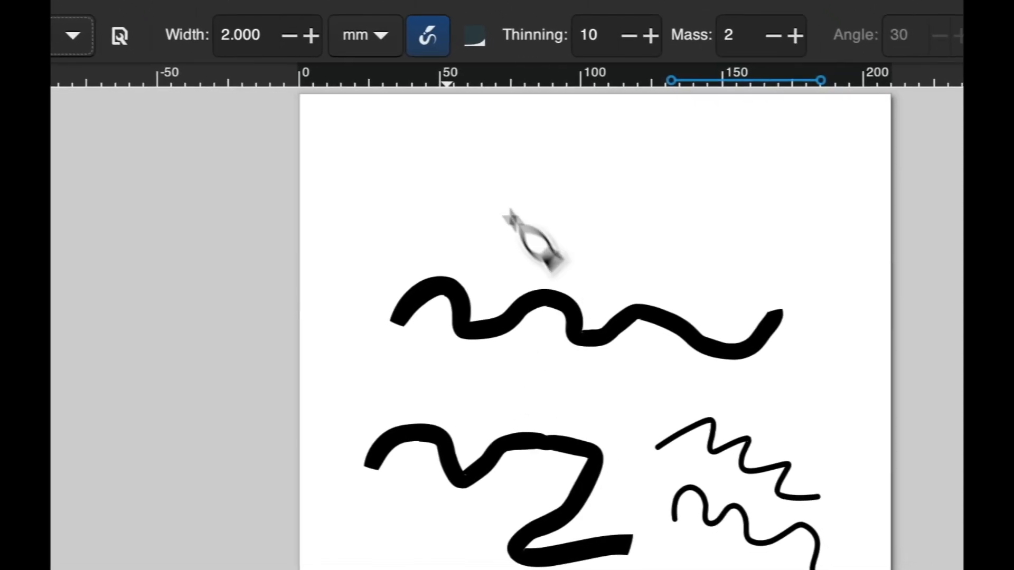
mouse_move(446, 184)
left_mouse_down()
mouse_move(487, 205)
mouse_move(535, 185)
mouse_move(542, 213)
mouse_move(633, 205)
left_mouse_up()
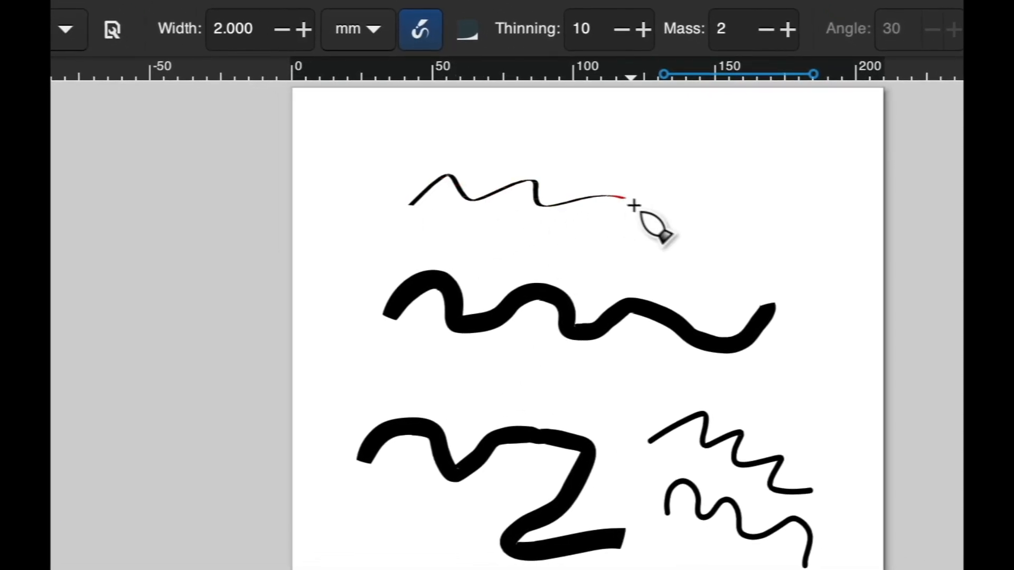
mouse_move(707, 245)
left_mouse_down()
mouse_move(786, 254)
mouse_move(790, 267)
left_mouse_up()
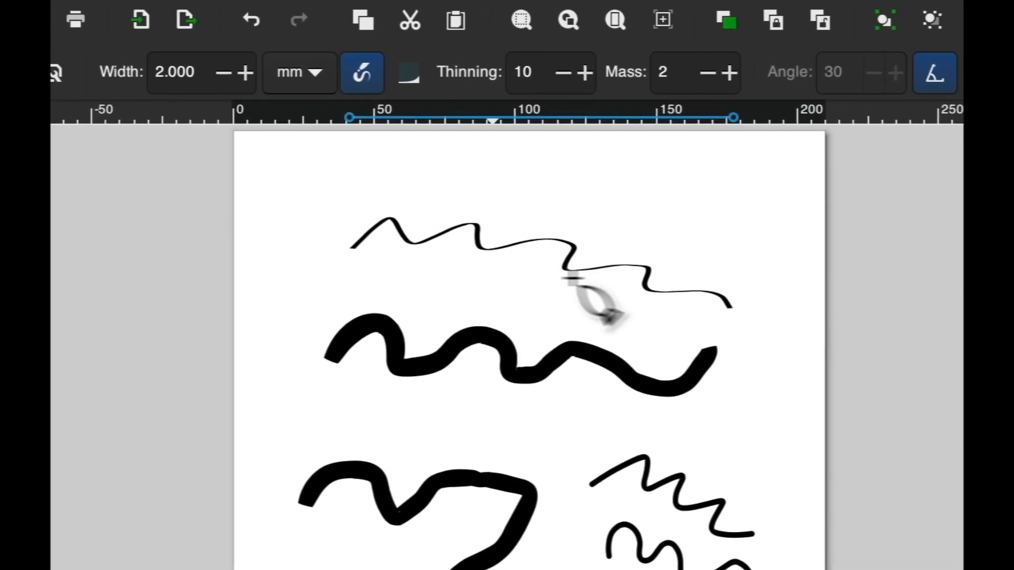
mouse_move(534, 244)
left_mouse_down()
mouse_move(578, 236)
mouse_move(632, 258)
left_mouse_up()
mouse_move(571, 303)
left_mouse_down()
mouse_move(615, 320)
mouse_move(626, 338)
mouse_move(663, 341)
mouse_move(702, 335)
left_mouse_up()
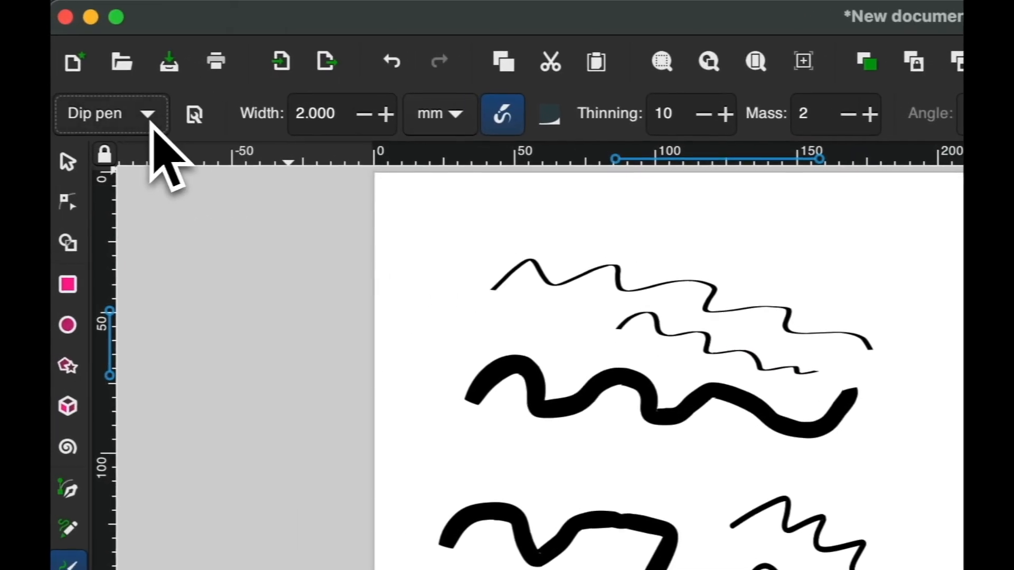
Switch to the Wiggly preset and draw two rough jagged lines beside and below the pineapple
left_click(156, 132)
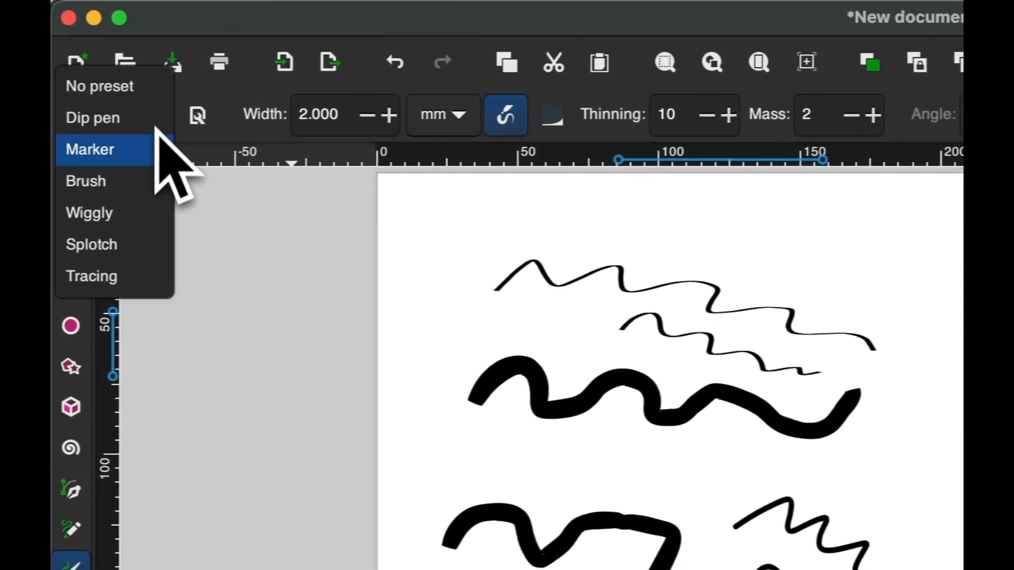
left_click(154, 209)
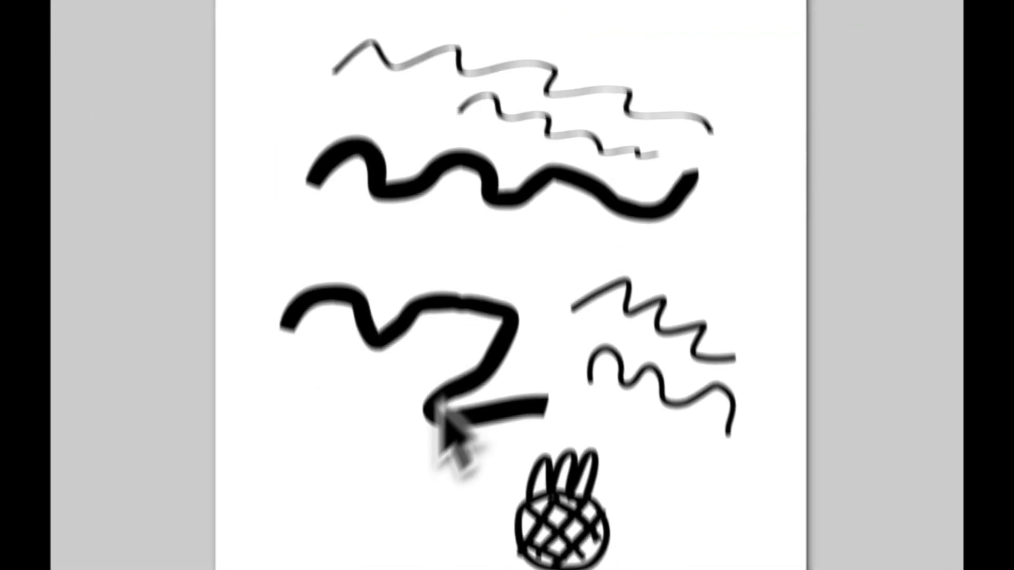
mouse_move(283, 385)
left_mouse_down()
mouse_move(340, 327)
mouse_move(372, 367)
mouse_move(402, 377)
left_mouse_up()
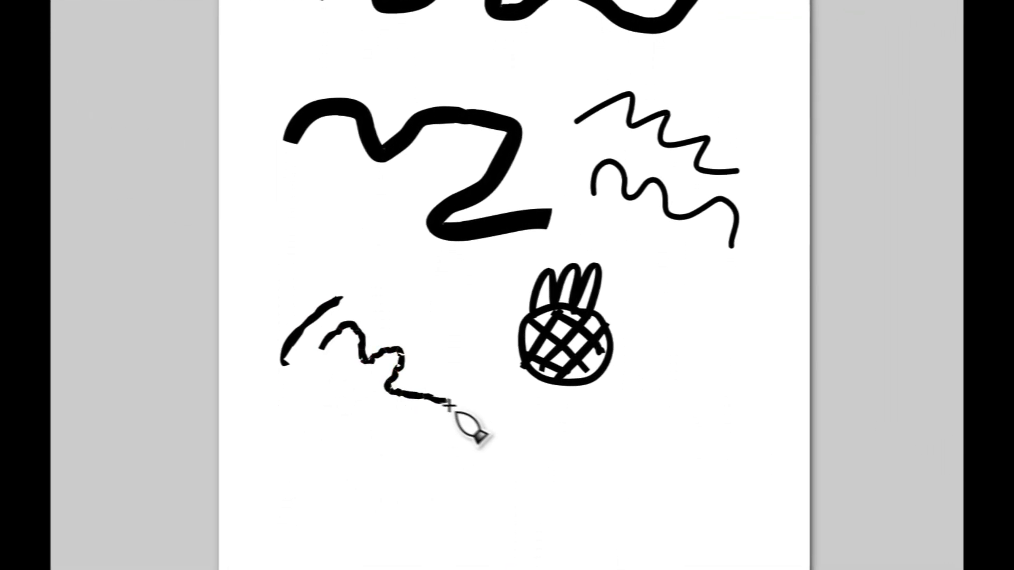
left_click_drag(490, 422, 565, 419)
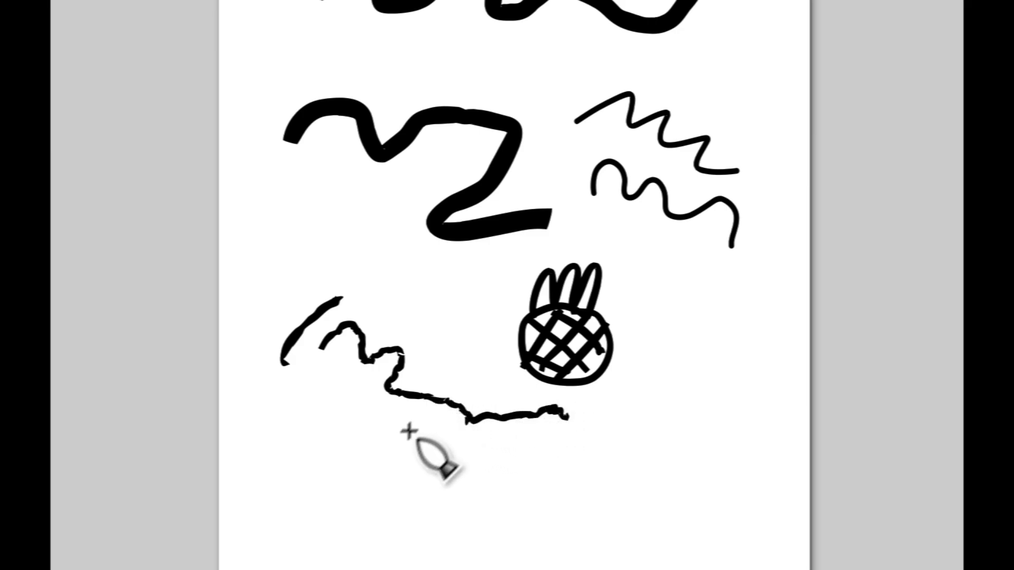
mouse_move(377, 463)
left_mouse_down()
mouse_move(412, 452)
mouse_move(461, 463)
mouse_move(561, 450)
mouse_move(624, 472)
mouse_move(676, 468)
mouse_move(728, 480)
left_mouse_up()
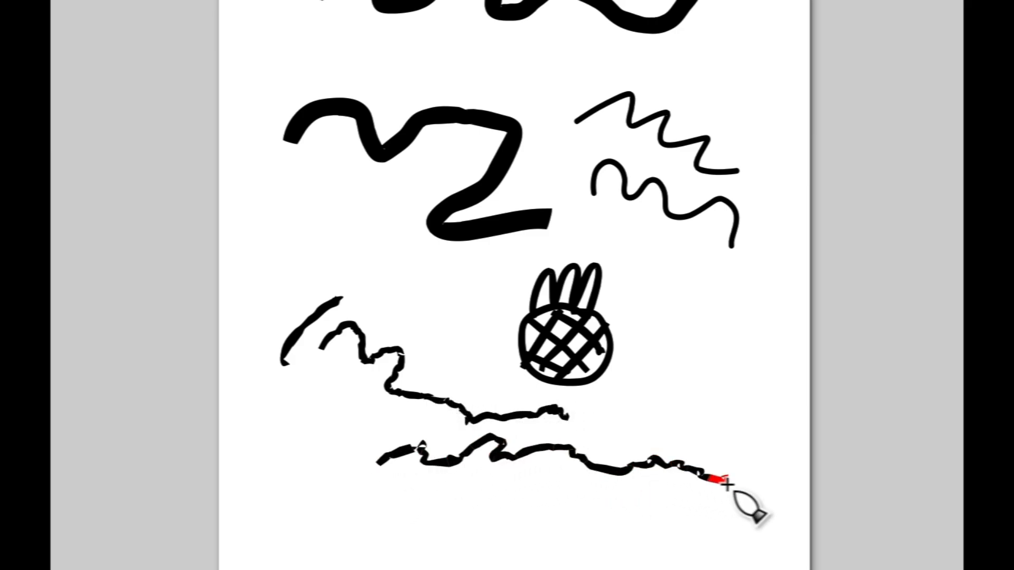
mouse_move(441, 353)
left_mouse_down()
mouse_move(468, 363)
mouse_move(540, 400)
left_mouse_up()
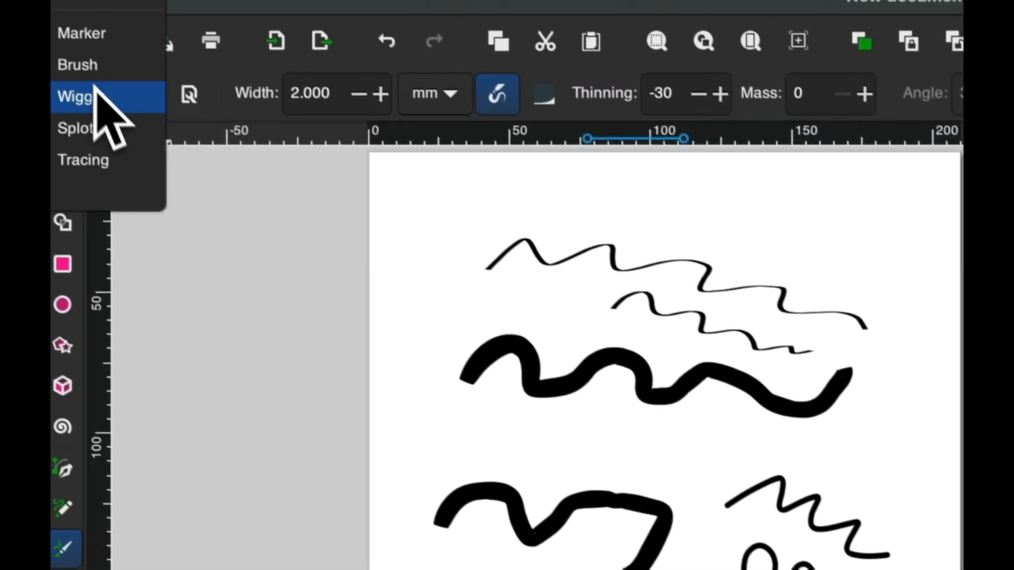
Switch to the Tracing preset and add short thin slanted strokes above the Z stroke
left_click(87, 97)
left_click(107, 111)
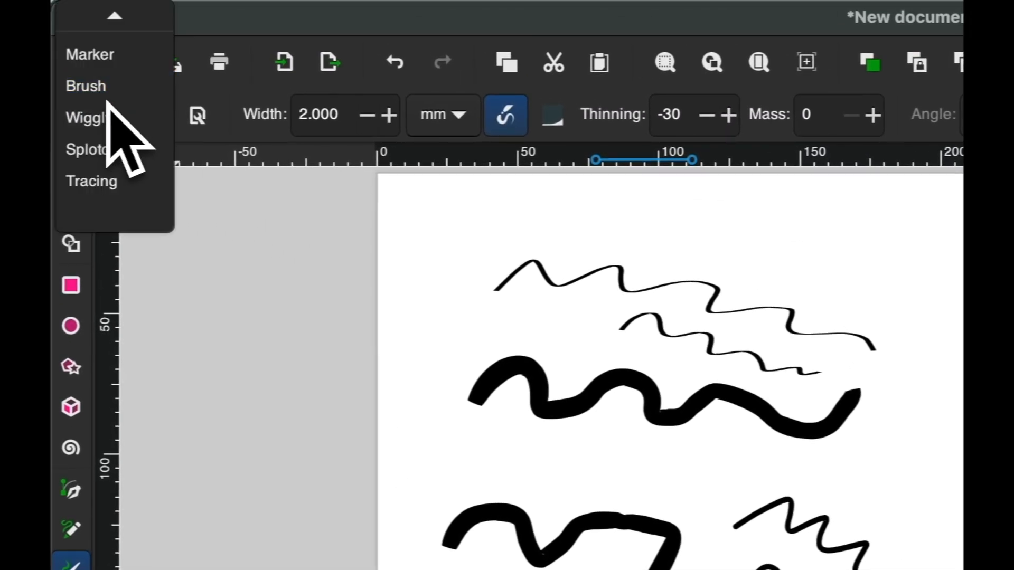
left_click(135, 174)
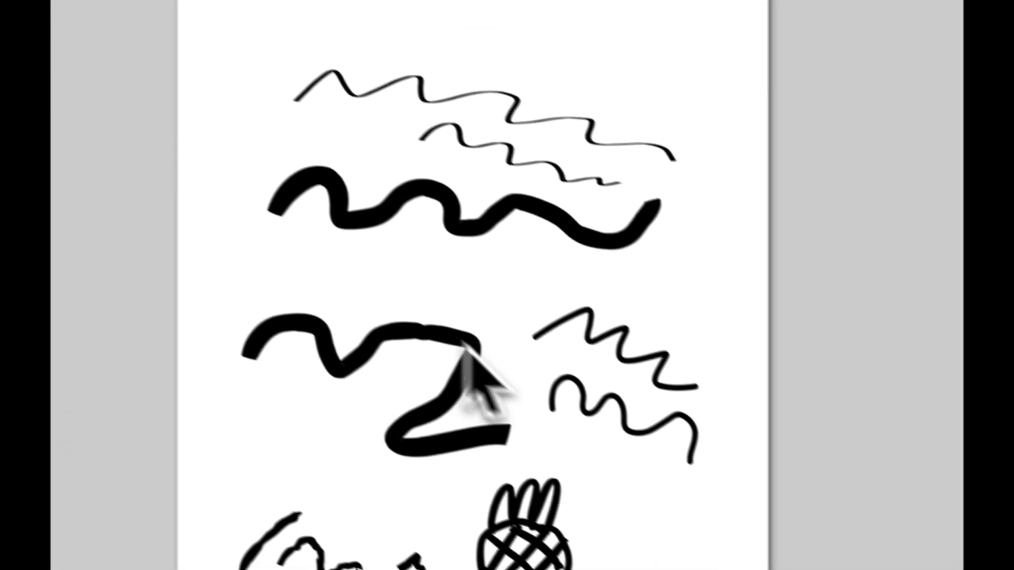
mouse_move(520, 481)
left_mouse_down()
mouse_move(540, 463)
mouse_move(579, 464)
left_mouse_up()
mouse_move(347, 248)
left_mouse_down()
mouse_move(422, 251)
mouse_move(482, 274)
mouse_move(581, 270)
left_mouse_up()
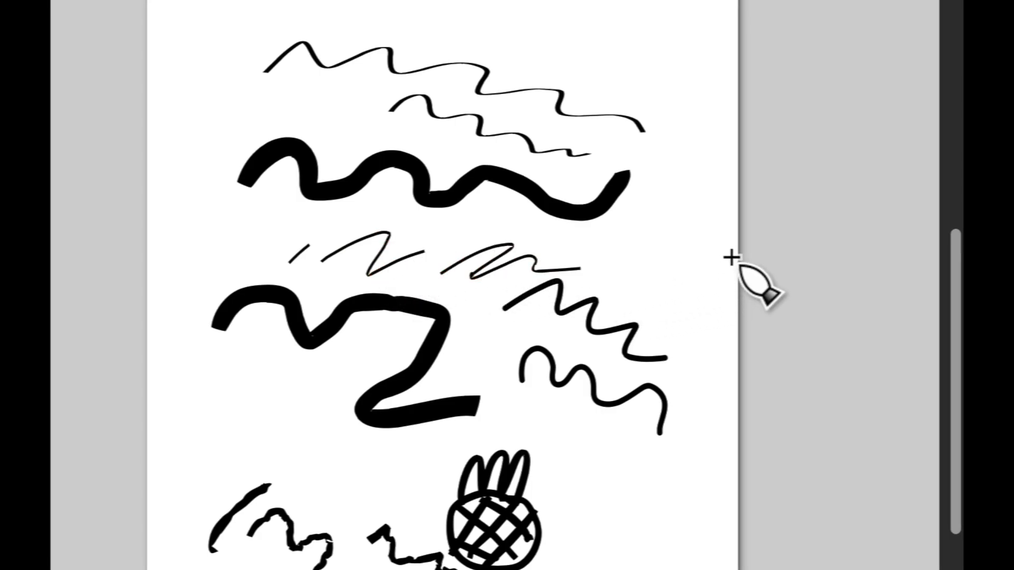